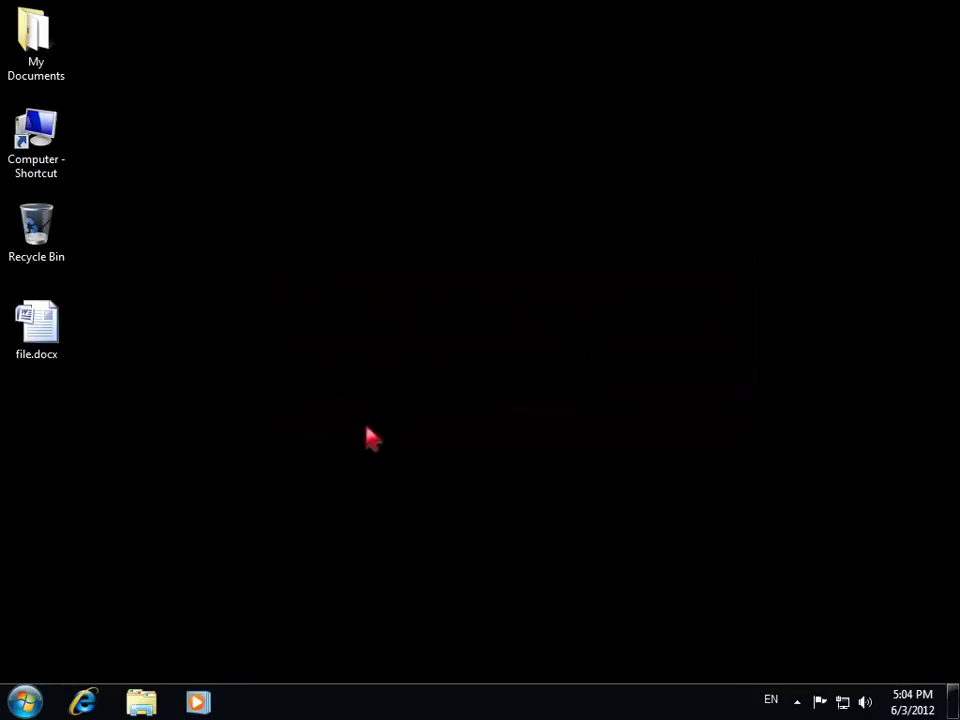
Open Windows Explorer, go to Computer and expand its drives in the folder tree
left_click(141, 701)
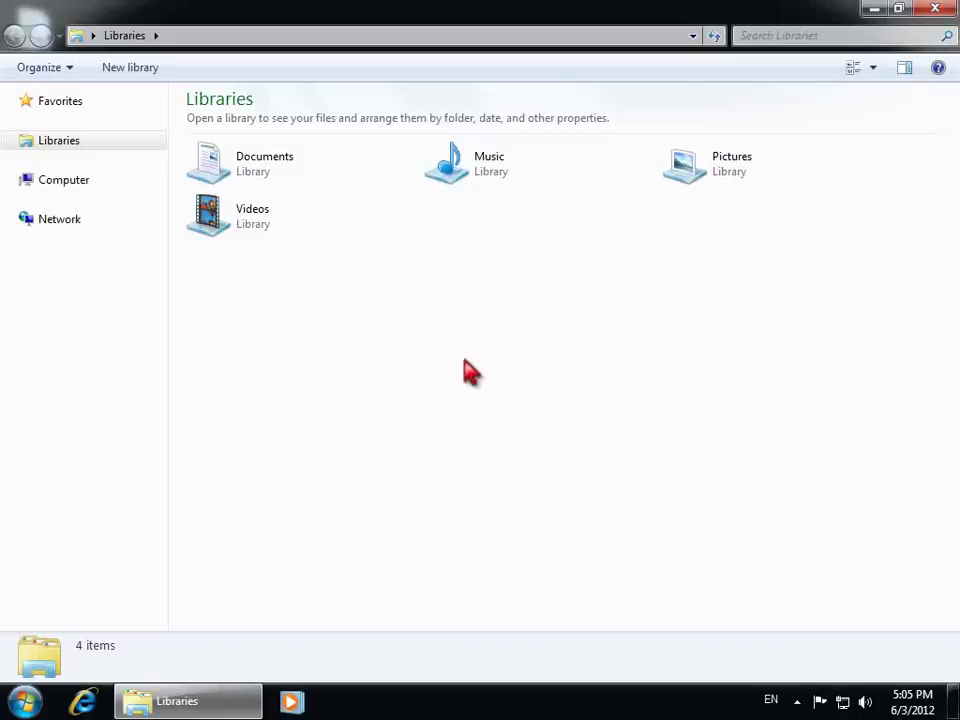
left_click(64, 183)
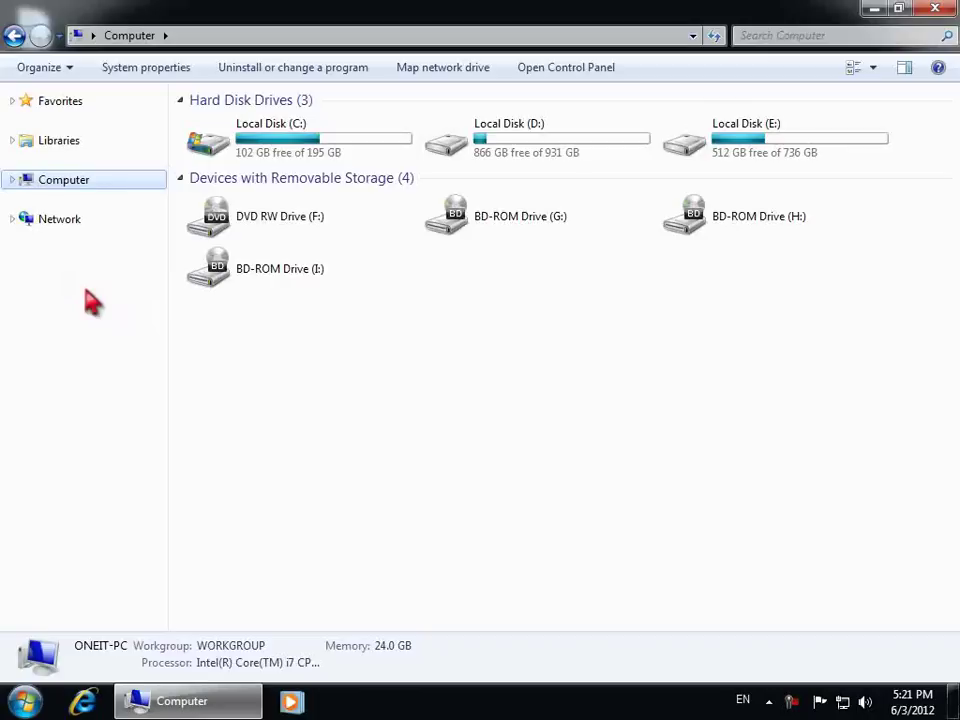
left_click(72, 183)
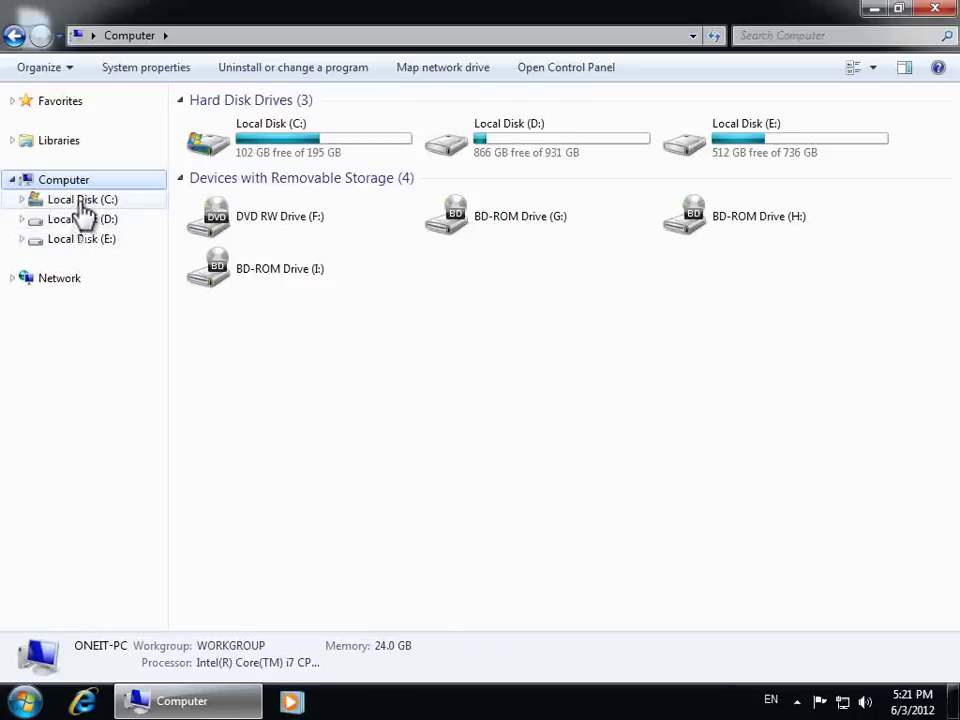
Examine the top-level folders of drives C:, D: and E: in the folder tree, collapsing each drive again
left_click(22, 199)
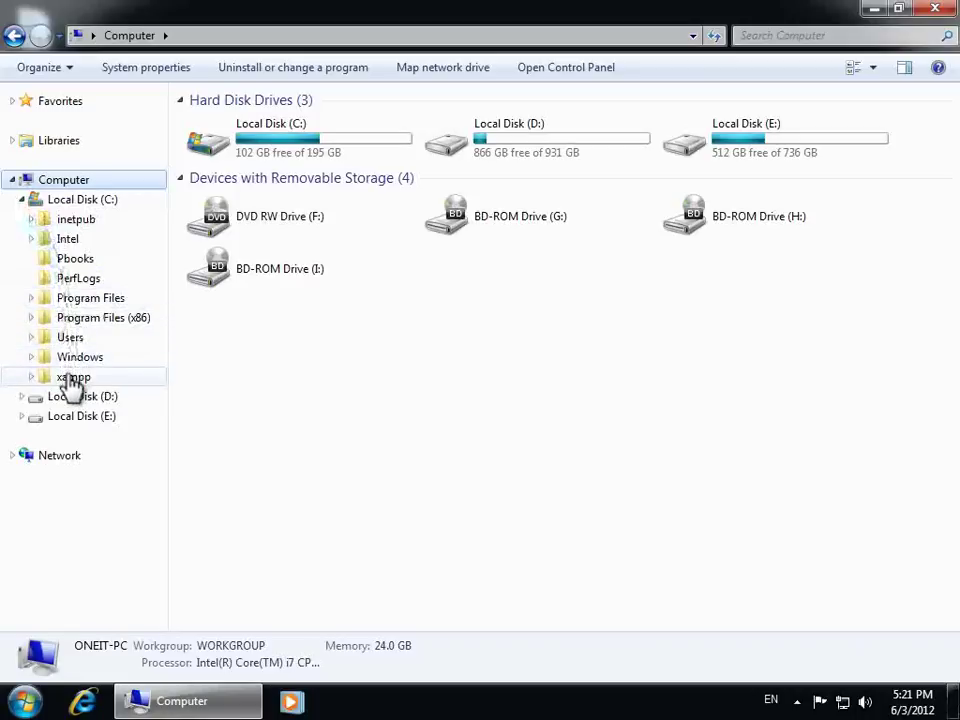
left_click(22, 199)
left_click(22, 219)
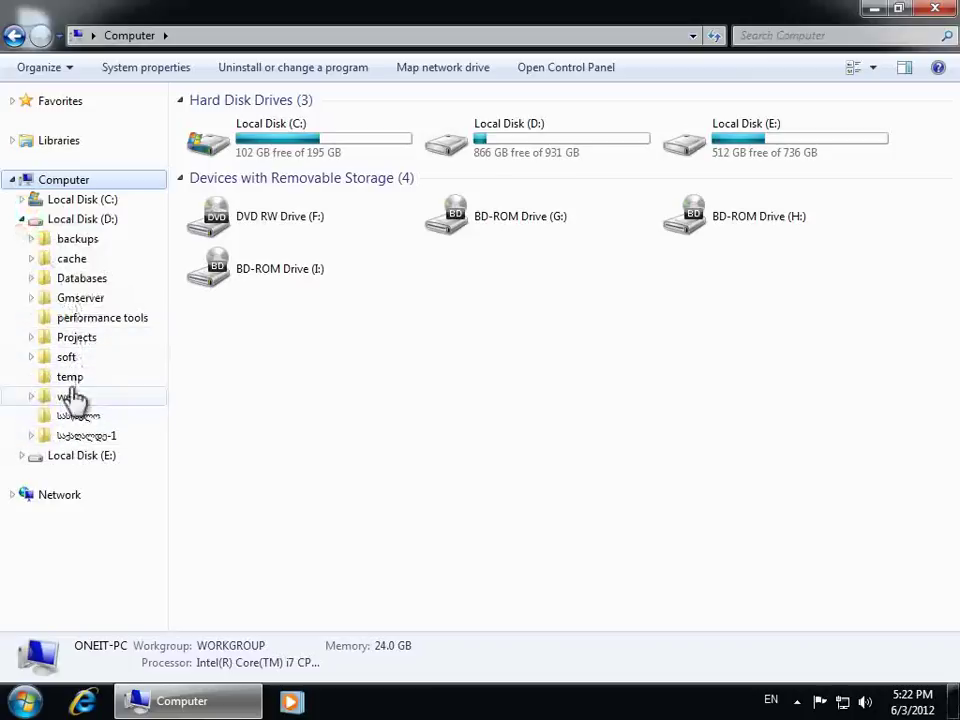
left_click(22, 218)
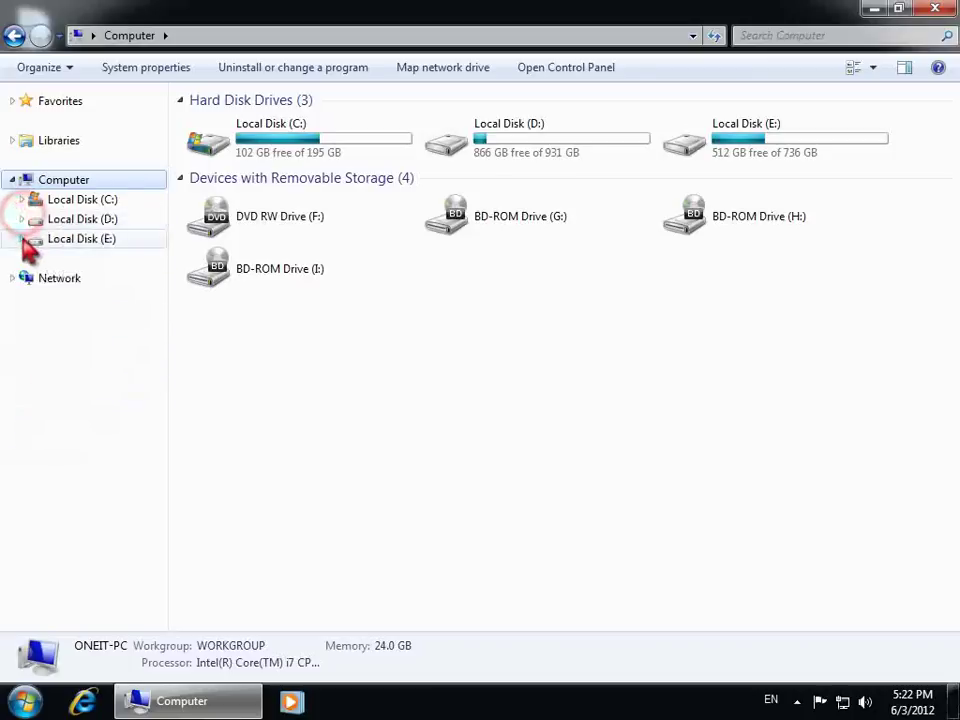
left_click(22, 239)
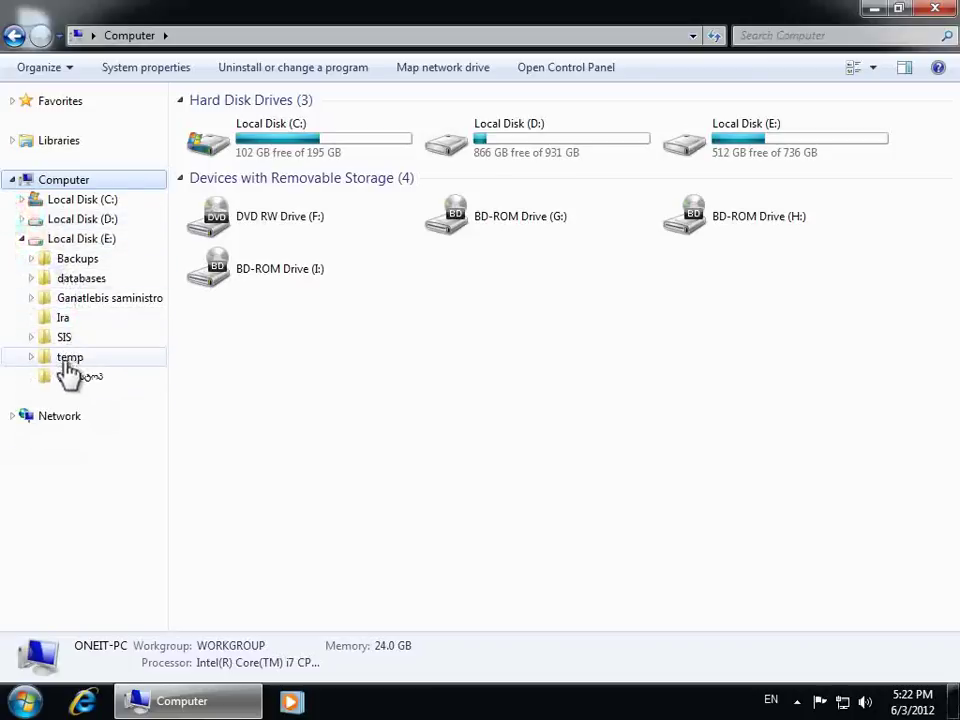
left_click(22, 241)
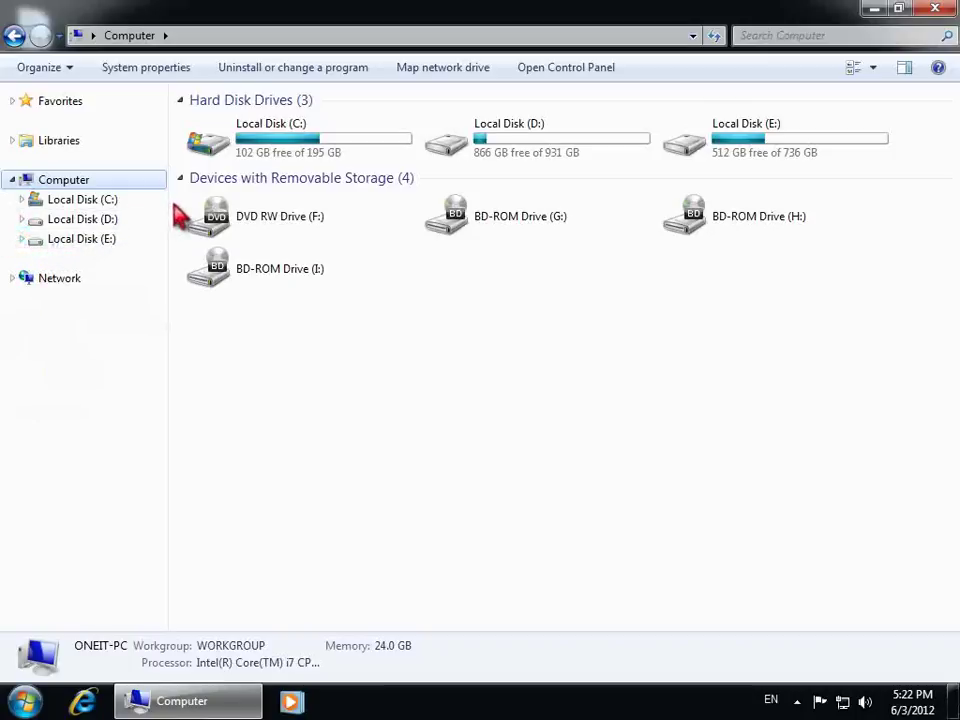
Check the size, free space and file system details of Local Disk C:, D: and E: one by one
left_click(270, 135)
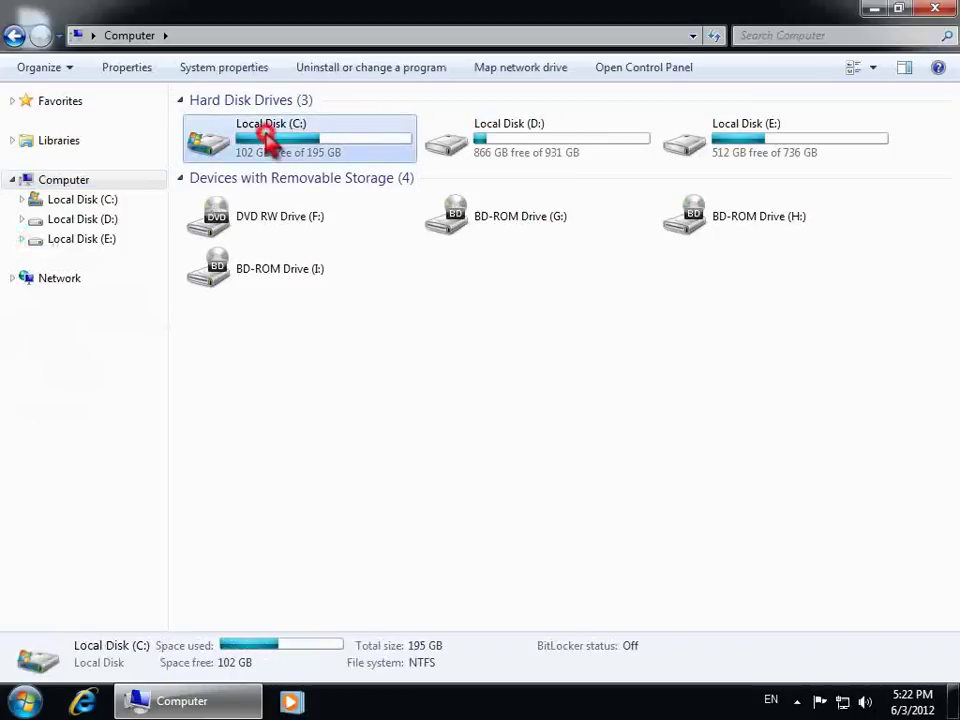
left_click(480, 145)
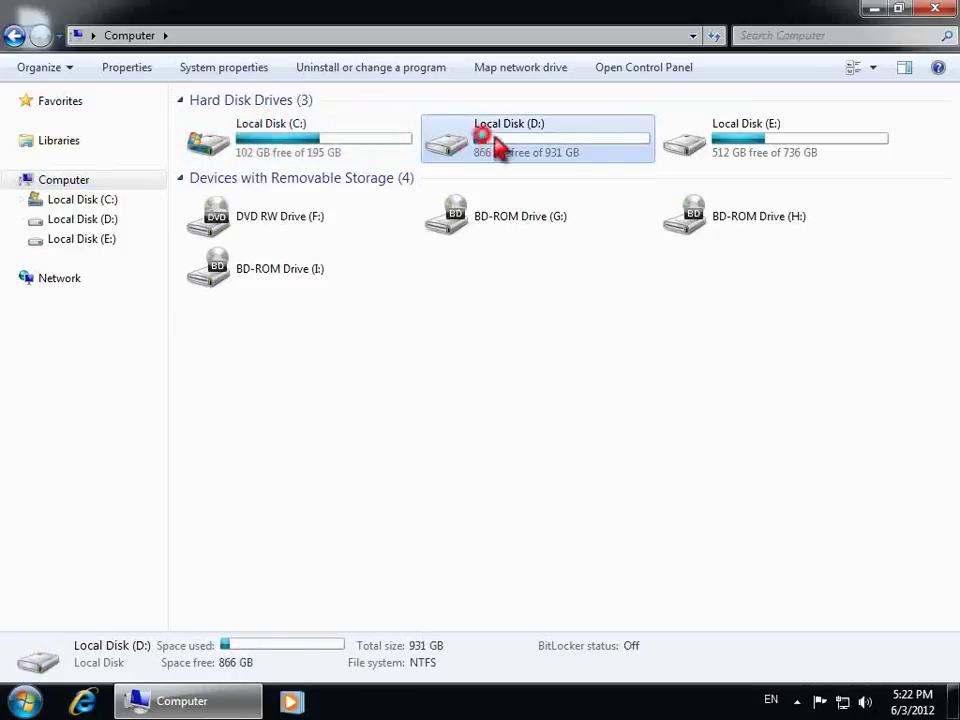
left_click(737, 150)
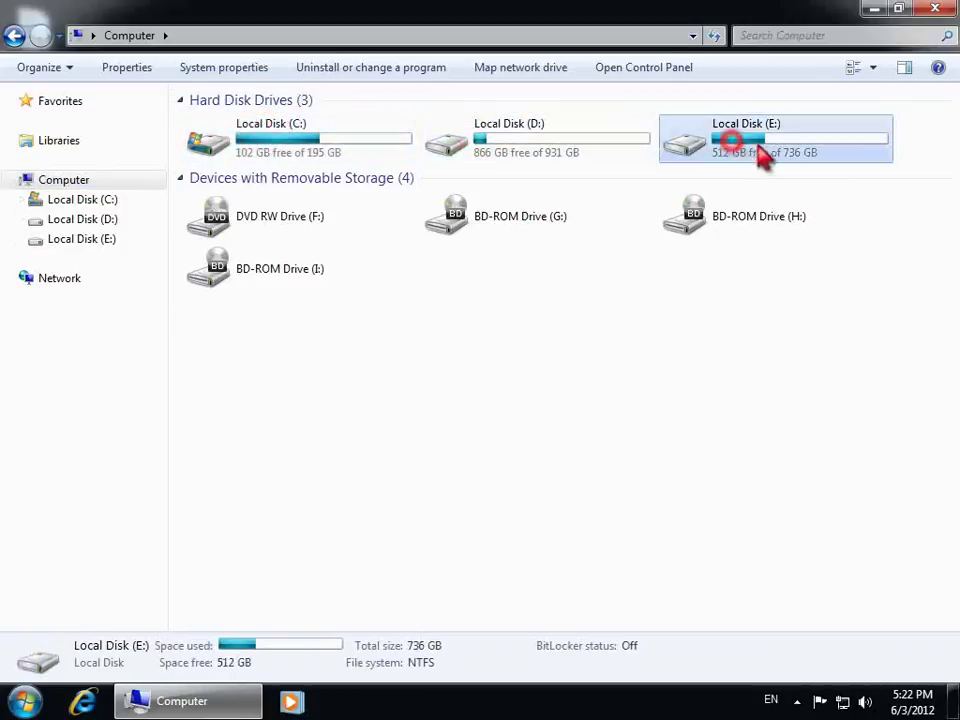
left_click(922, 152)
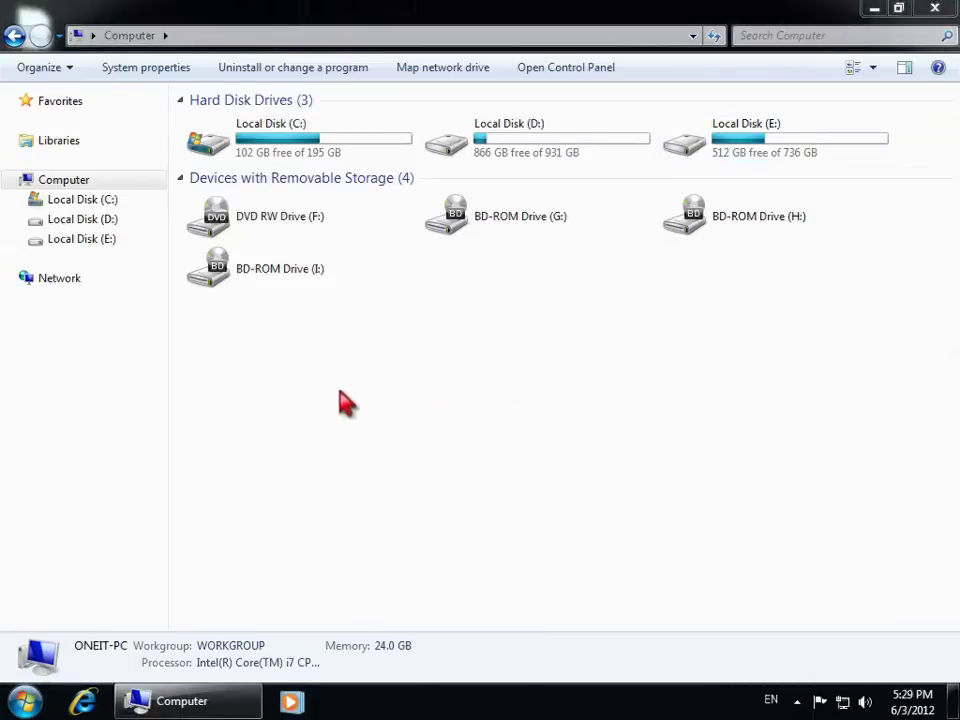
left_click(260, 153)
left_click(503, 161)
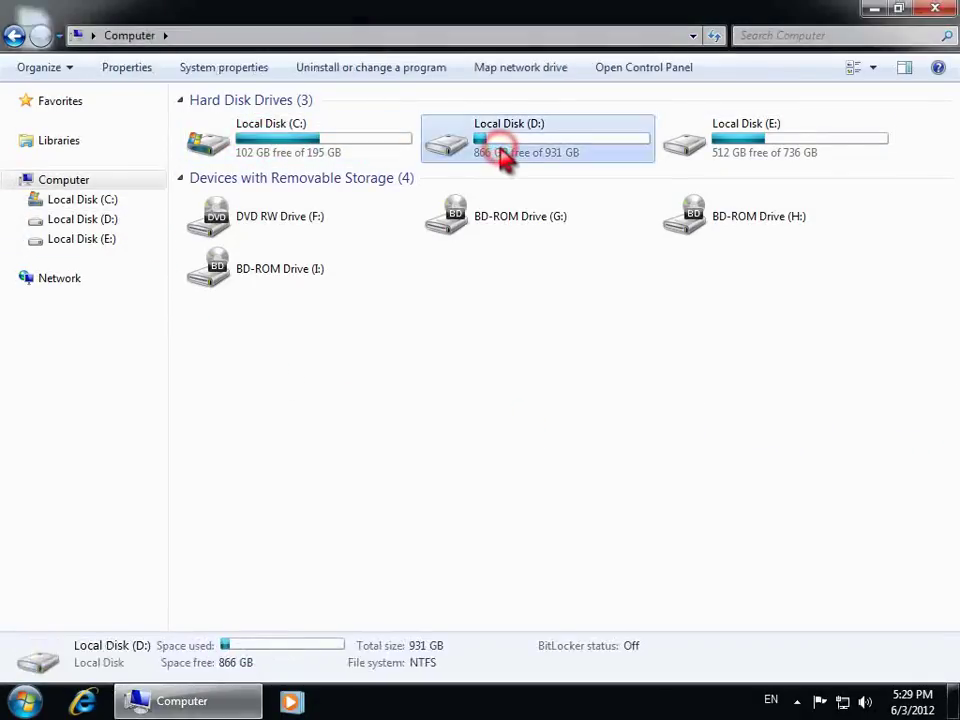
left_click(742, 162)
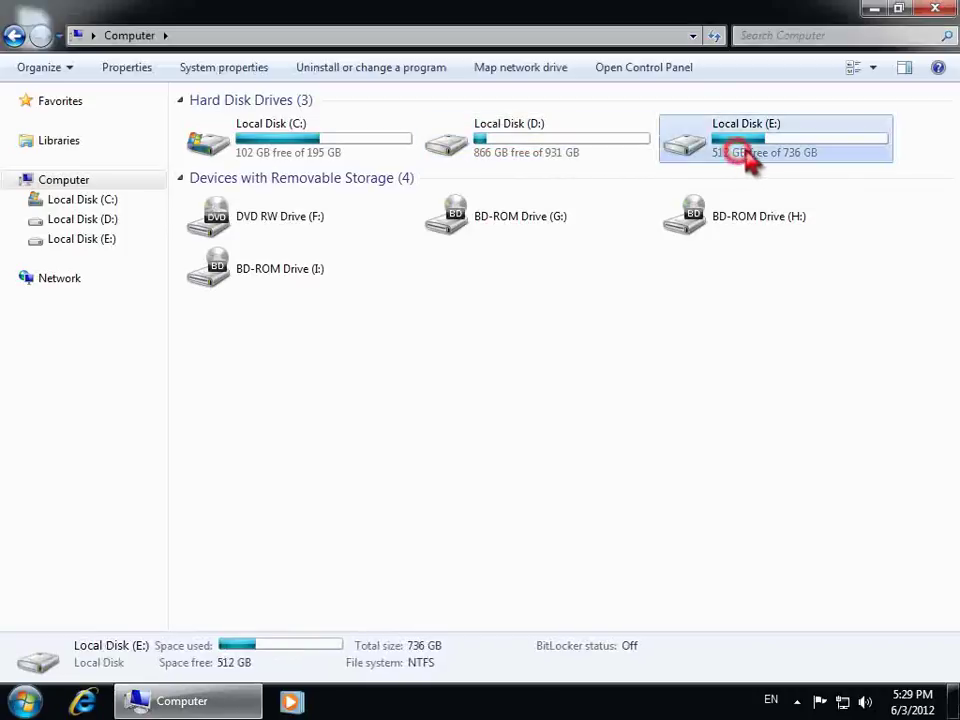
left_click(925, 148)
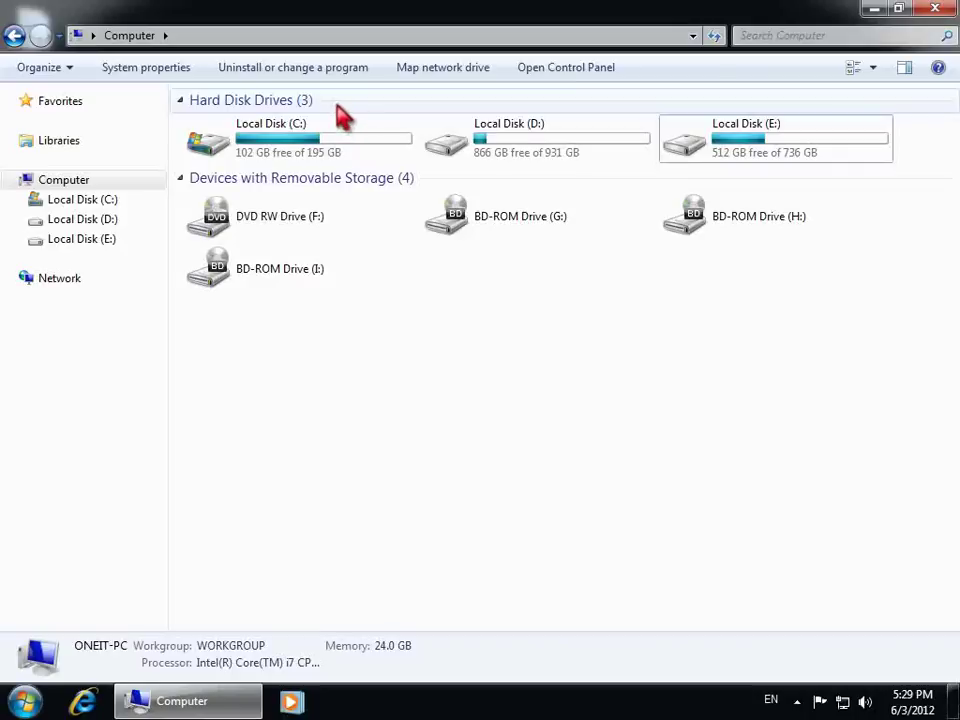
View the contents of Local Disk (C:) and return to the Computer overview
mouse_move(245, 151)
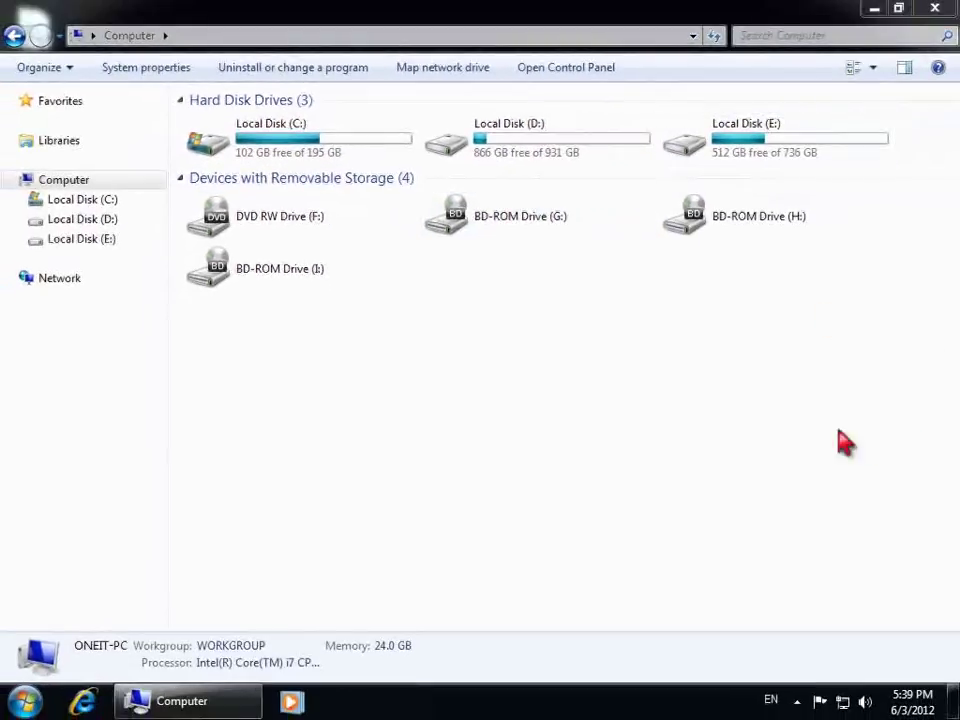
double_click(315, 155)
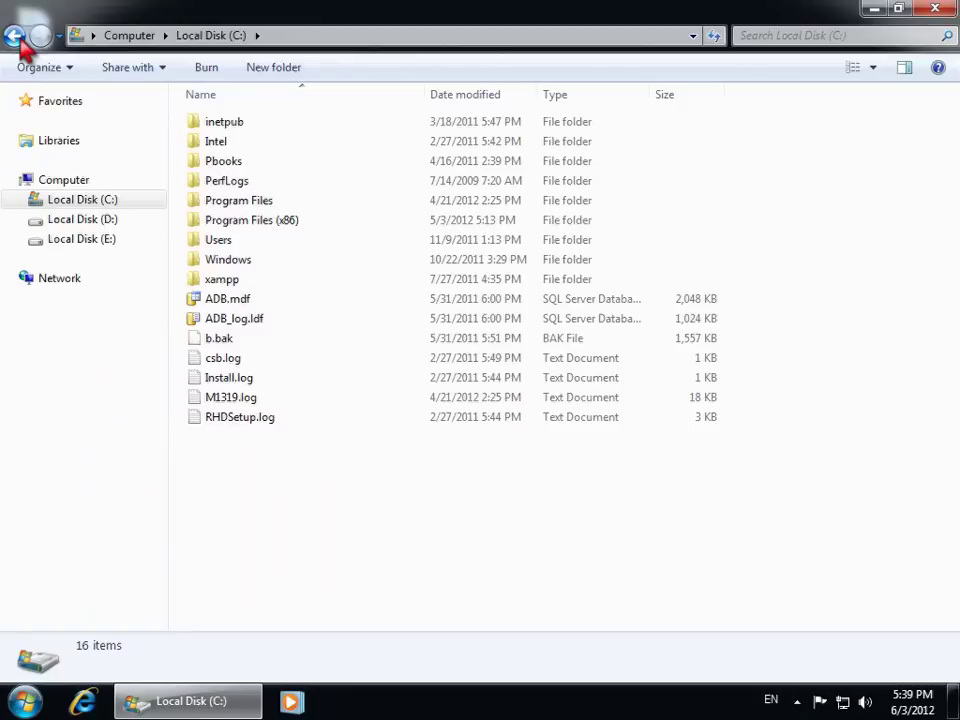
left_click(38, 92)
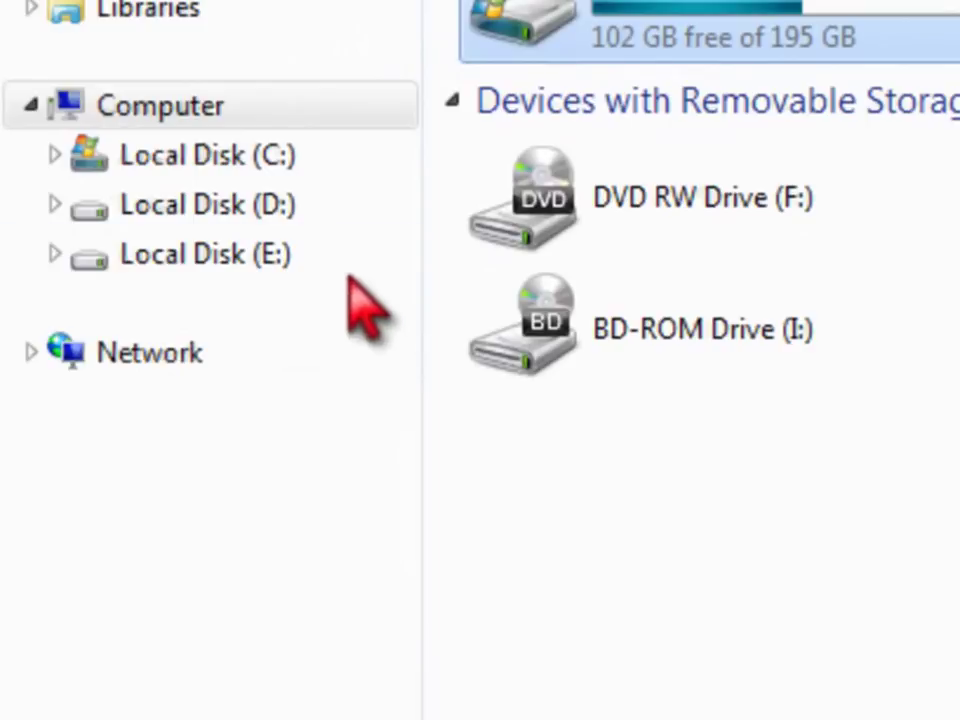
Expand Local Disk (D:) in the folder tree and open its folder საქაღალდე-1
left_click(54, 204)
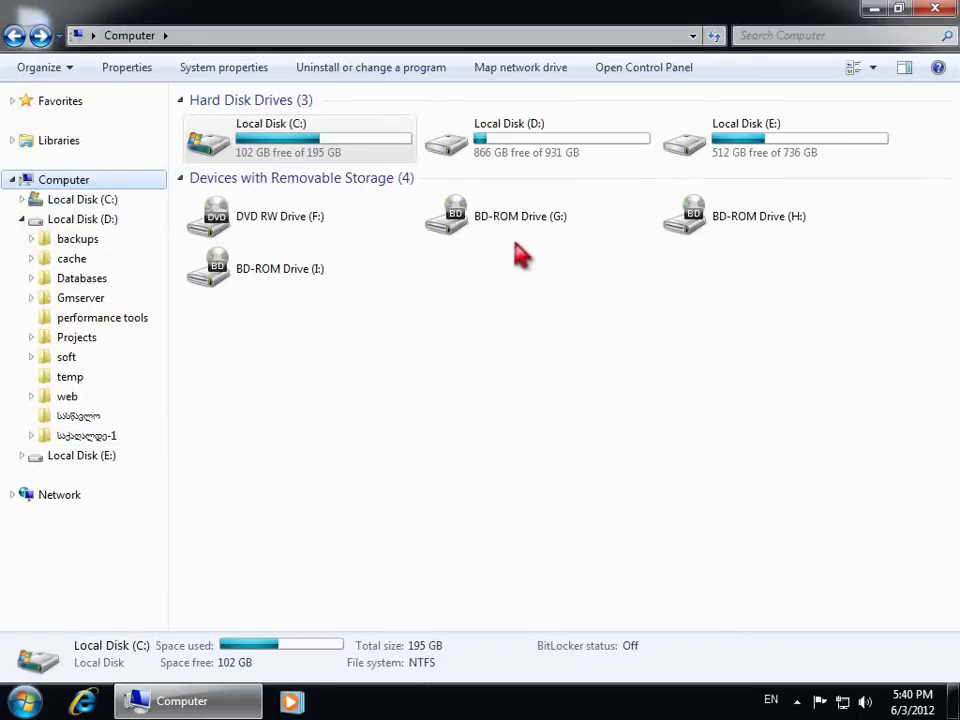
left_click(521, 160)
double_click(521, 160)
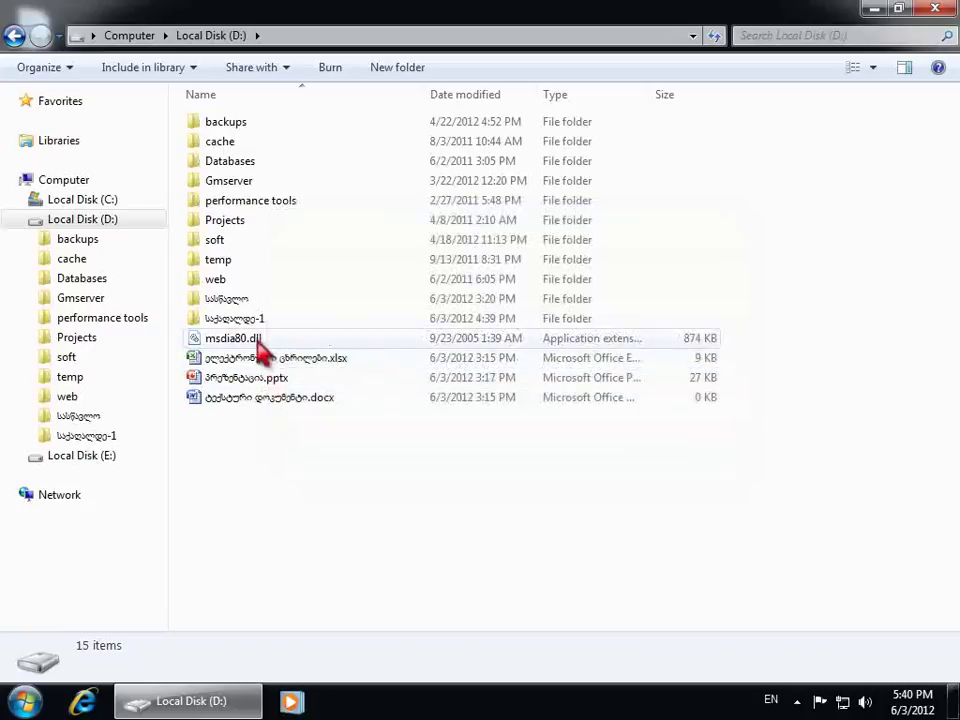
mouse_move(258, 334)
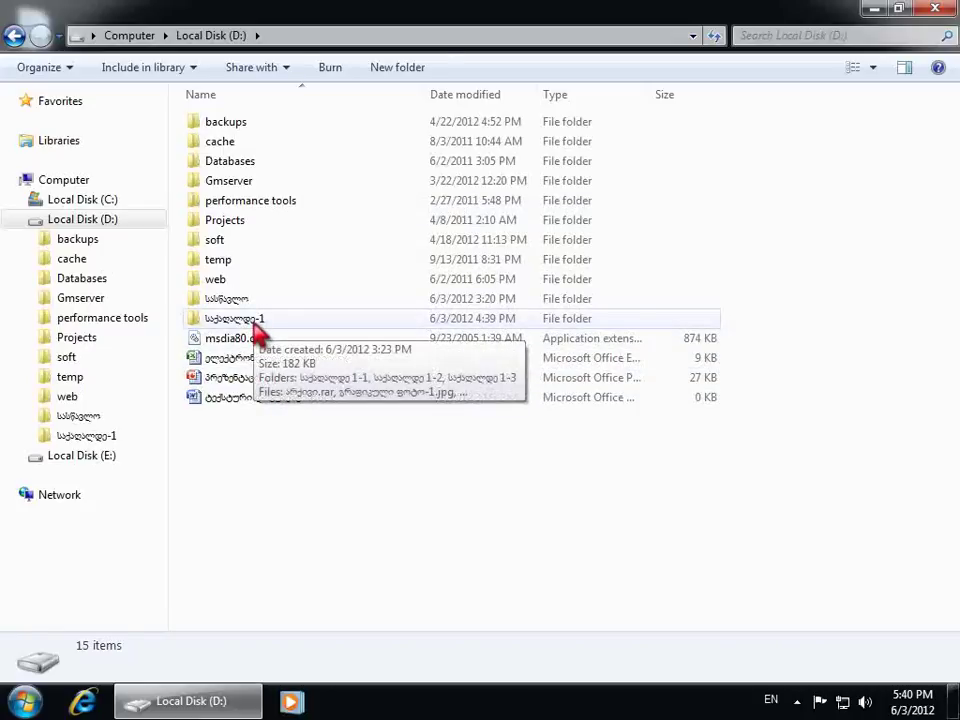
left_click(229, 322)
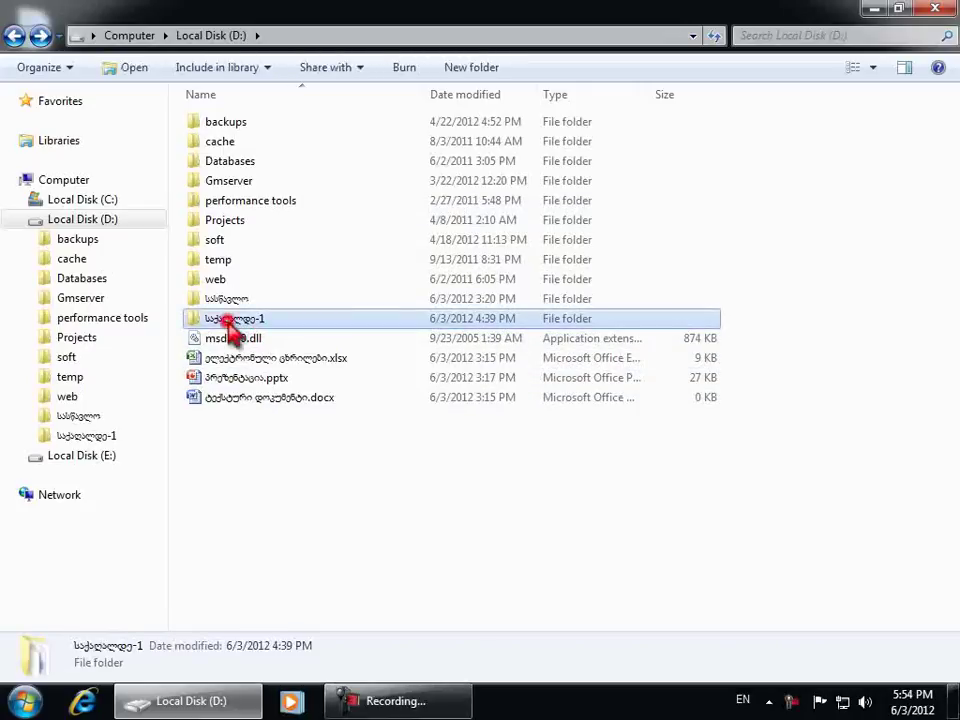
double_click(229, 320)
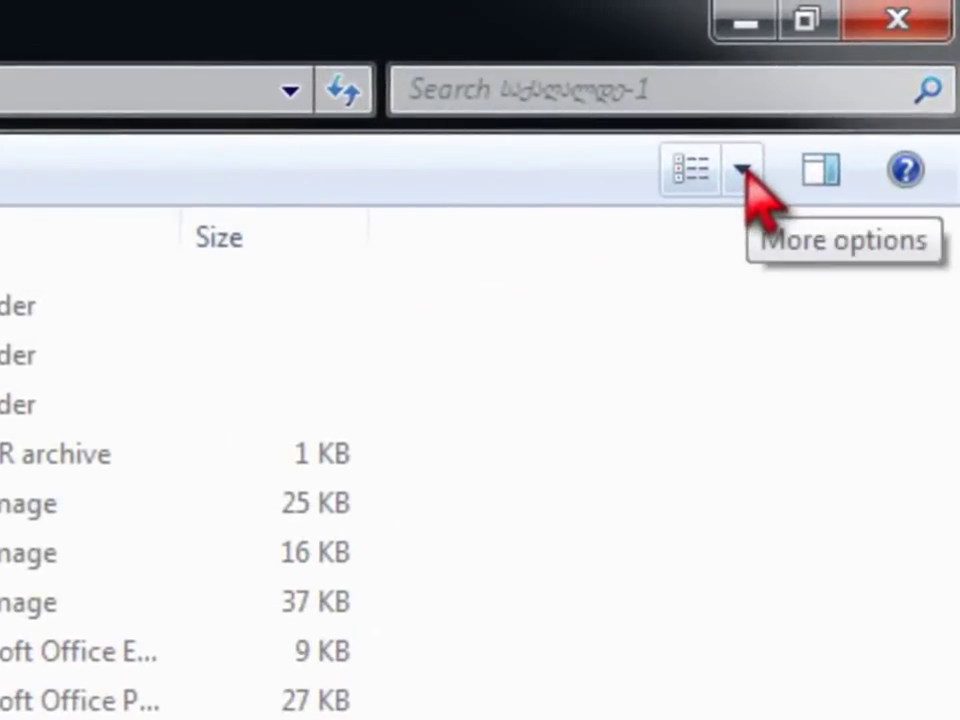
Display the contents of the folder საქაღალდე-1 as Extra Large Icons
left_click(742, 172)
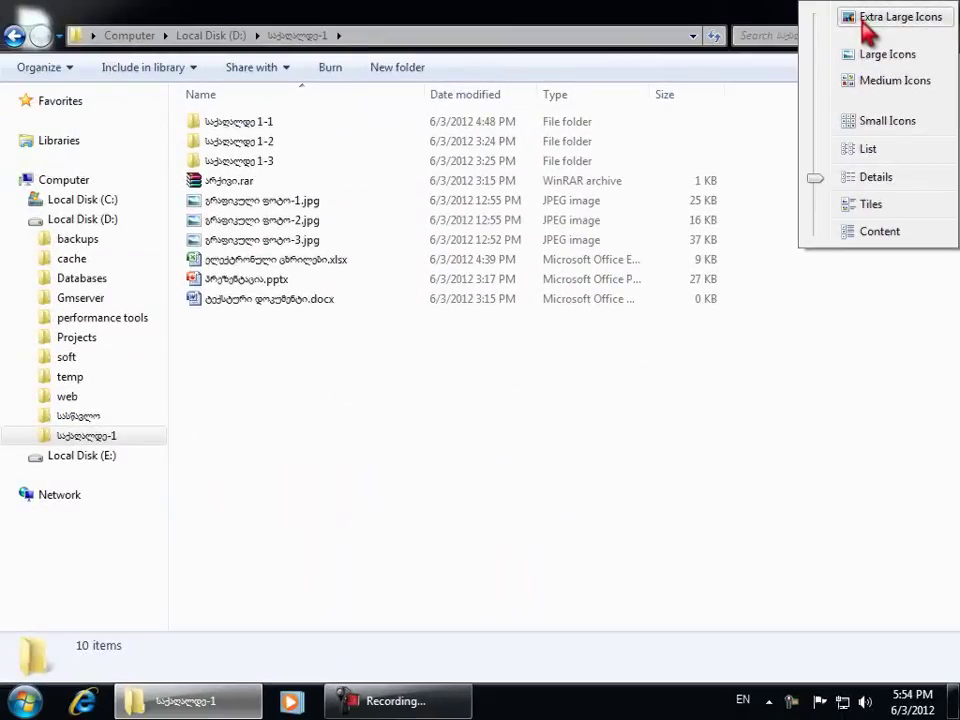
left_click(866, 28)
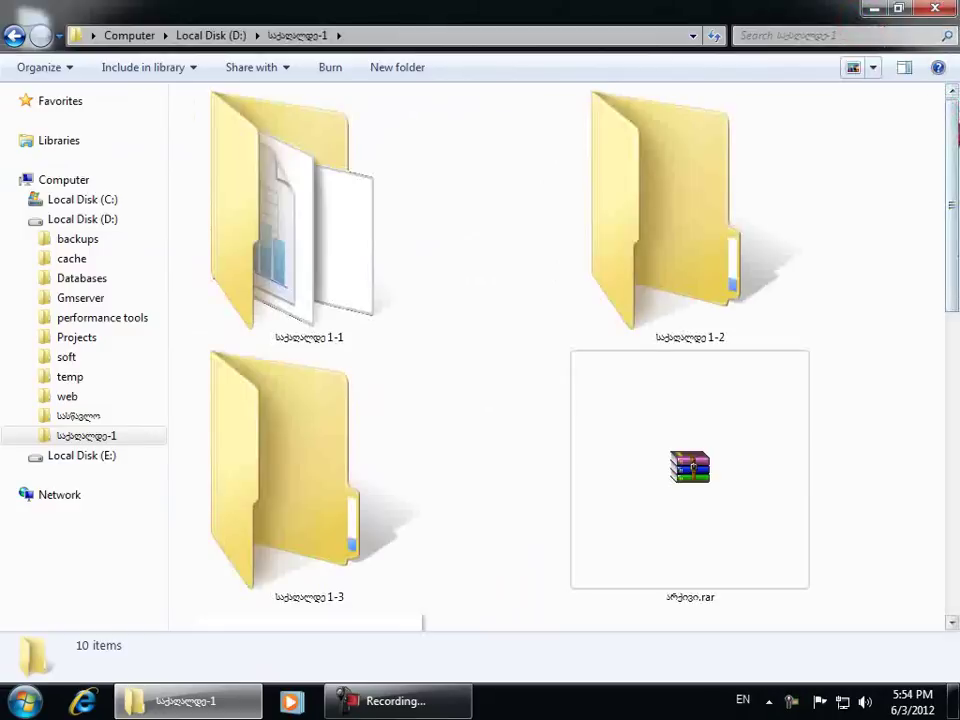
mouse_move(955, 145)
left_mouse_down()
mouse_move(949, 435)
mouse_move(956, 122)
left_mouse_up()
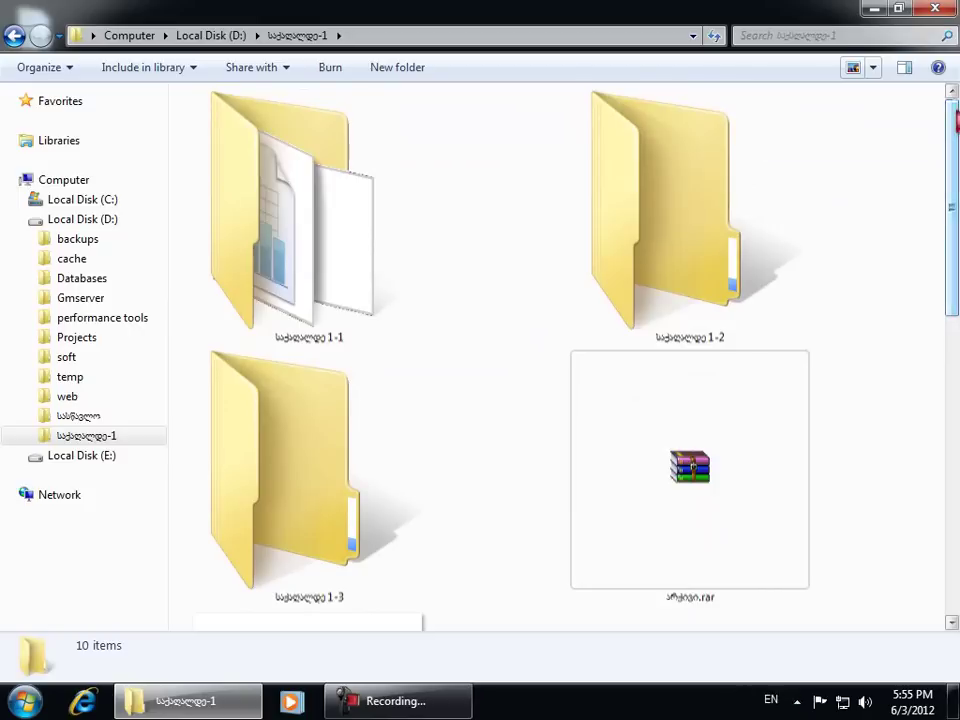
Switch the folder's display to Large Icons and on to Medium Icons
left_click(873, 67)
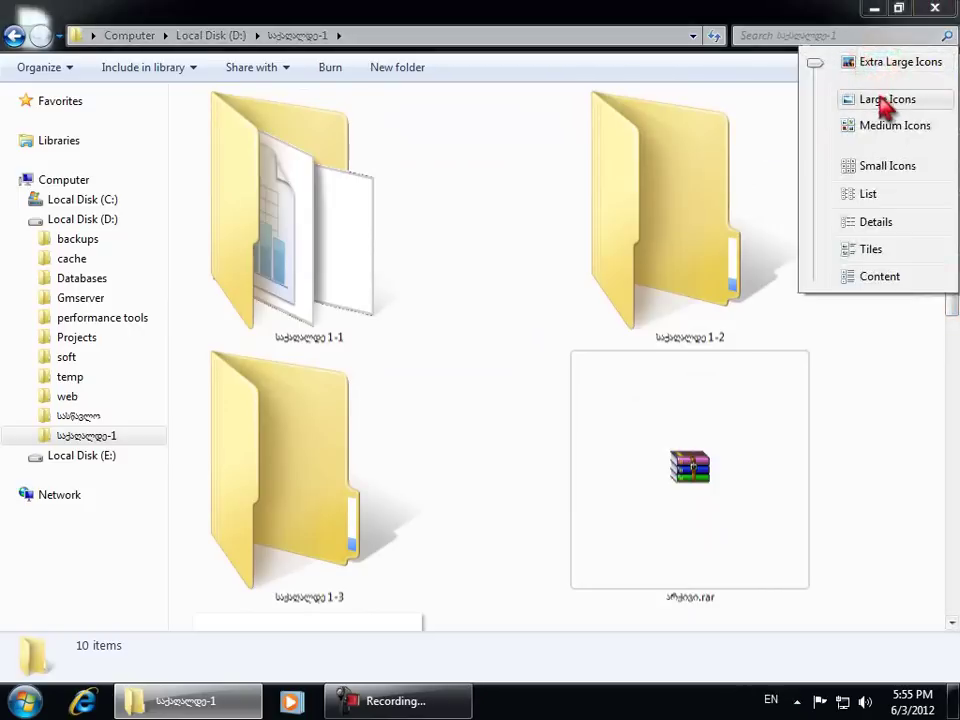
left_click(884, 104)
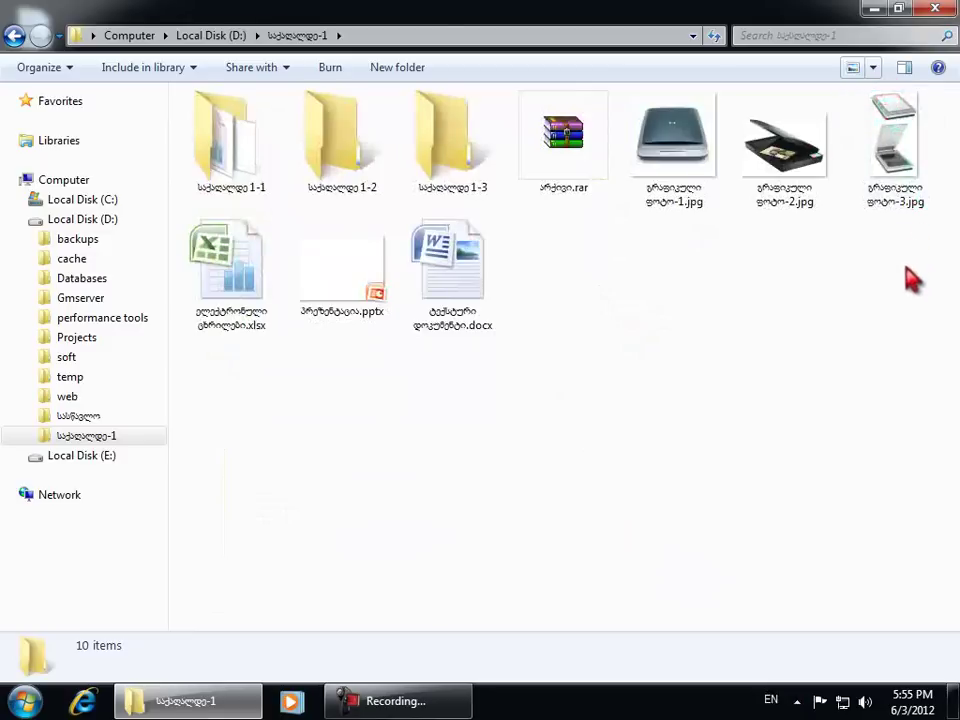
left_click(878, 68)
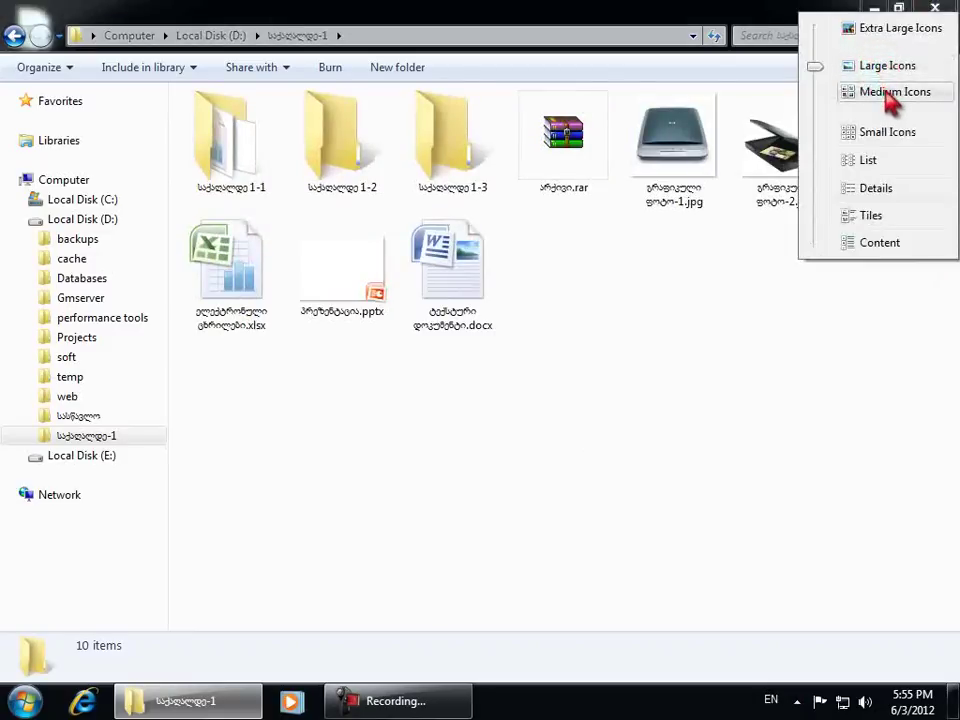
left_click(890, 94)
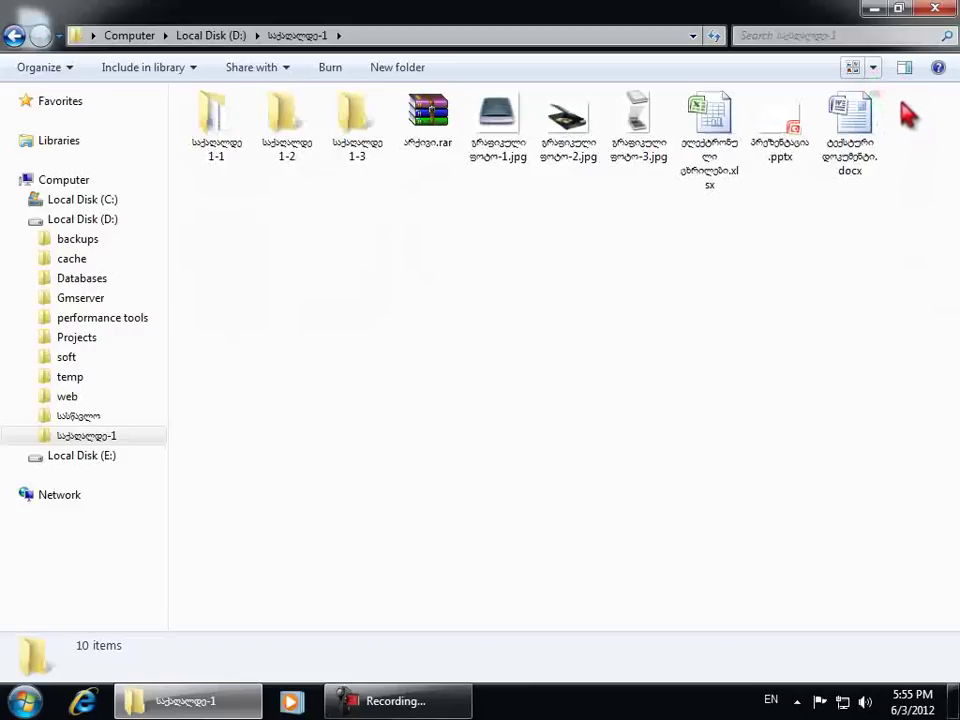
Change the folder's display to Small Icons and finally to the List view
left_click(874, 69)
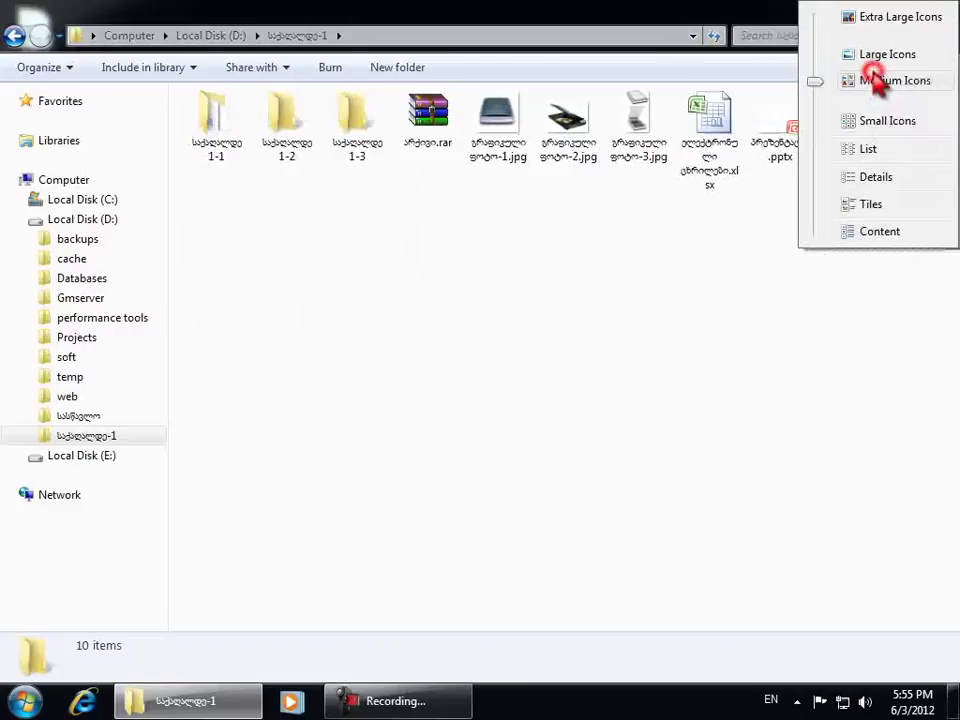
left_click(886, 130)
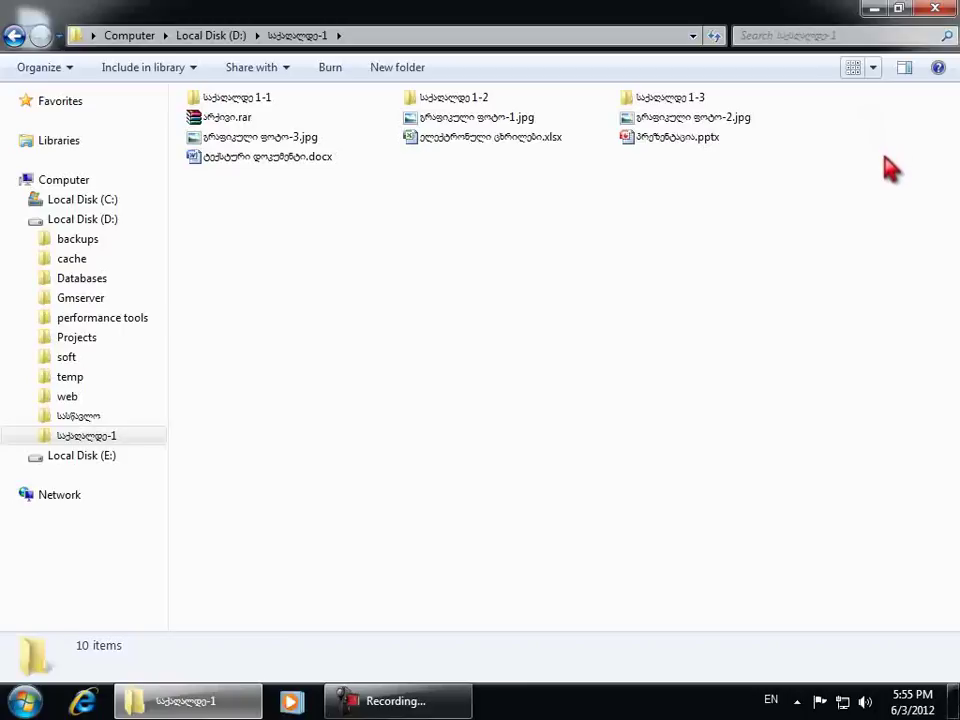
left_click(873, 67)
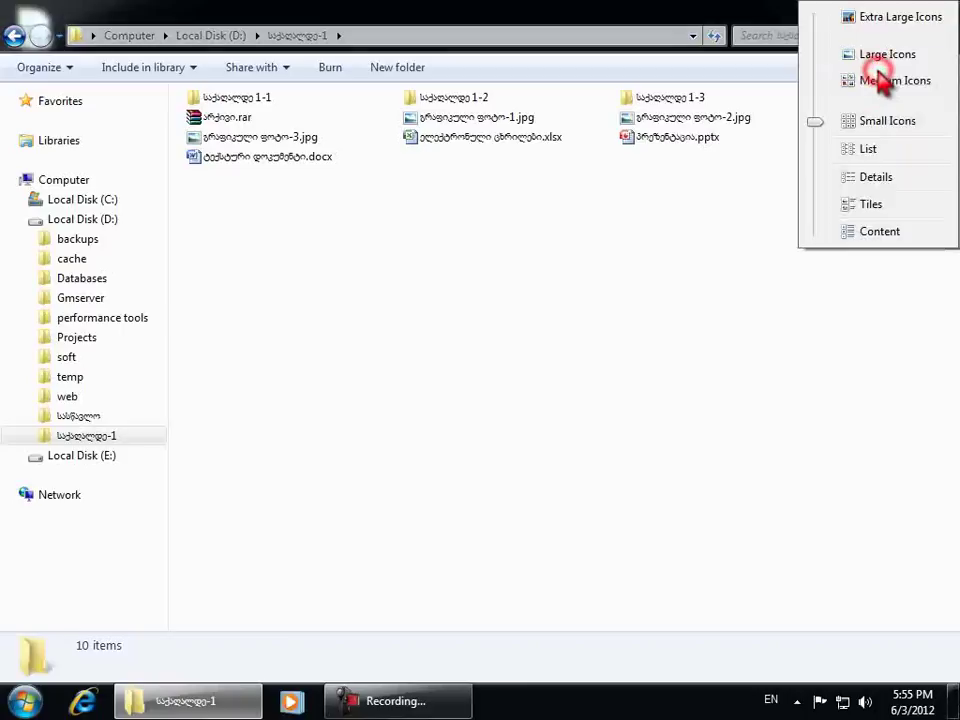
left_click(870, 149)
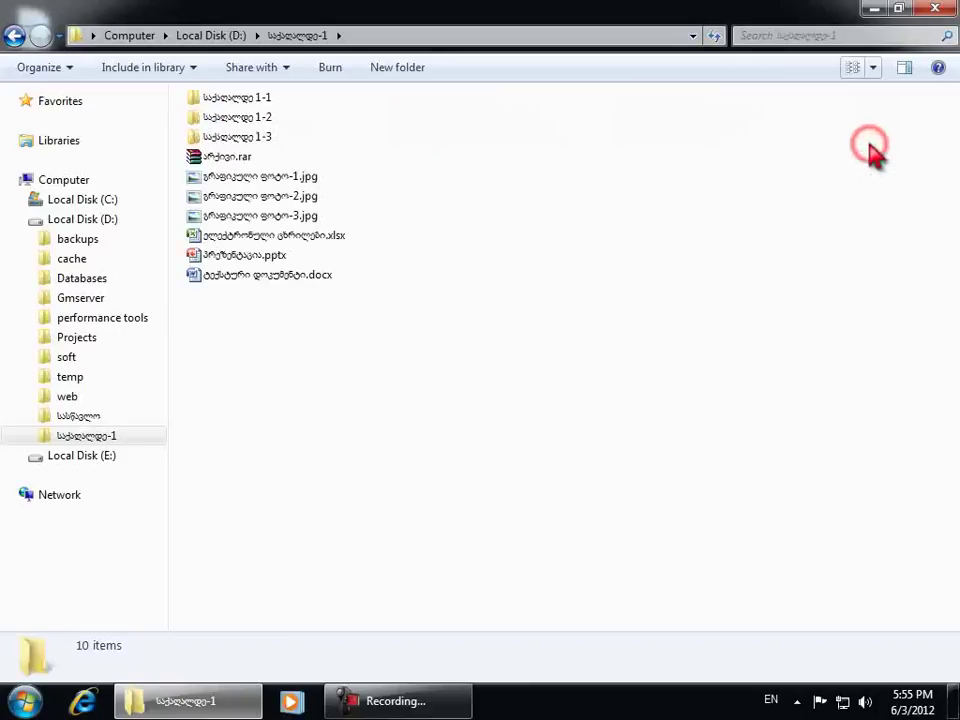
Switch the folder's display to the Details view and on to the Tiles view
left_click(874, 69)
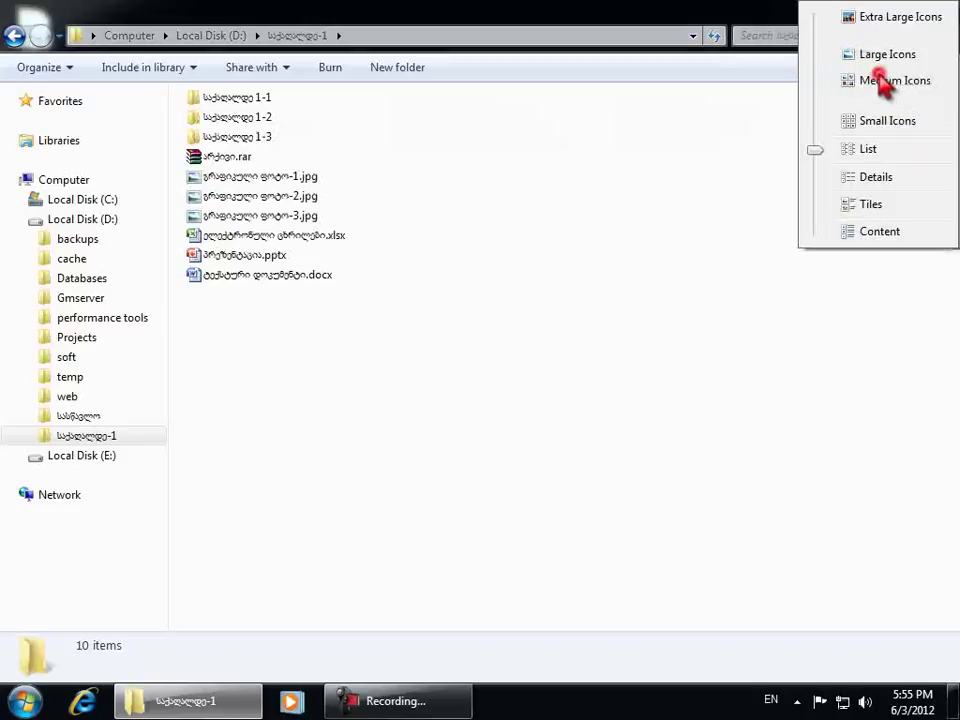
left_click(877, 183)
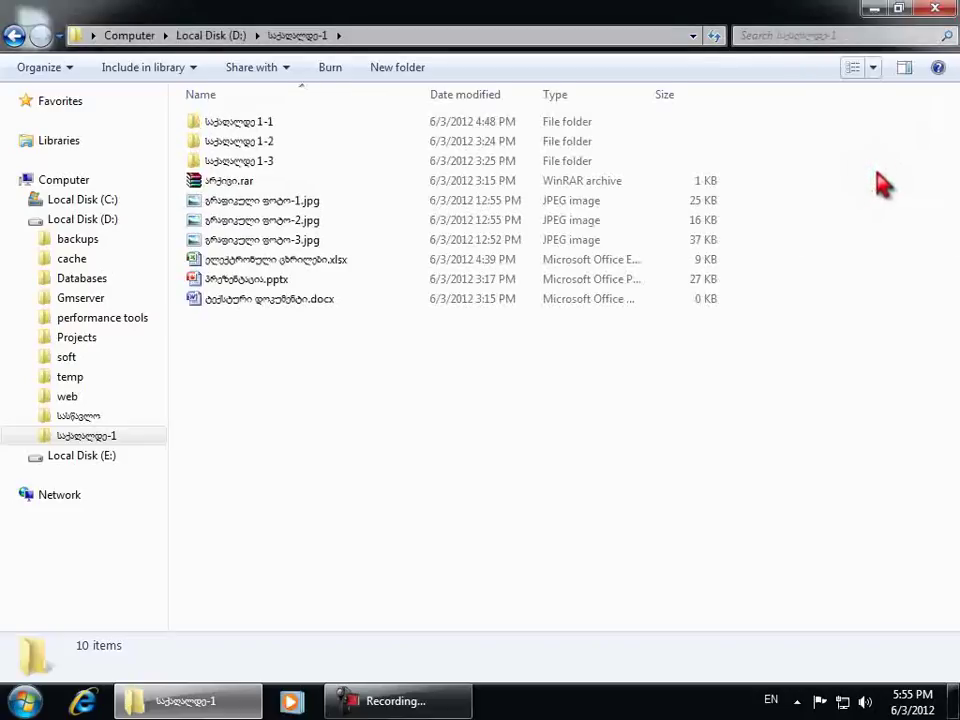
left_click(873, 68)
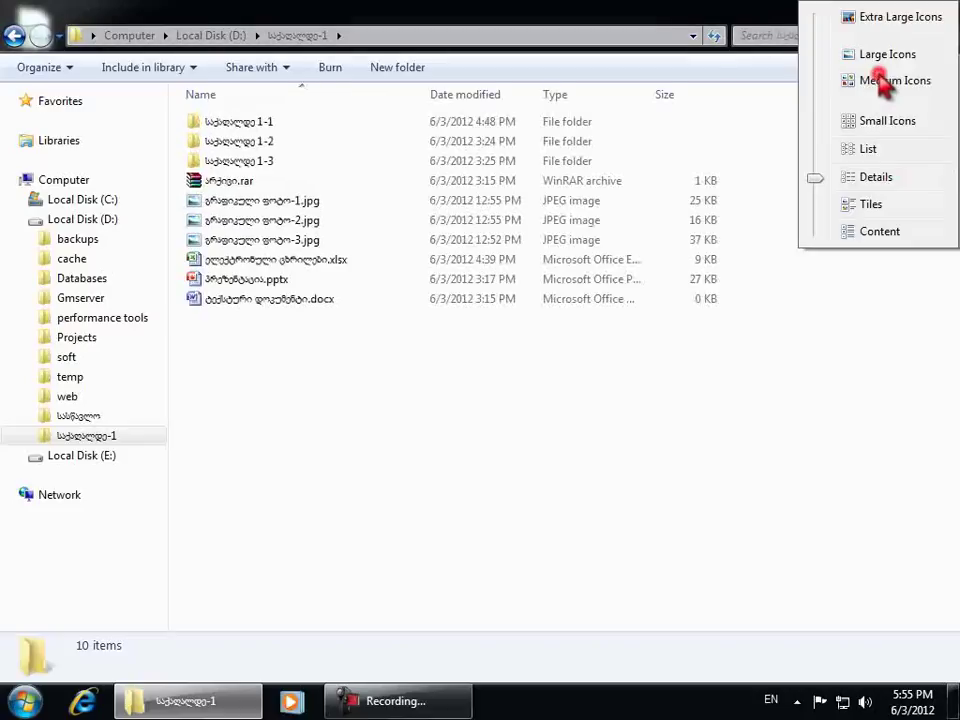
left_click(877, 205)
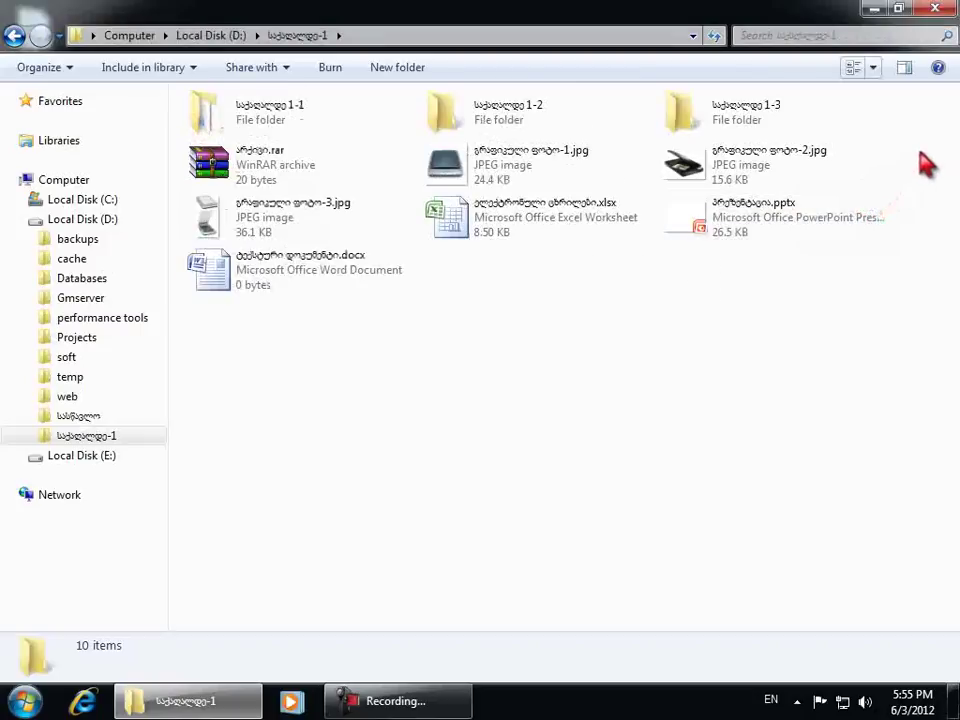
Change the folder's display to the Content view and back to Details
left_click(873, 67)
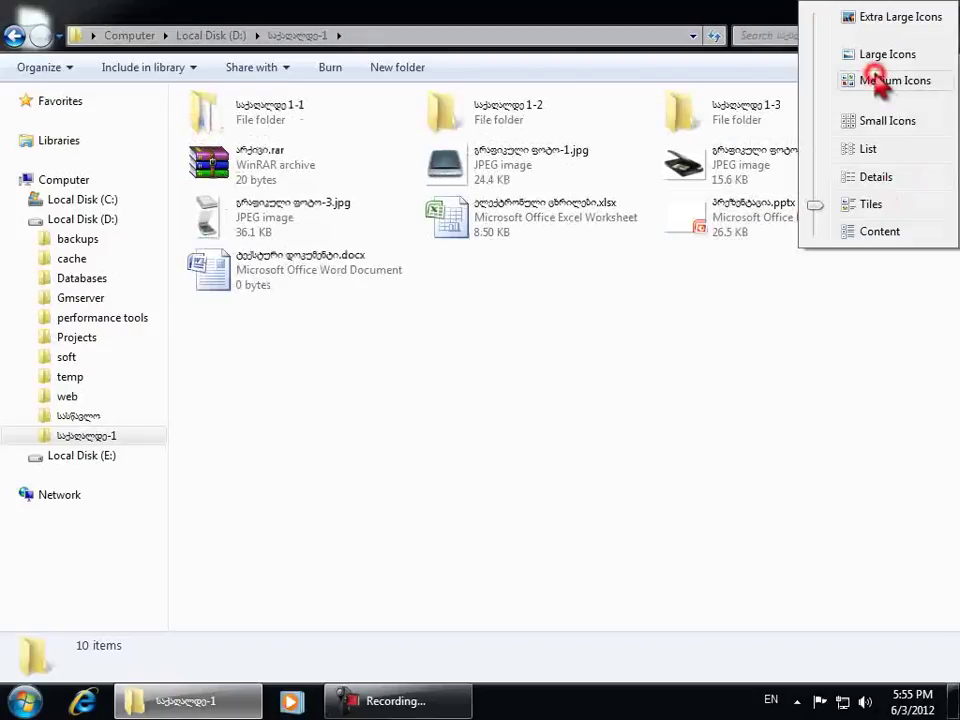
left_click(898, 234)
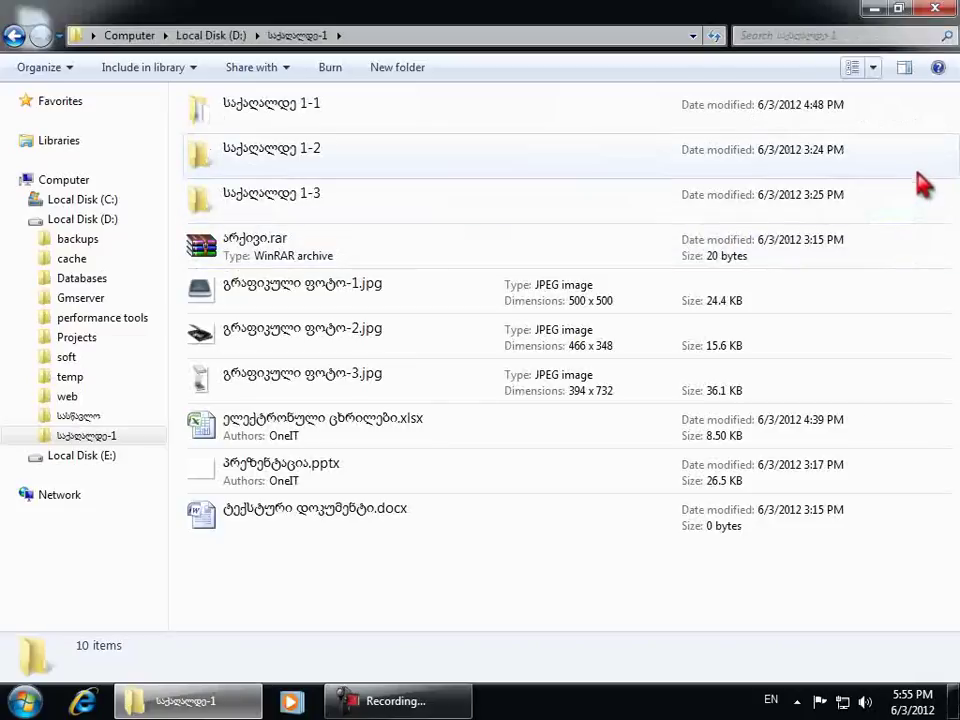
left_click(875, 72)
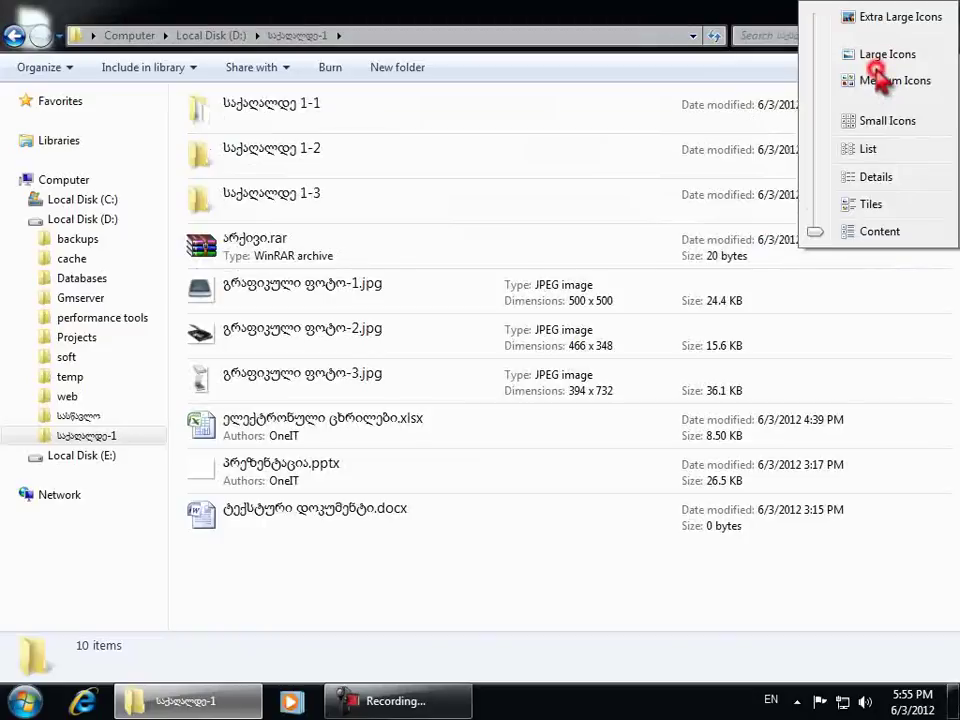
left_click(882, 186)
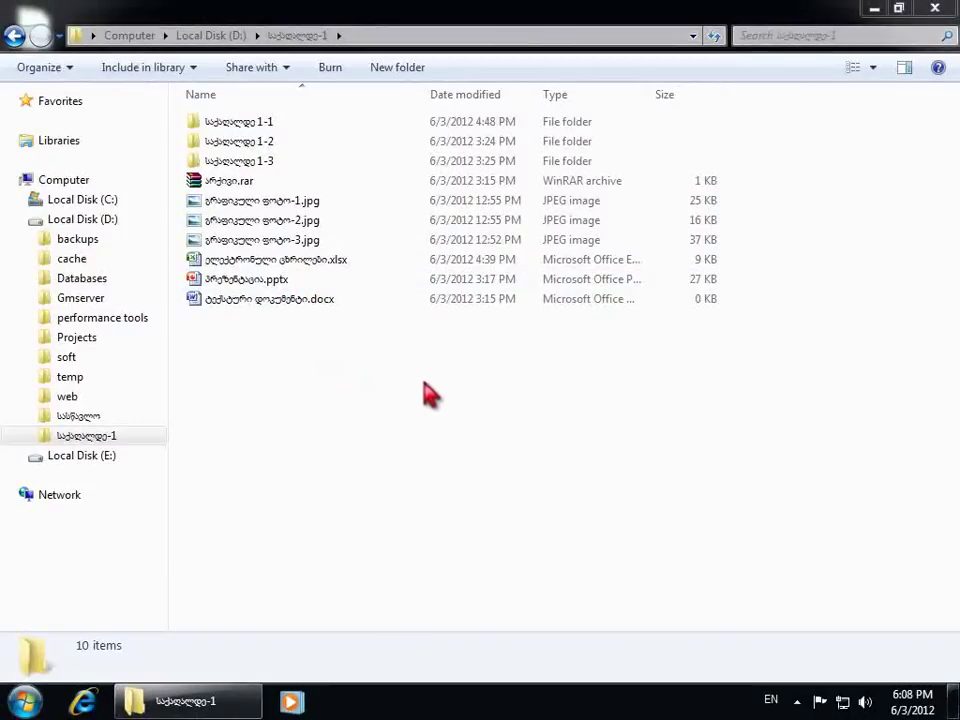
Display the contents as Large Icons and select the Word, Excel, RAR, PowerPoint and first JPG file in turn, clearing the selection at the end
left_click(876, 67)
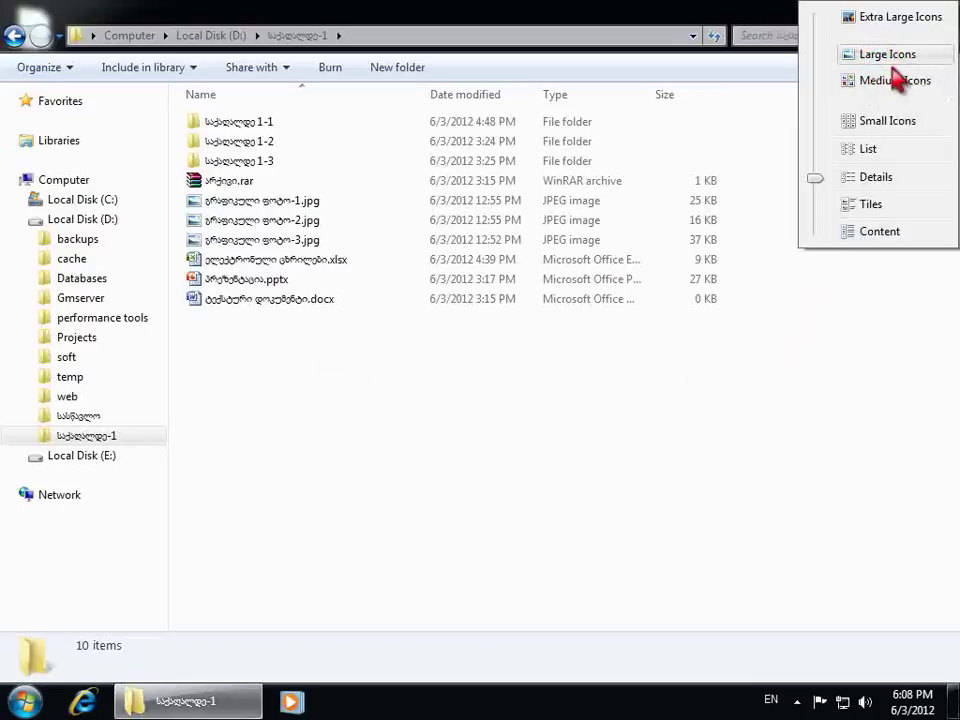
left_click(887, 55)
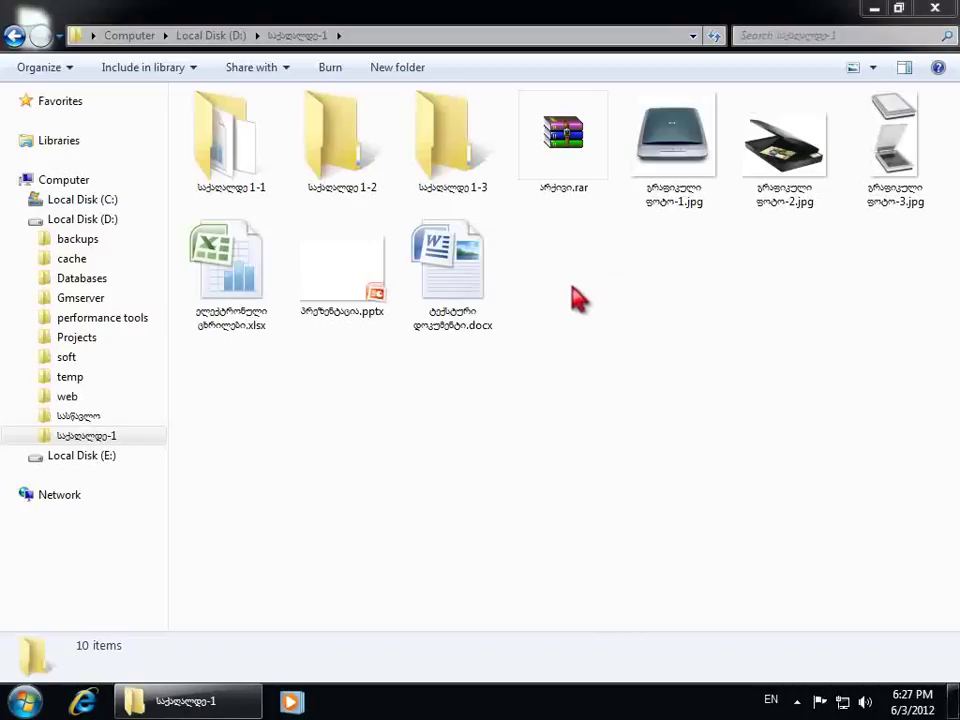
left_click(460, 290)
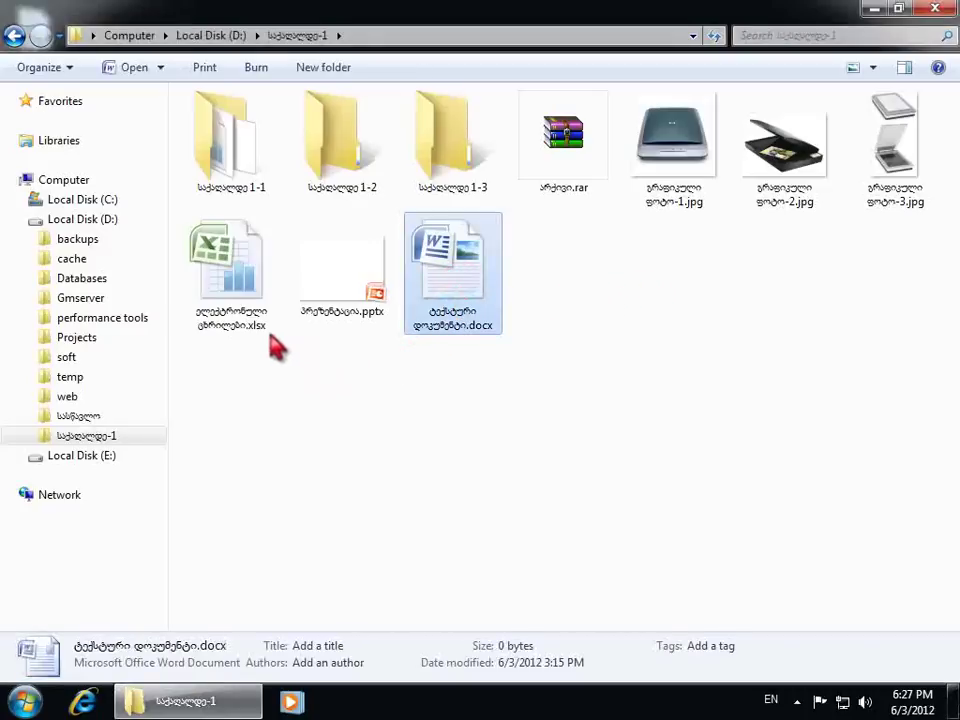
left_click(245, 300)
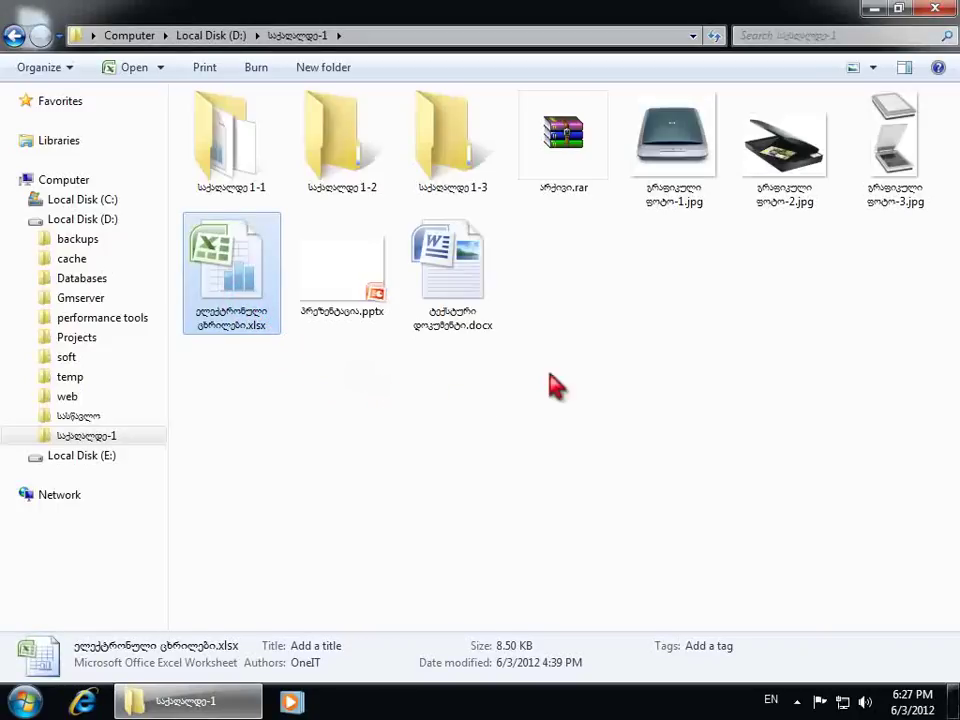
left_click(564, 180)
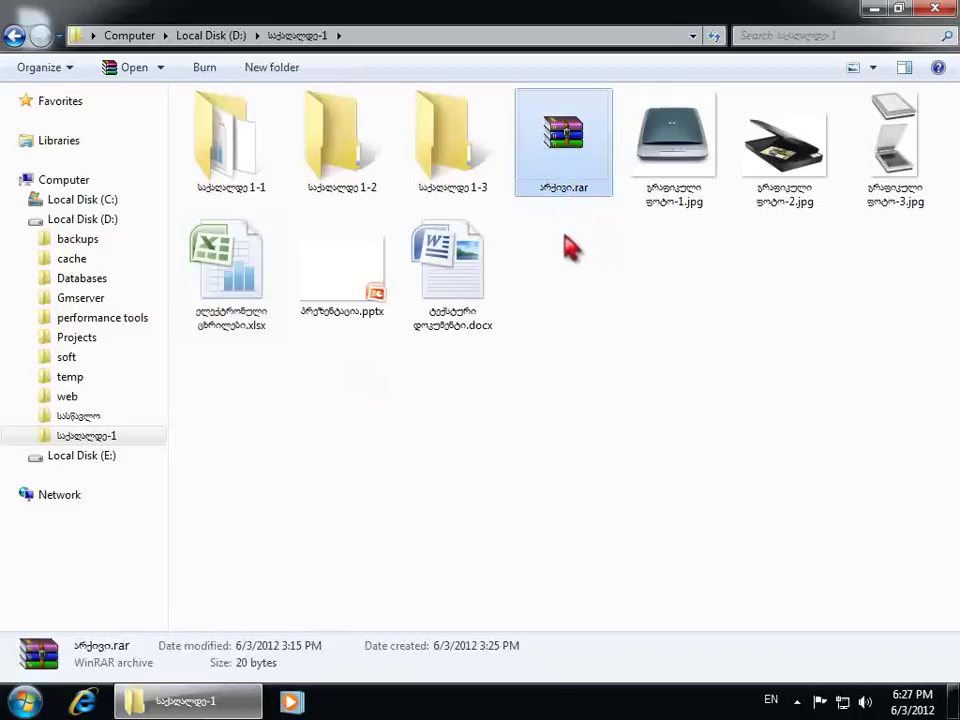
left_click(341, 310)
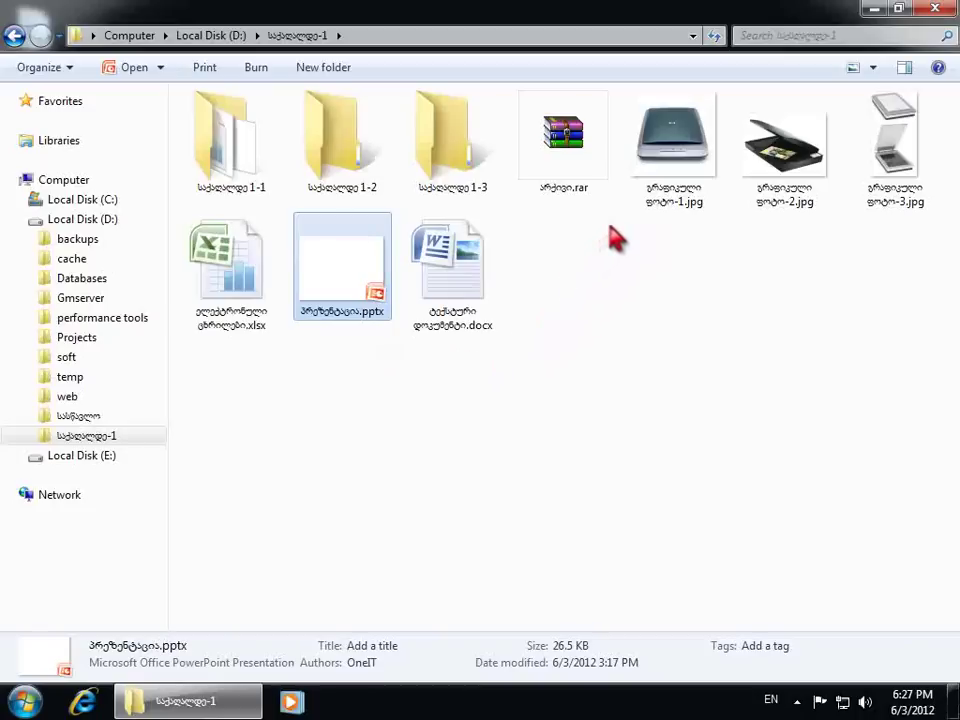
left_click(687, 192)
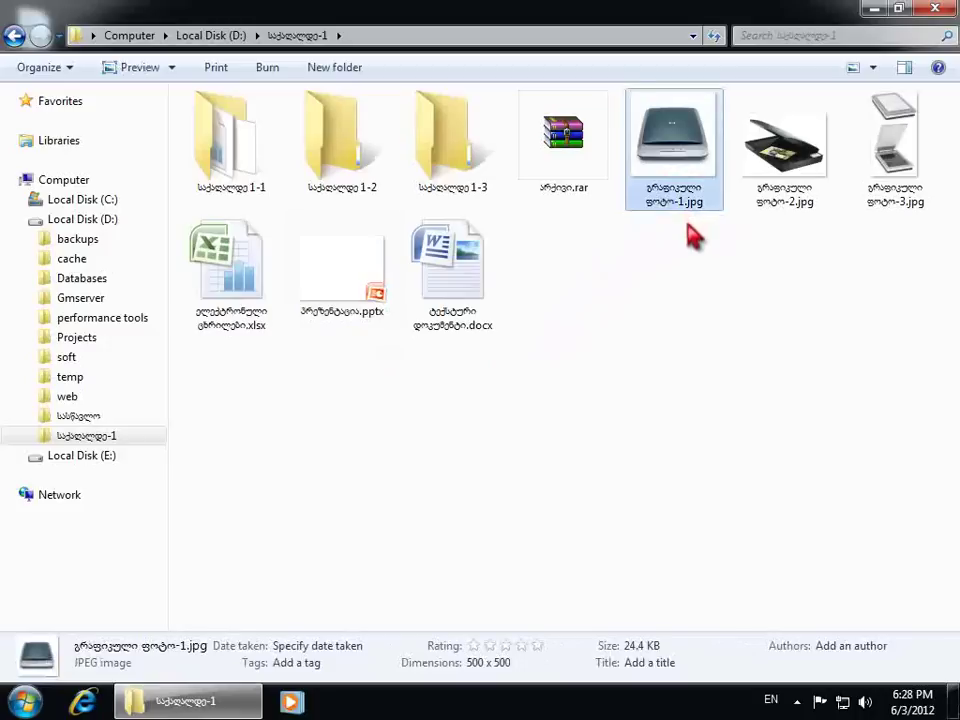
left_click(688, 291)
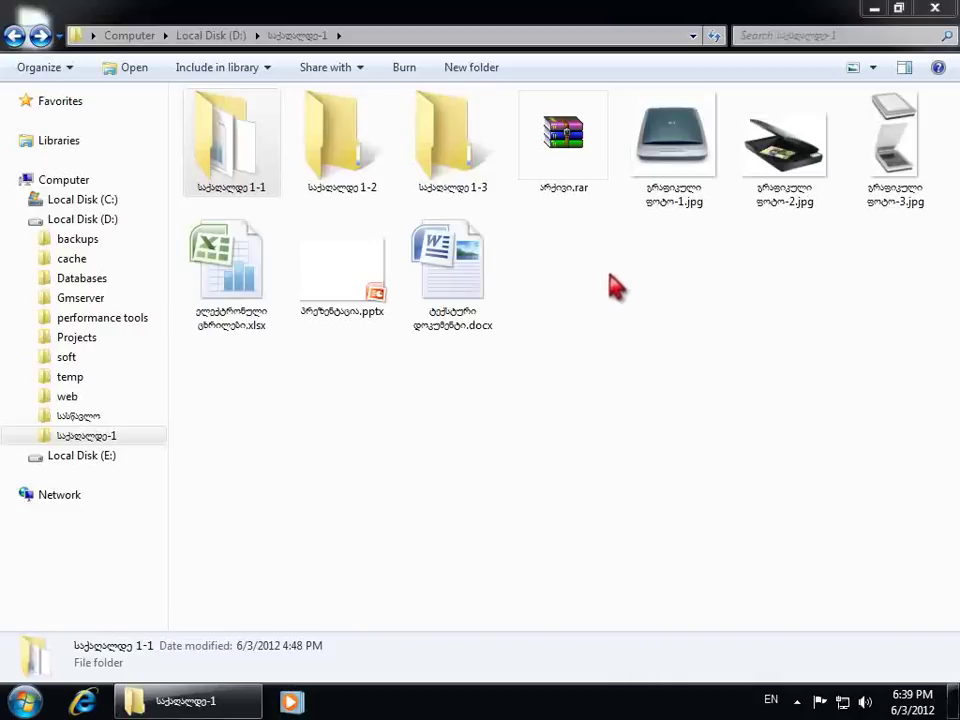
Select the subfolders საქაღალდე 1-1, საქაღალდე 1-2 and საქაღალდე 1-3 one after another
left_click_drag(458, 236, 262, 181)
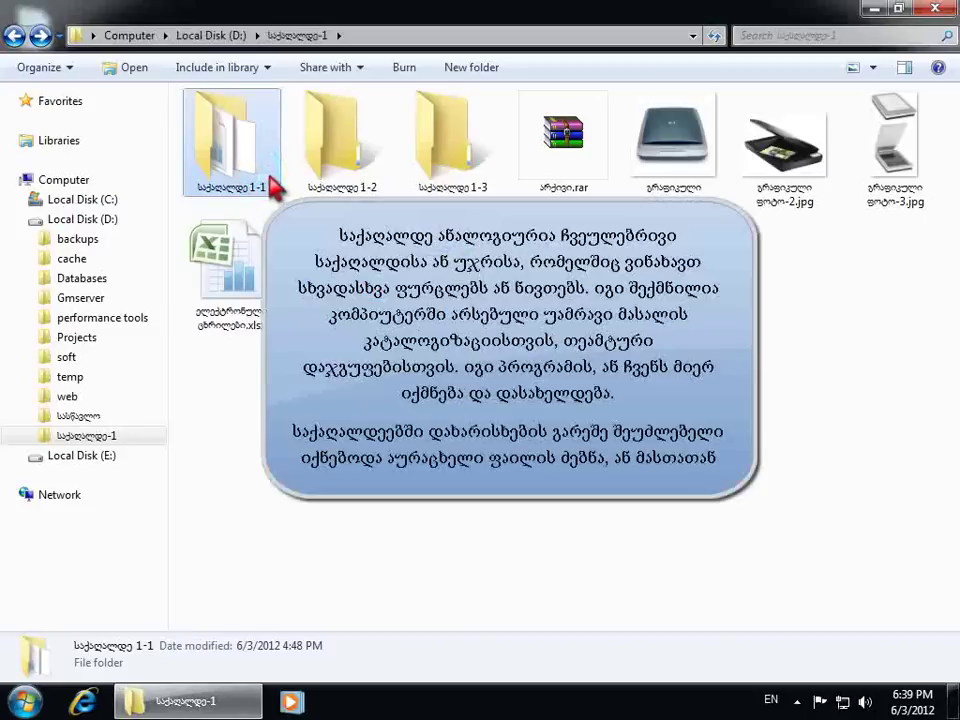
left_click(355, 166)
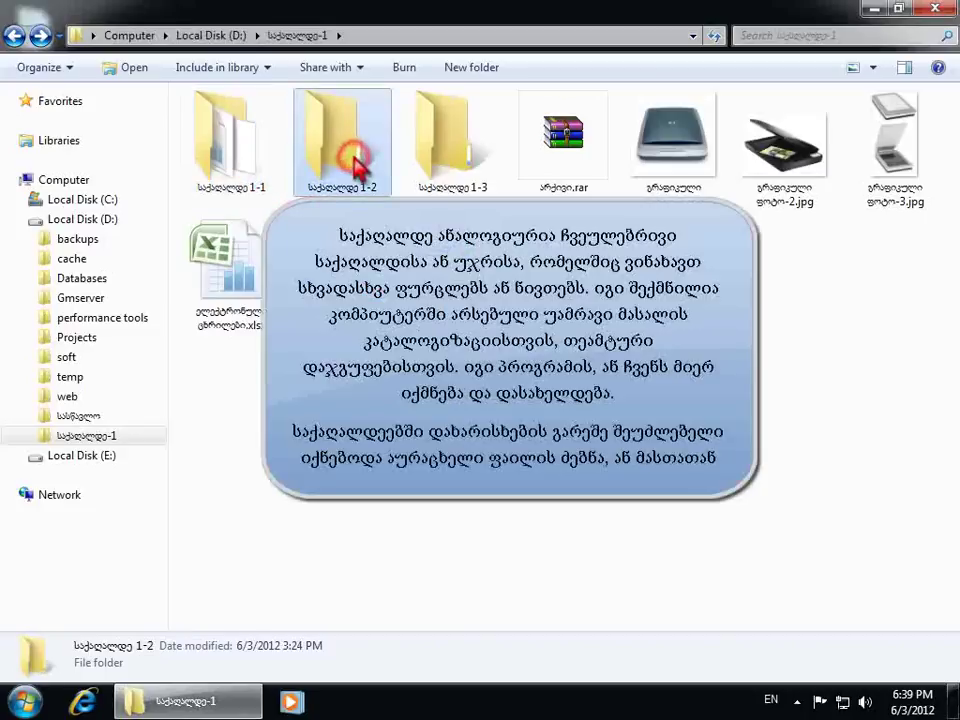
left_click(446, 168)
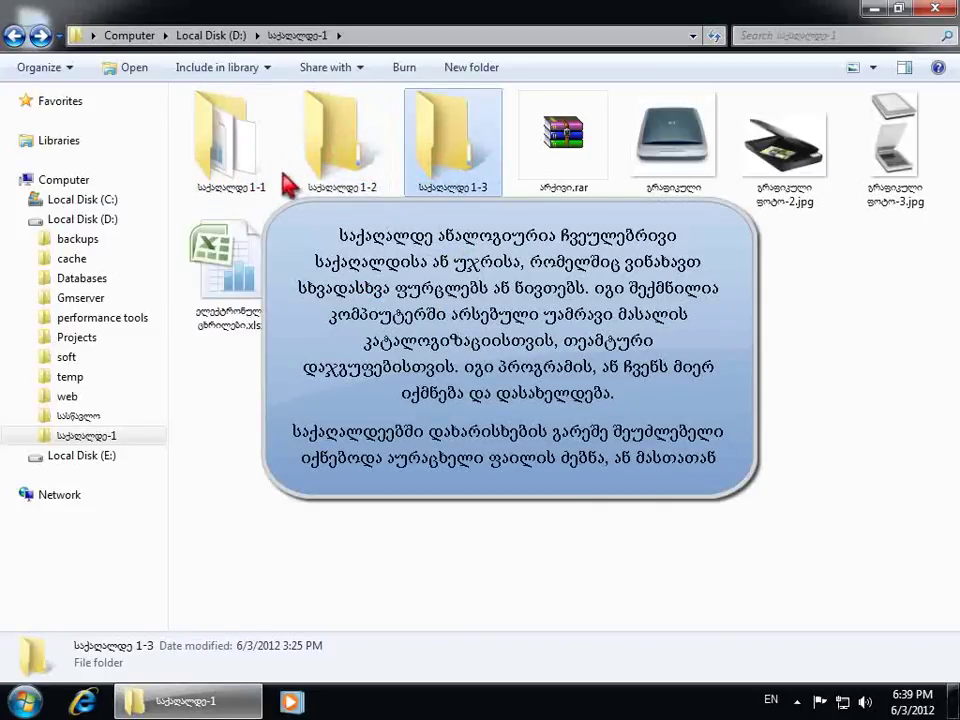
Open the nested folder საქაღალდე 1-2 by way of საქაღალდე 1-1 and საქაღალდე 1-1-1
left_click(228, 163)
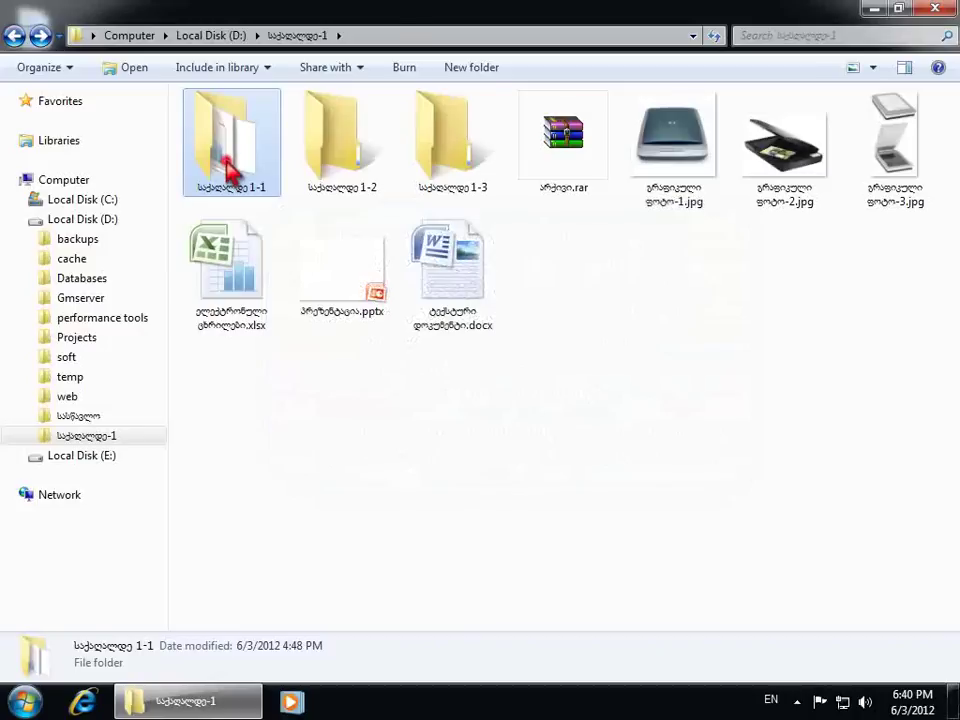
double_click(227, 170)
left_click(256, 122)
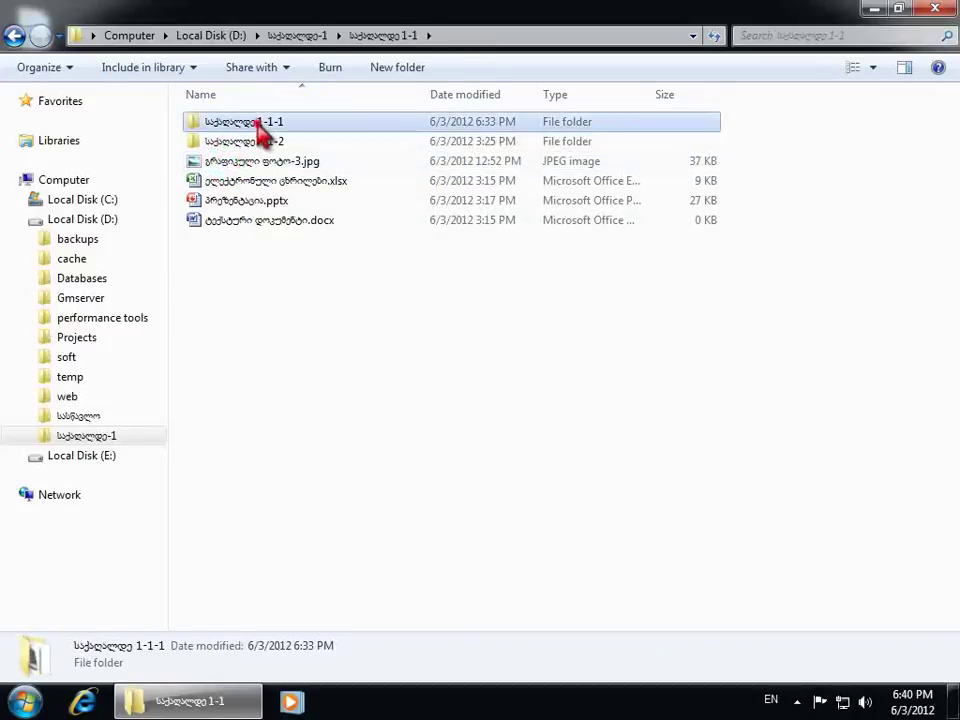
left_click(262, 142)
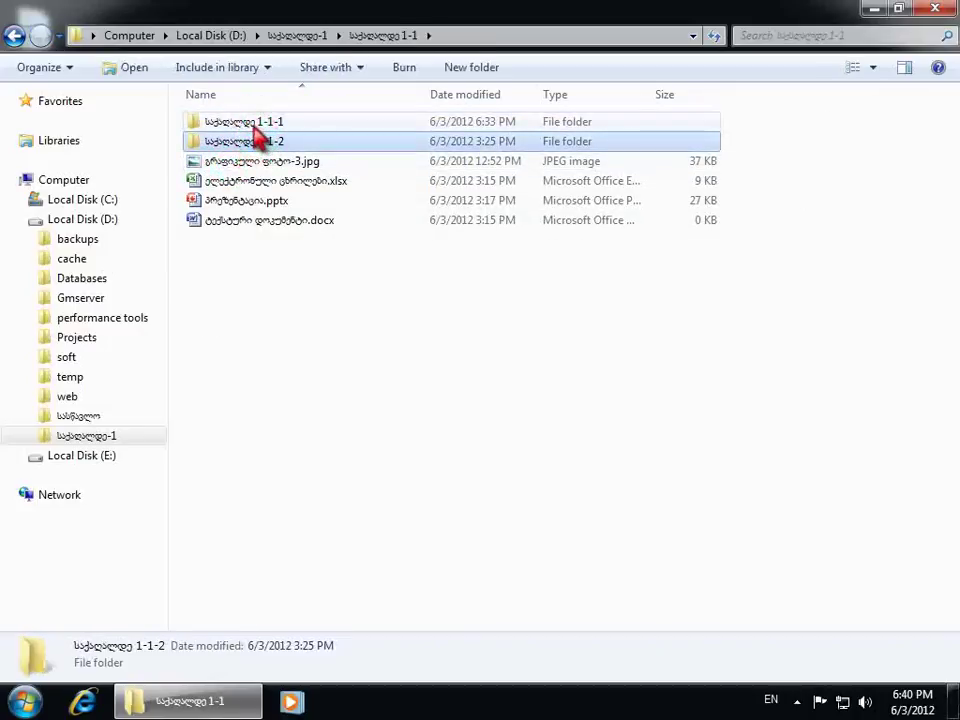
double_click(254, 124)
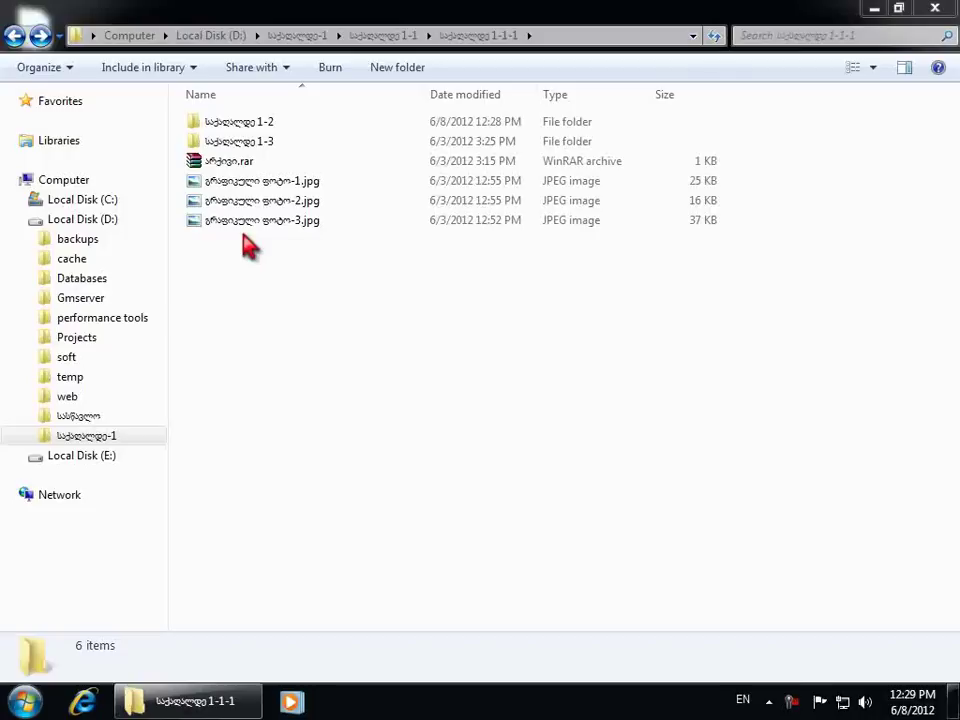
double_click(228, 126)
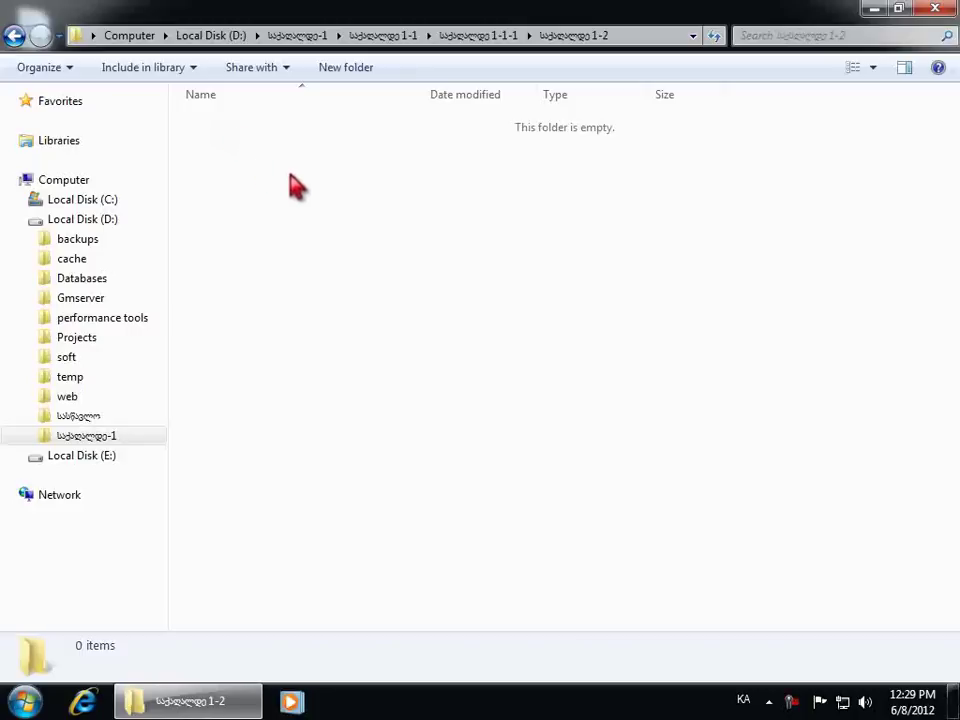
Create a new folder named პირველი საცდელი inside the empty folder საქაღალდე 1-2
right_click(328, 203)
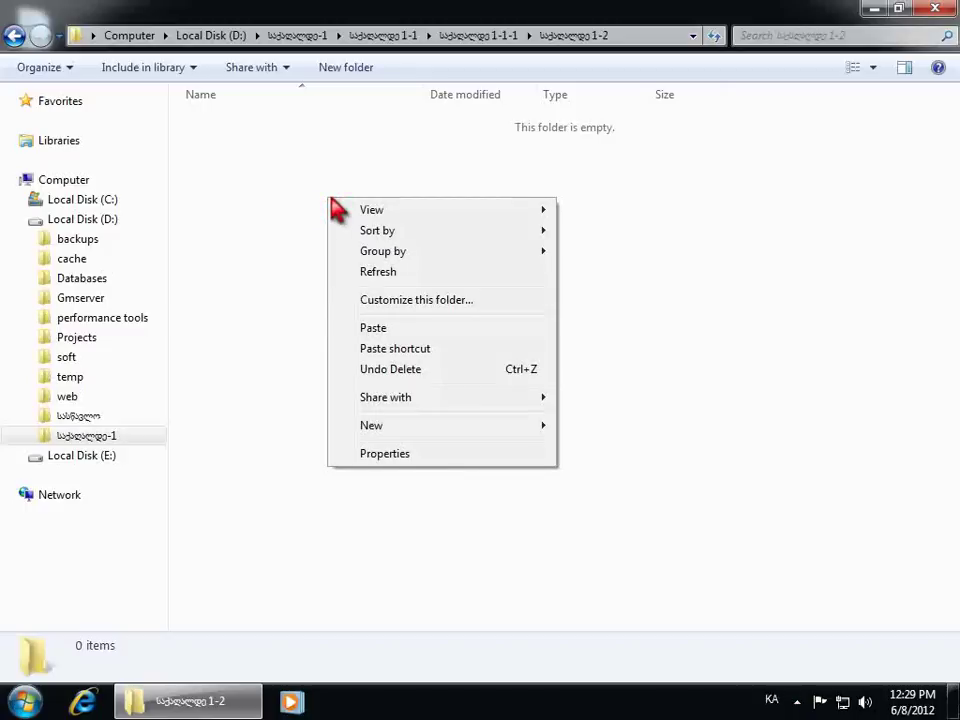
mouse_move(396, 213)
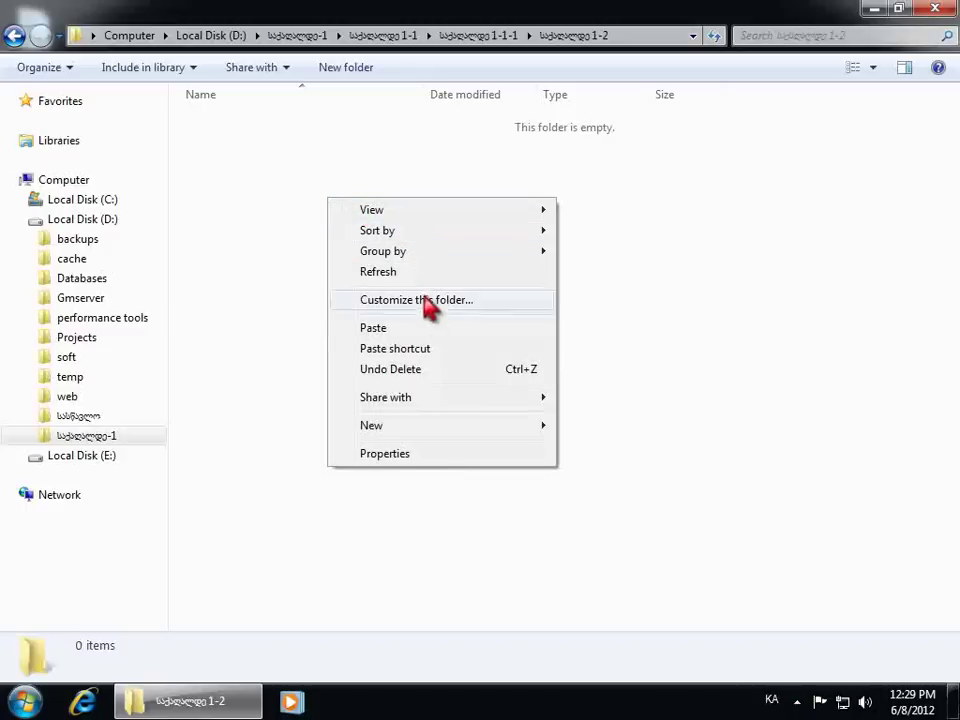
mouse_move(455, 432)
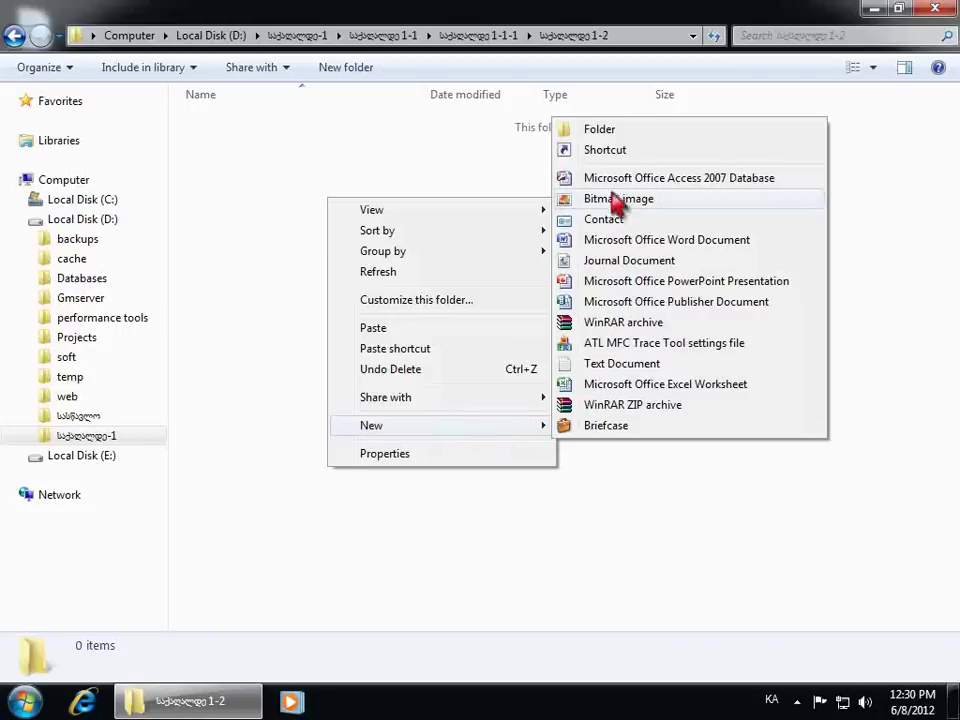
left_click(606, 133)
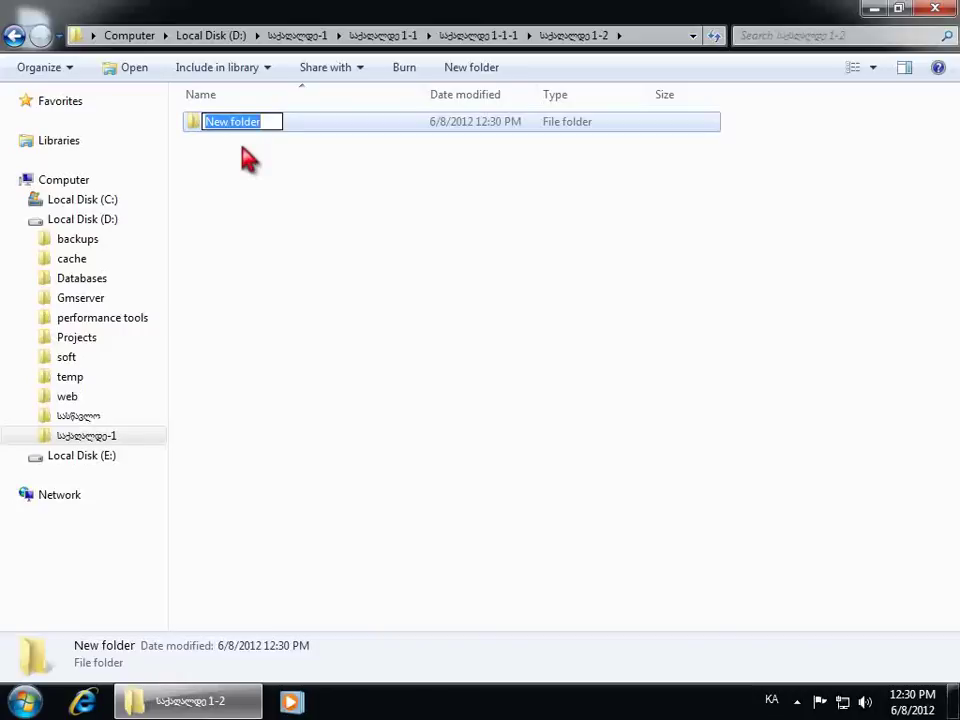
type("პირველი საქაღალდე")
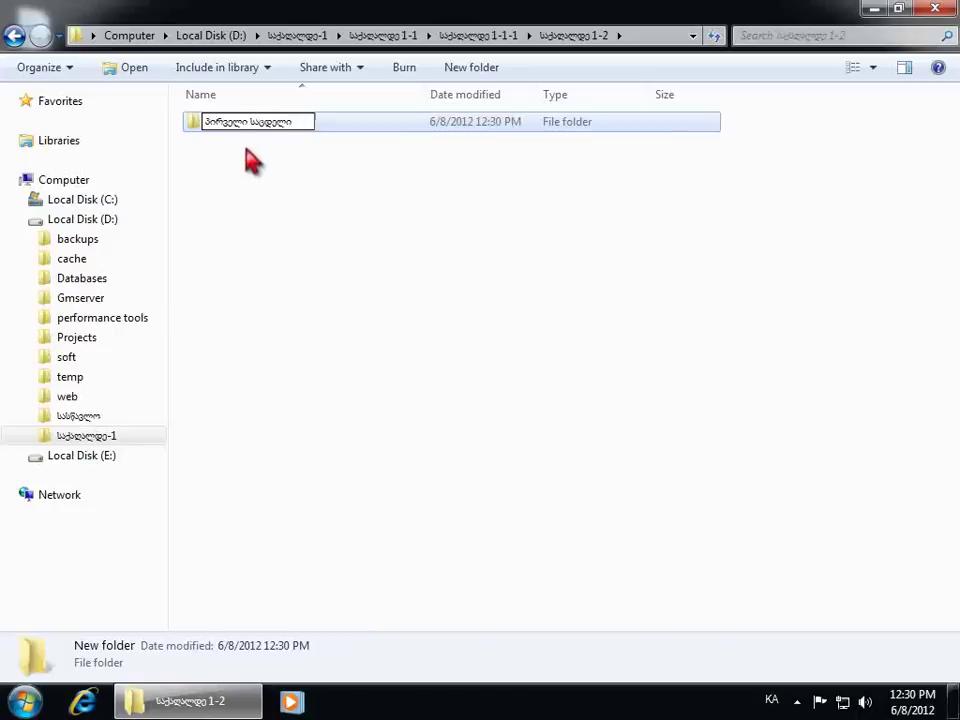
left_click(400, 262)
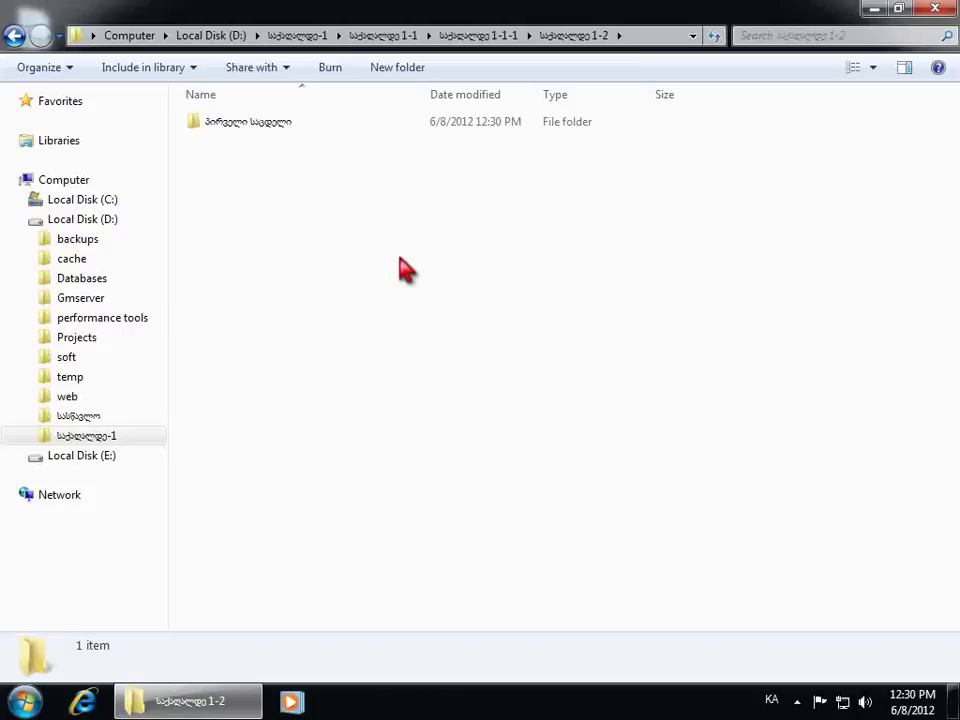
Create a second folder beside პირველი საცდელი, keep its default name and select it
right_click(400, 260)
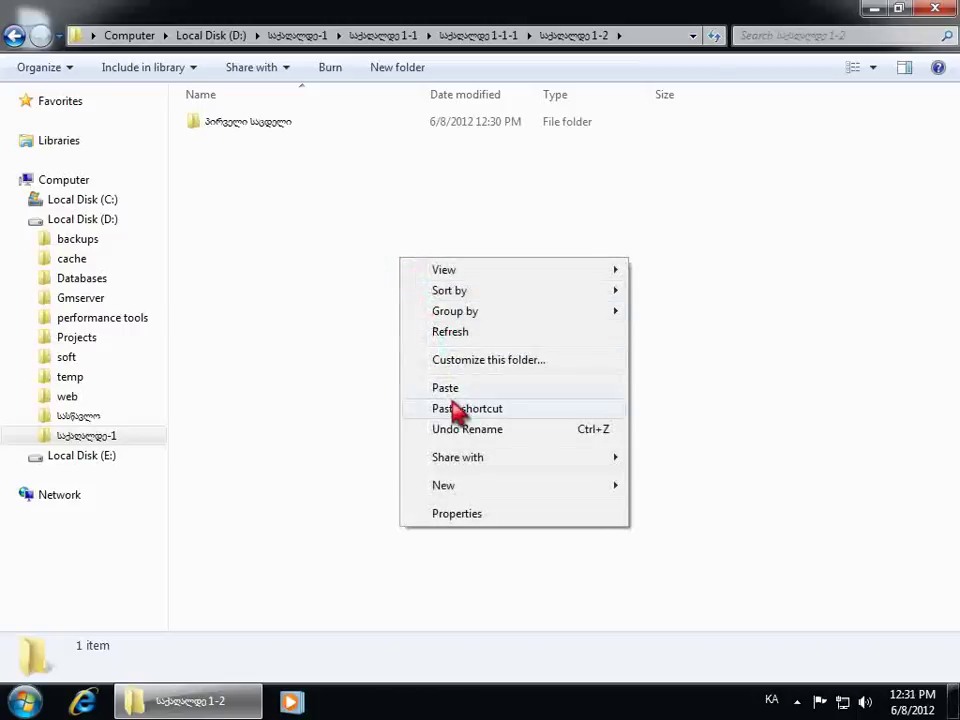
mouse_move(469, 490)
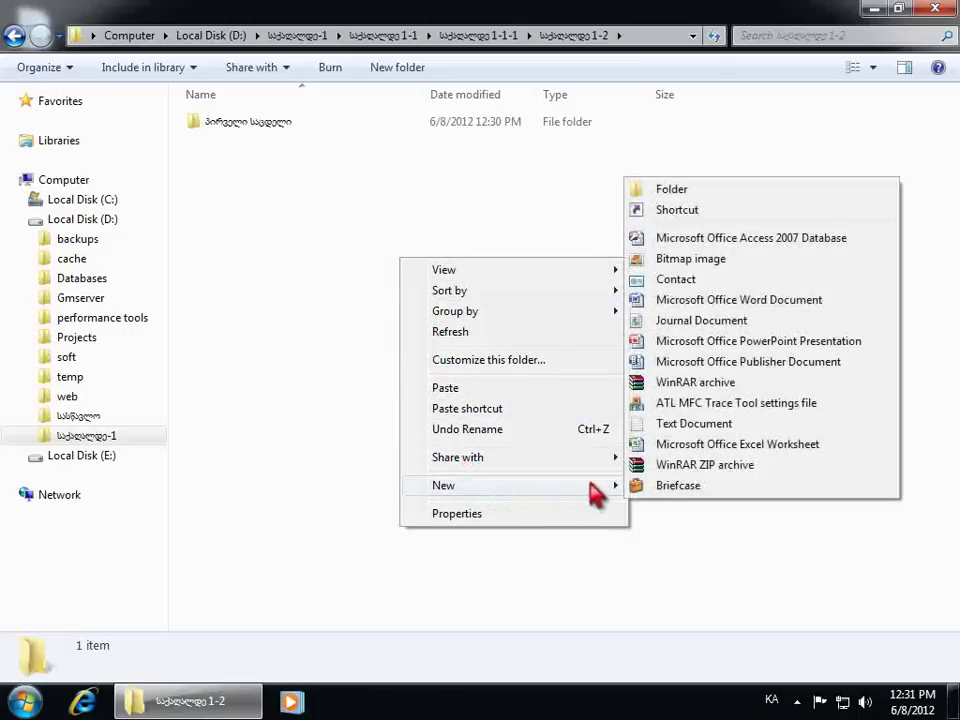
left_click(692, 196)
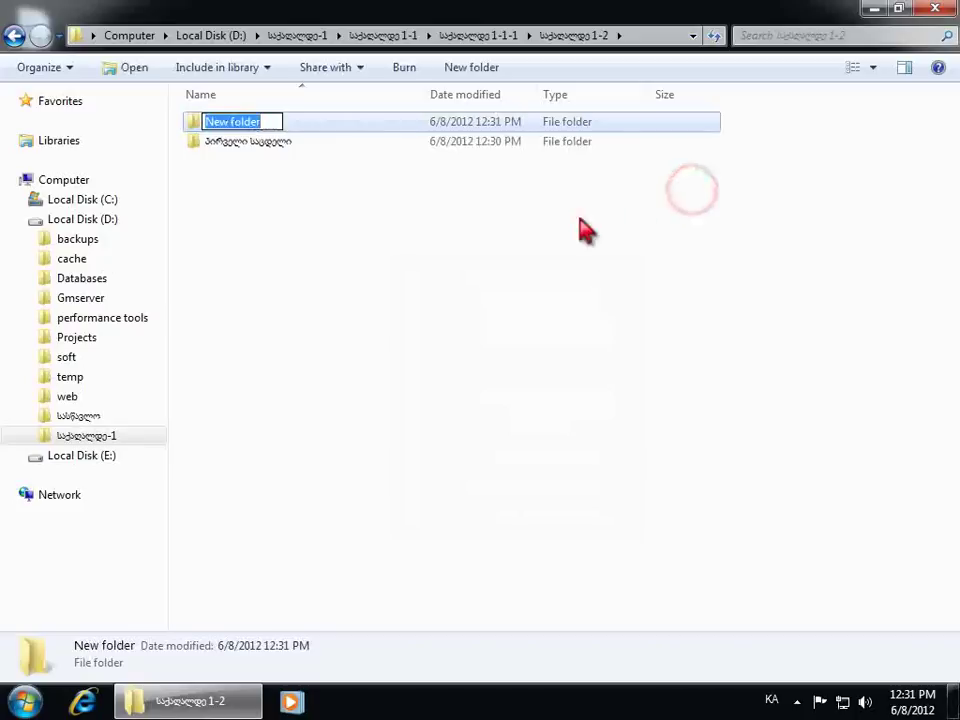
left_click(416, 253)
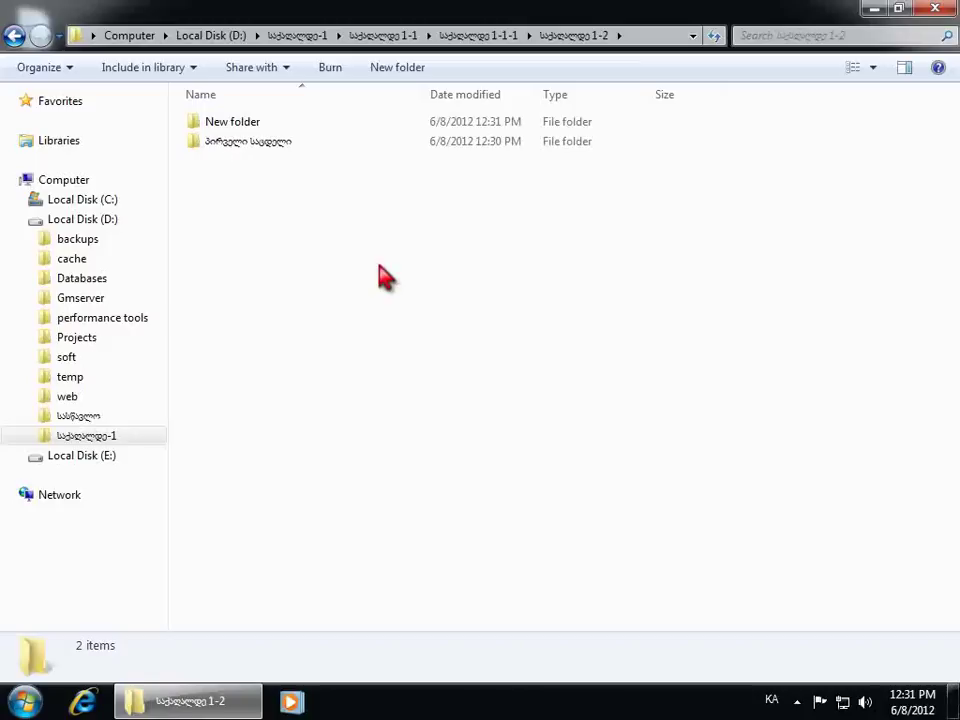
left_click(246, 127)
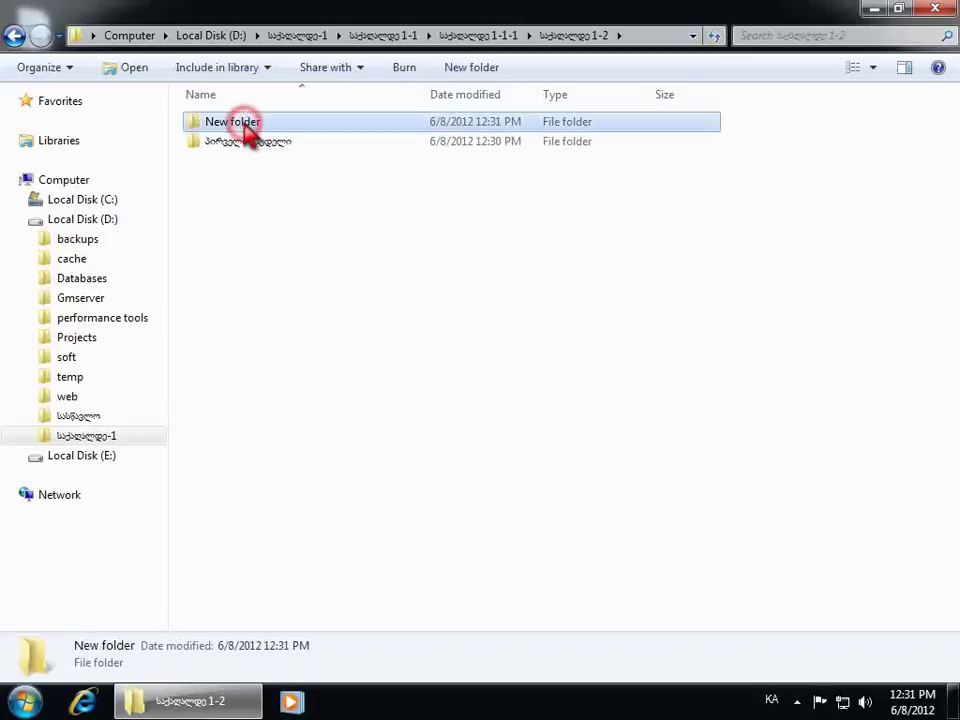
Rename the folder New folder as მეორე საცდელი
left_click(244, 121)
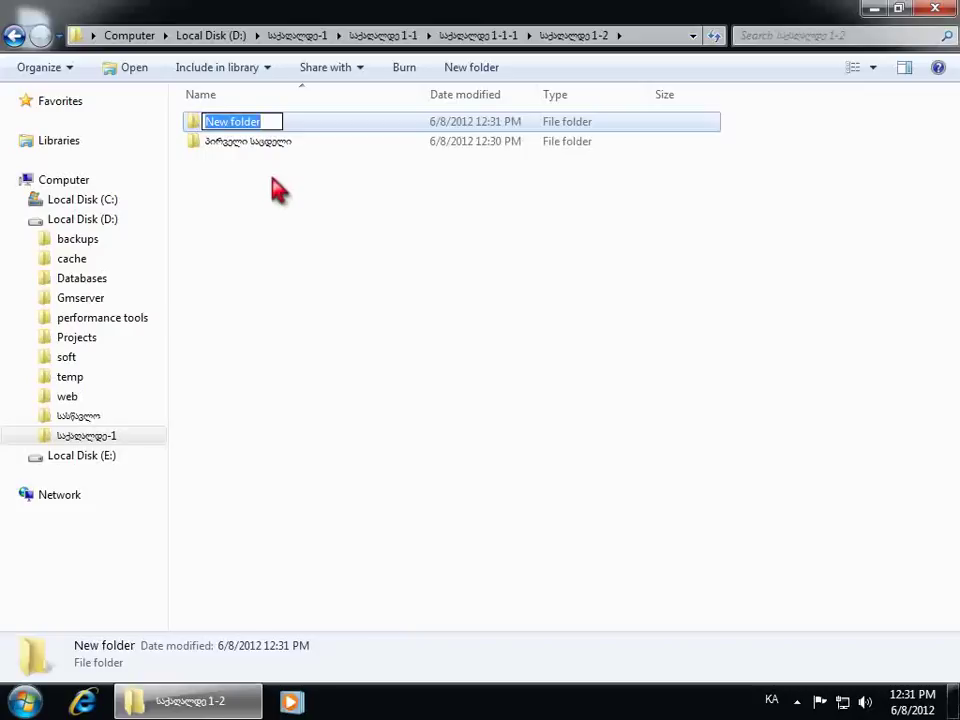
type("მეორე")
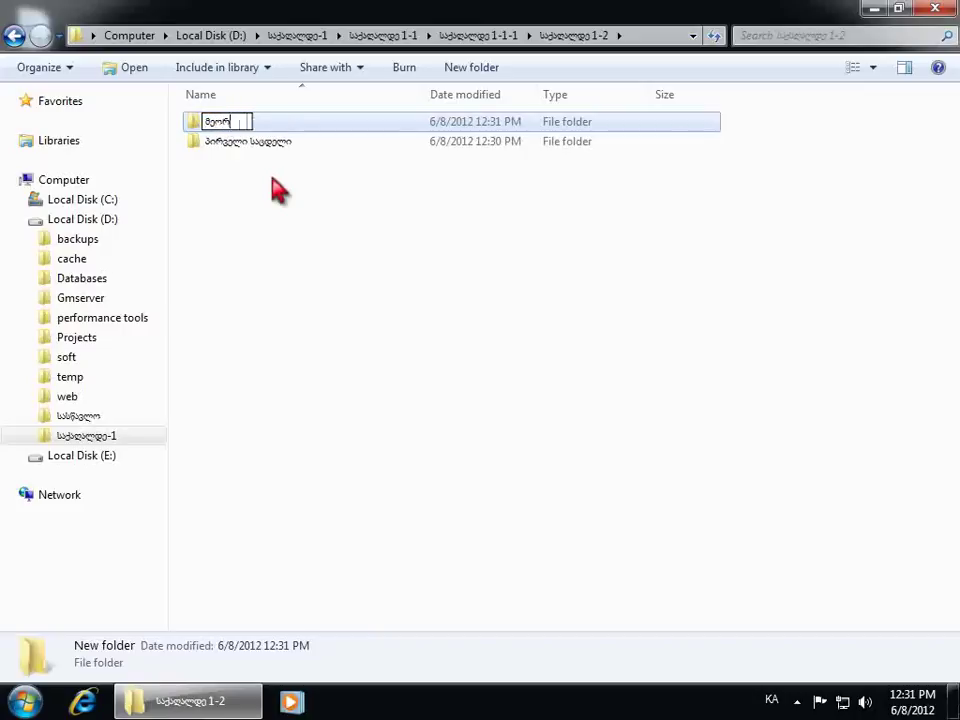
type(" საქაღალდ")
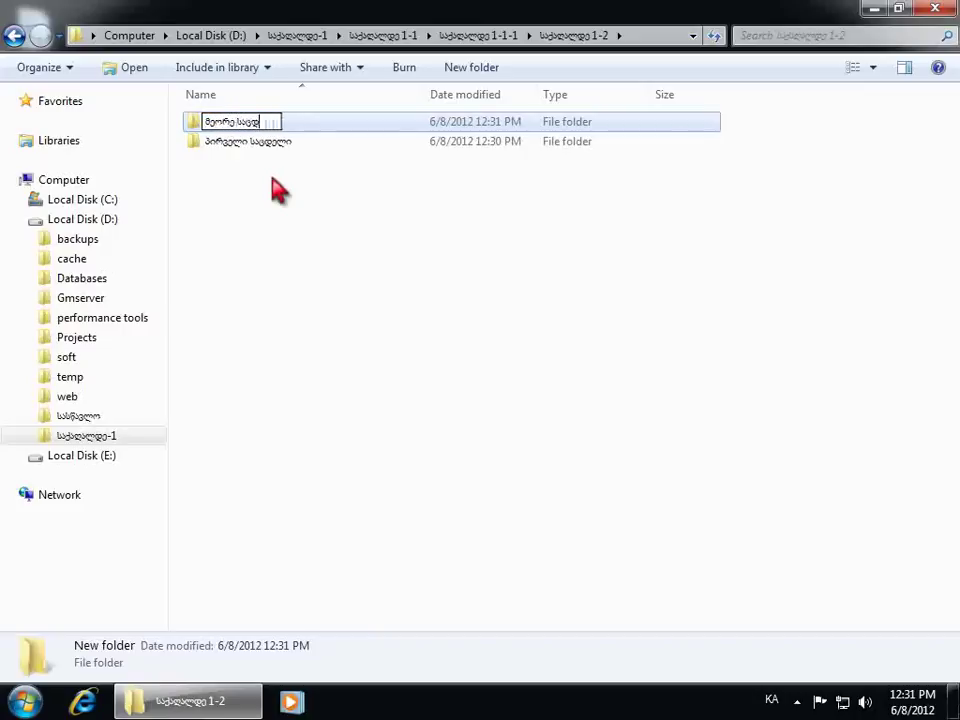
type("ე")
left_click(320, 225)
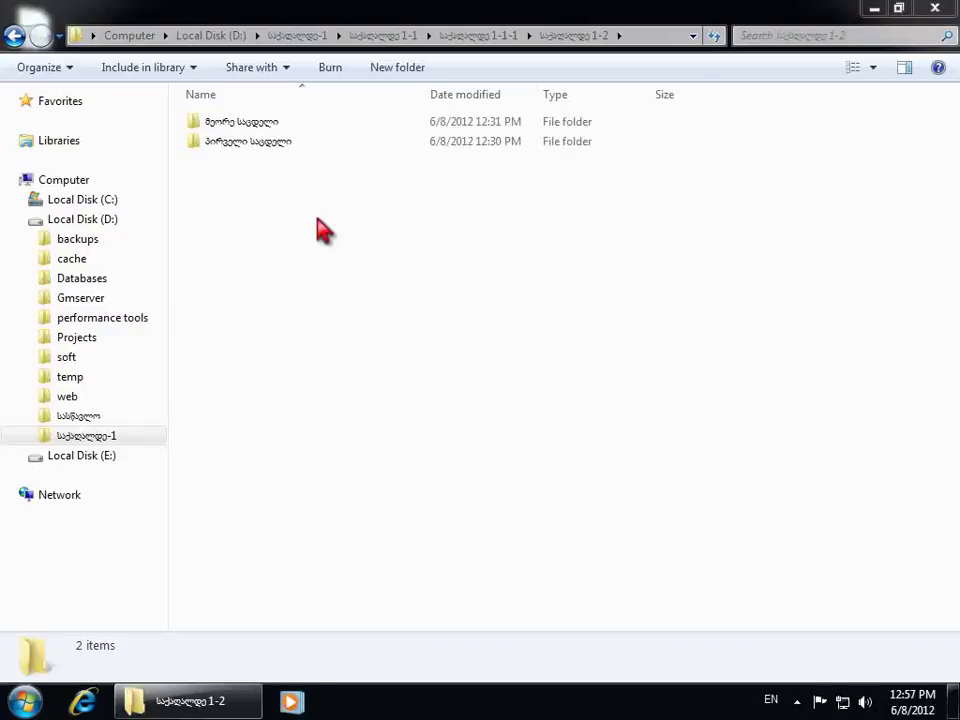
Create a new Microsoft Office Word document named ვორდის ფაილი.docx in the folder საქაღალდე 1-2
key("alt+shift")
right_click(319, 228)
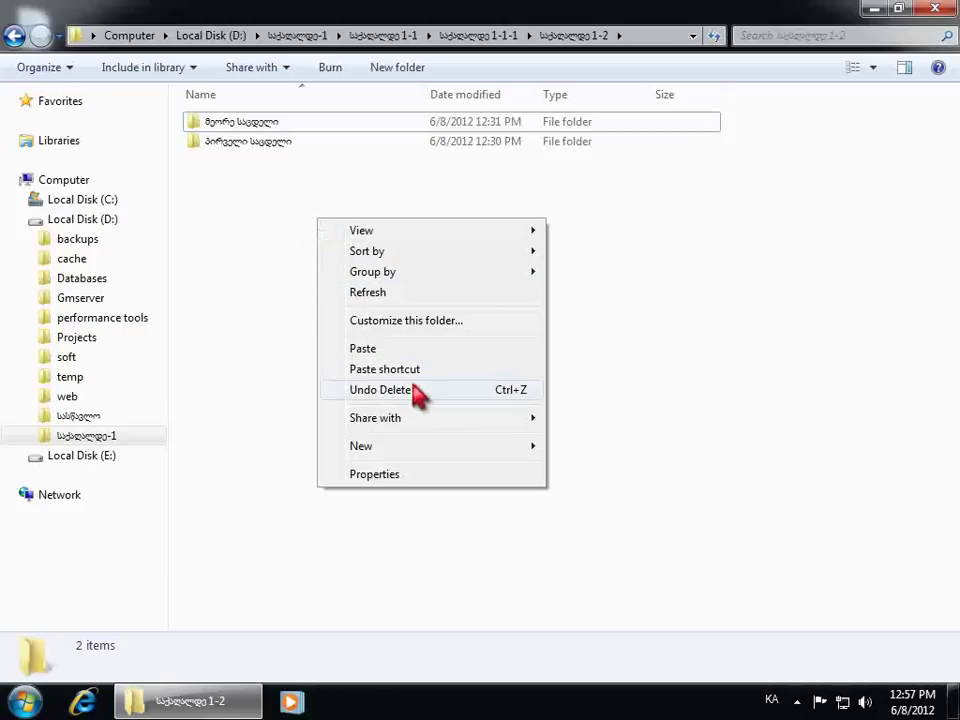
mouse_move(459, 440)
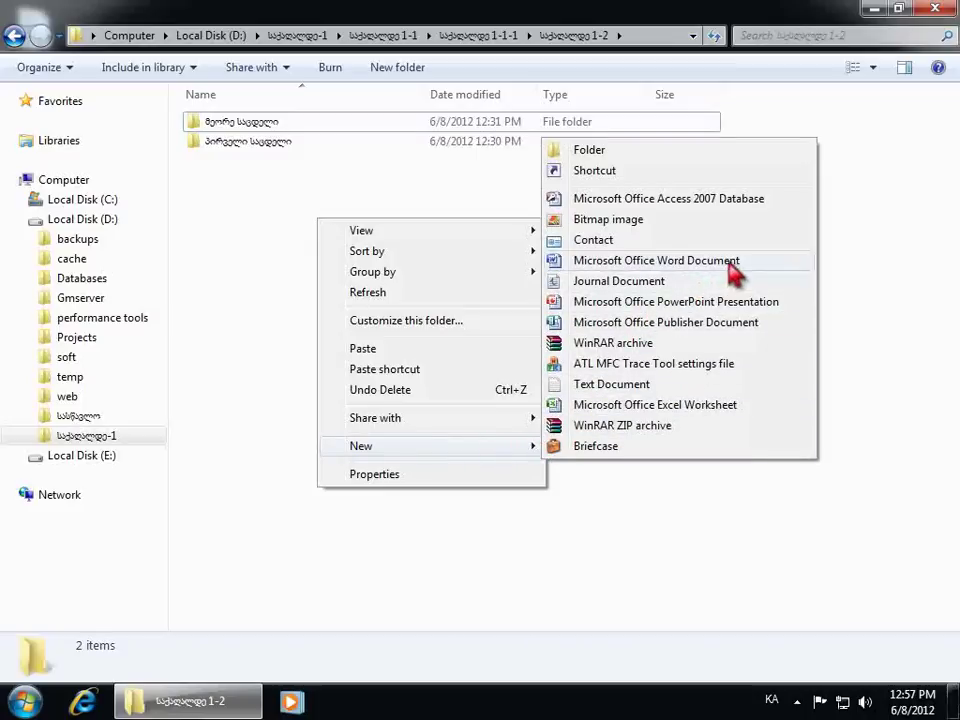
left_click(766, 268)
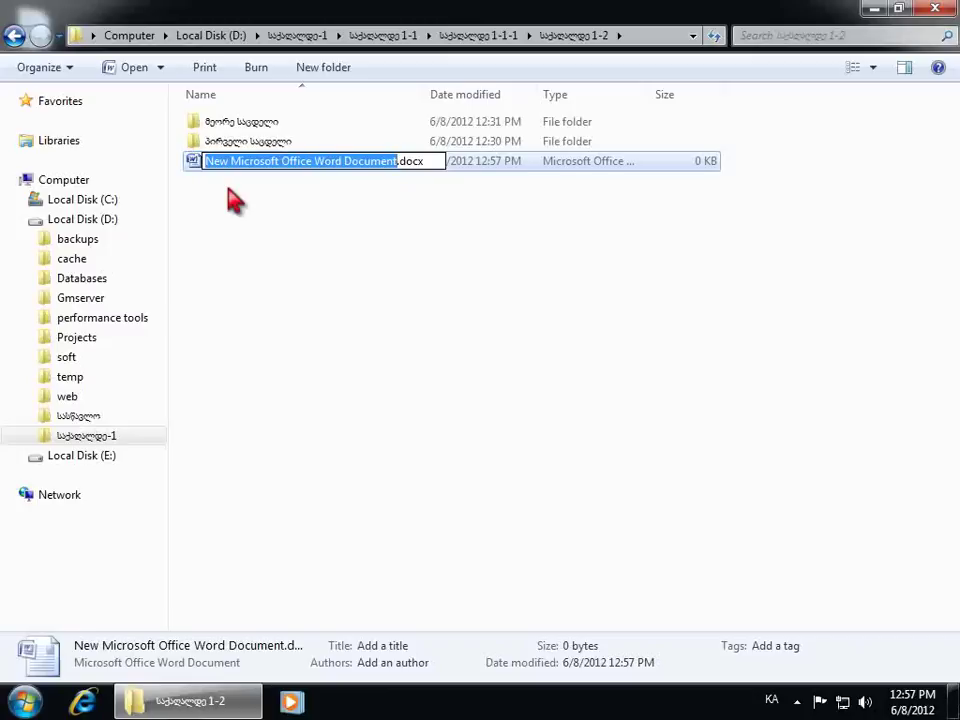
type("ვორდ")
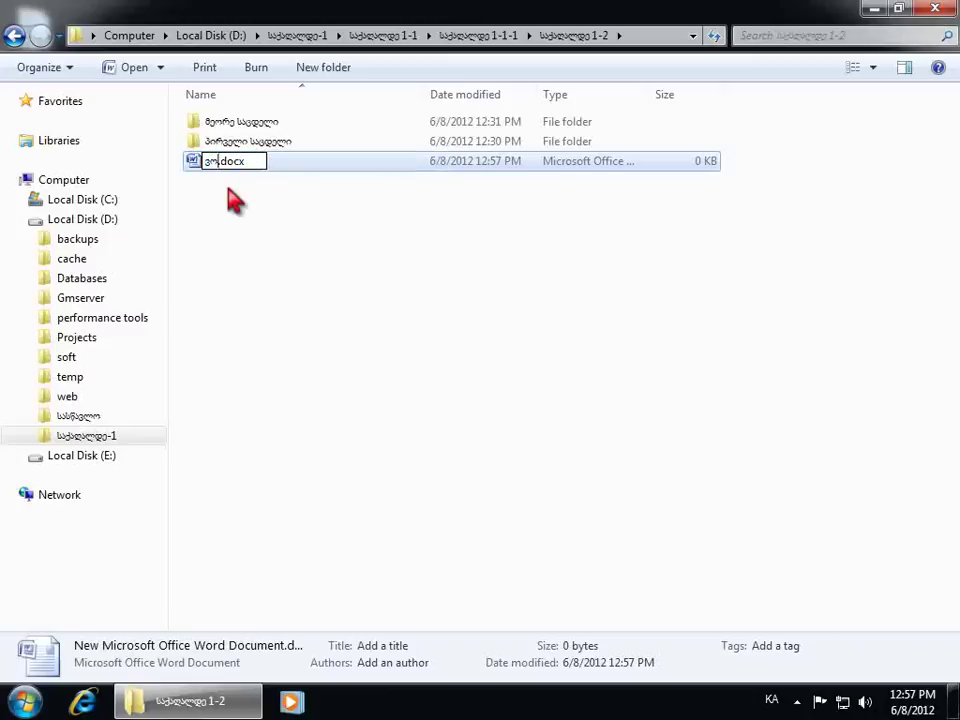
type("ის ")
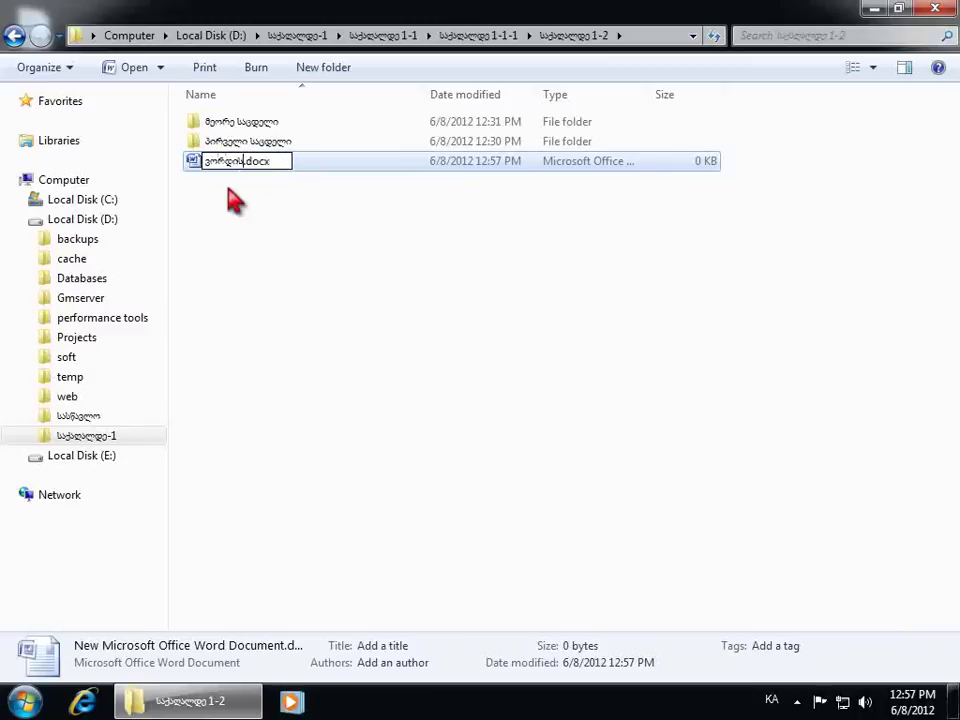
type("ფაილი")
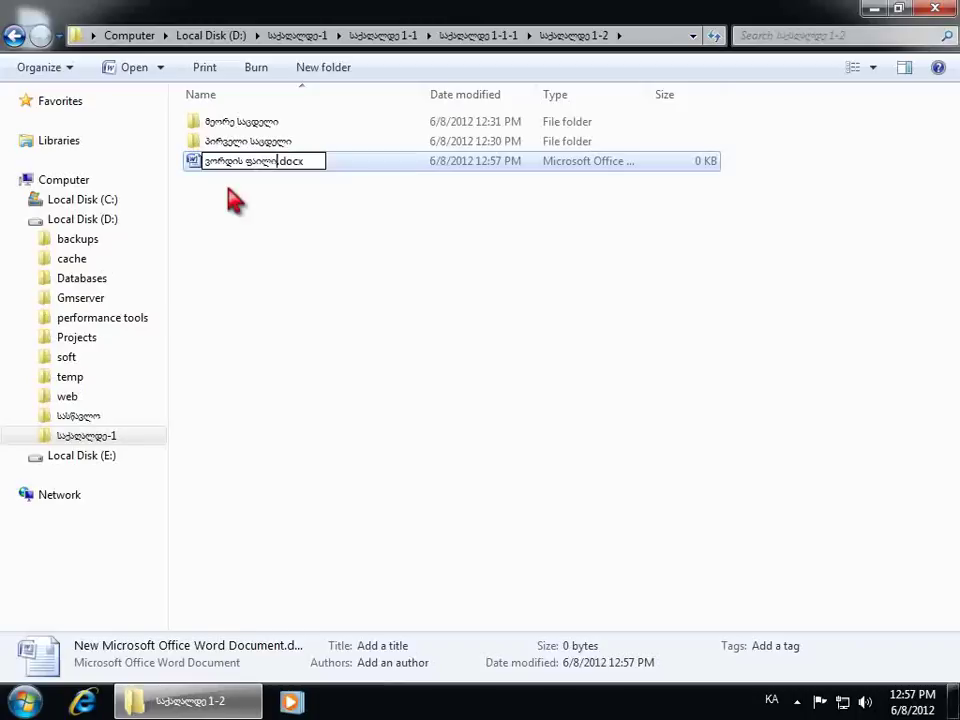
left_click(229, 192)
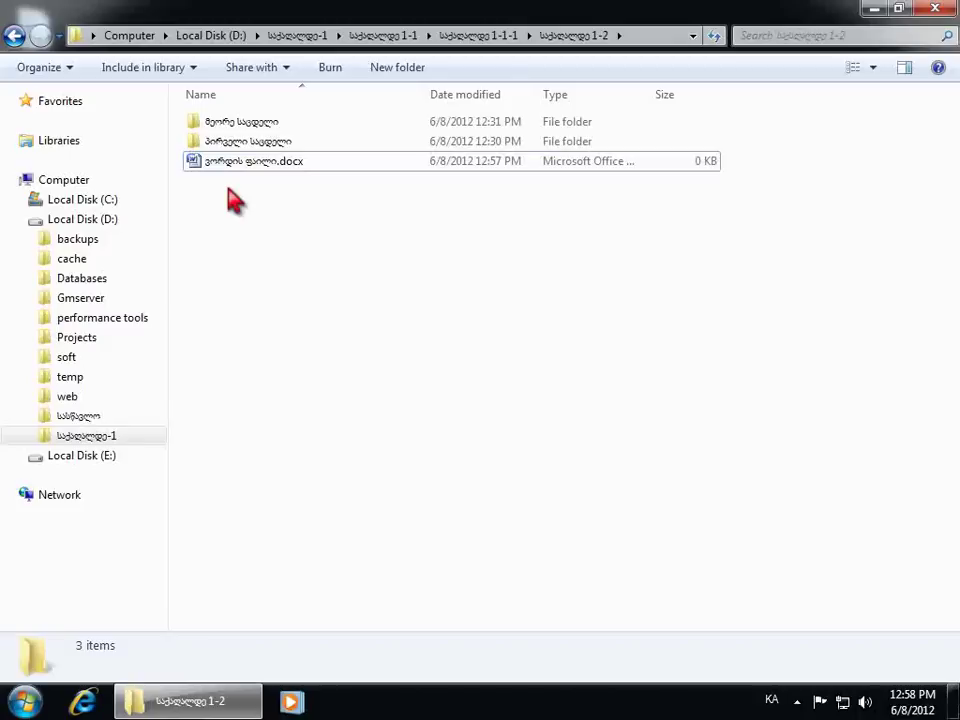
Create a new Microsoft Office Excel worksheet named იქსელის ფაილი.xlsx beside the Word document
right_click(314, 289)
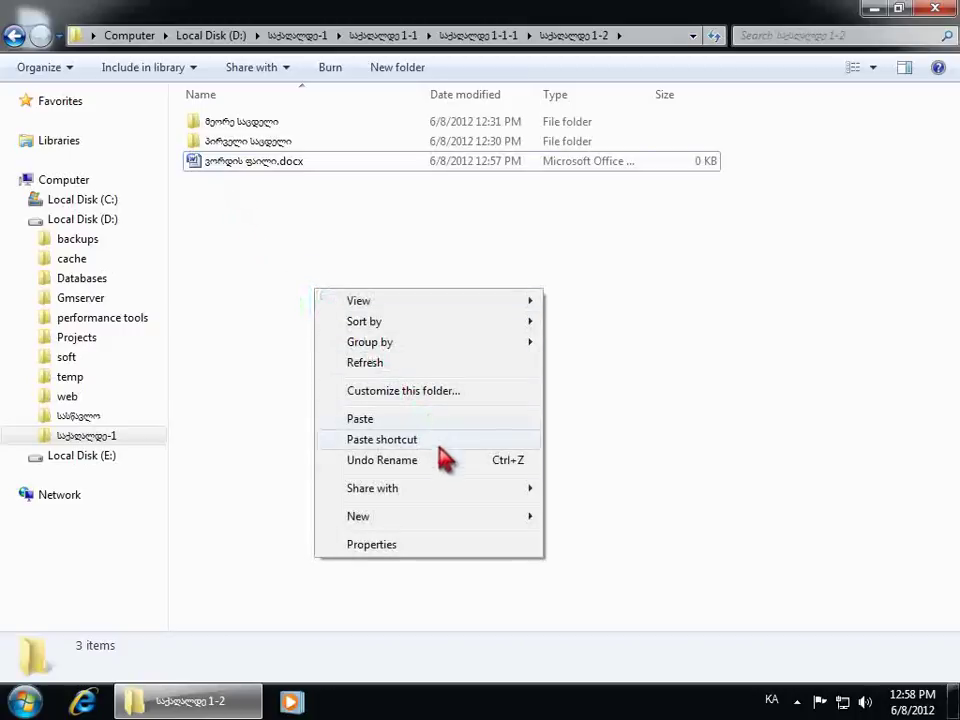
mouse_move(476, 522)
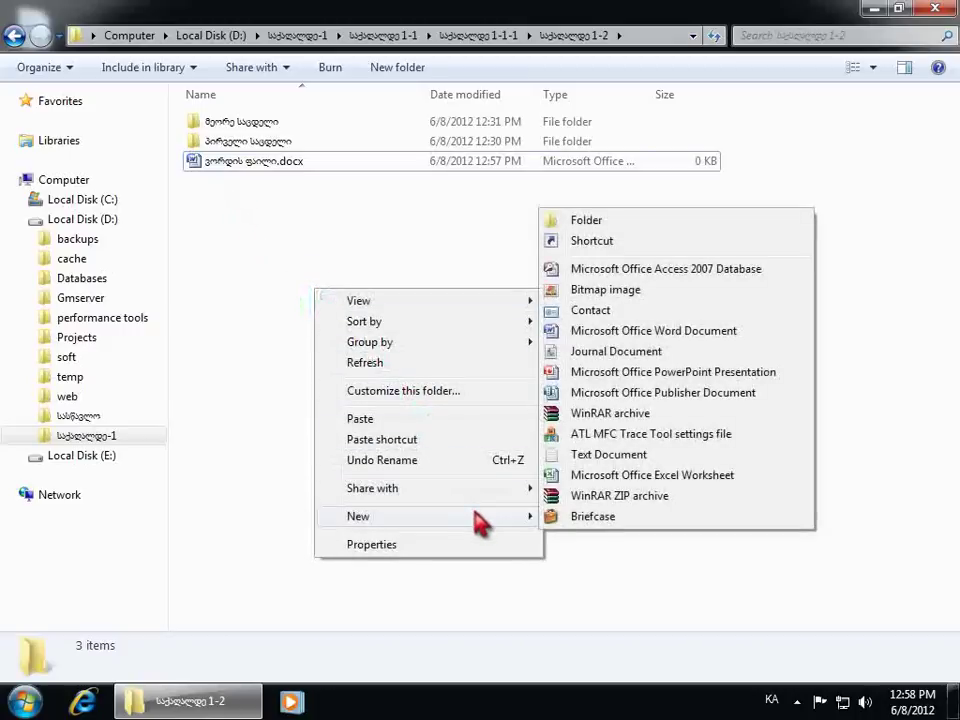
left_click(778, 490)
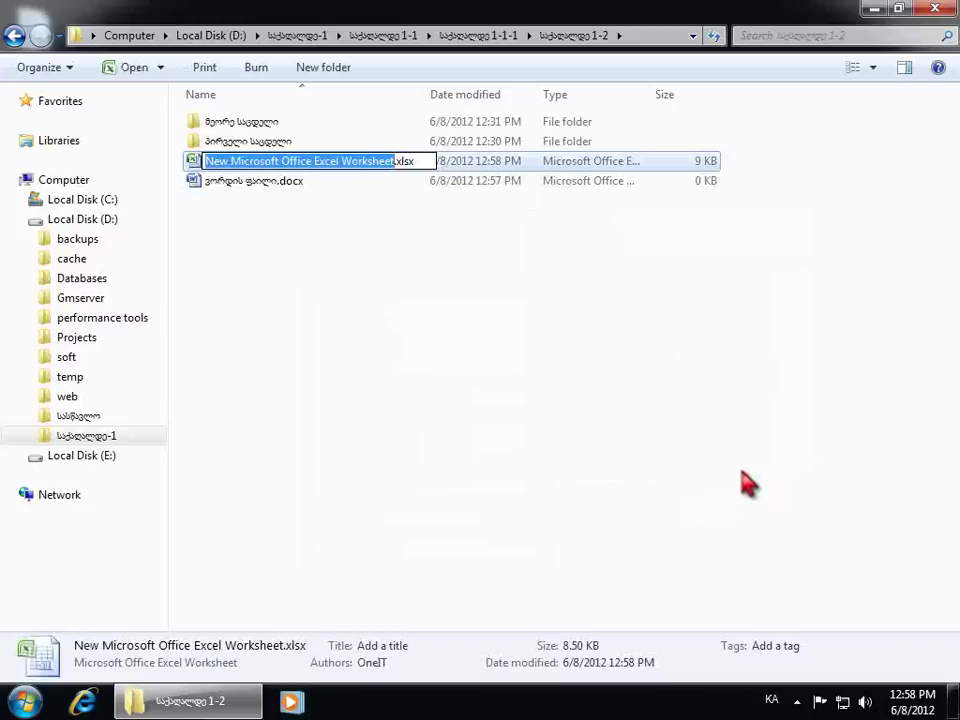
type("ექსე")
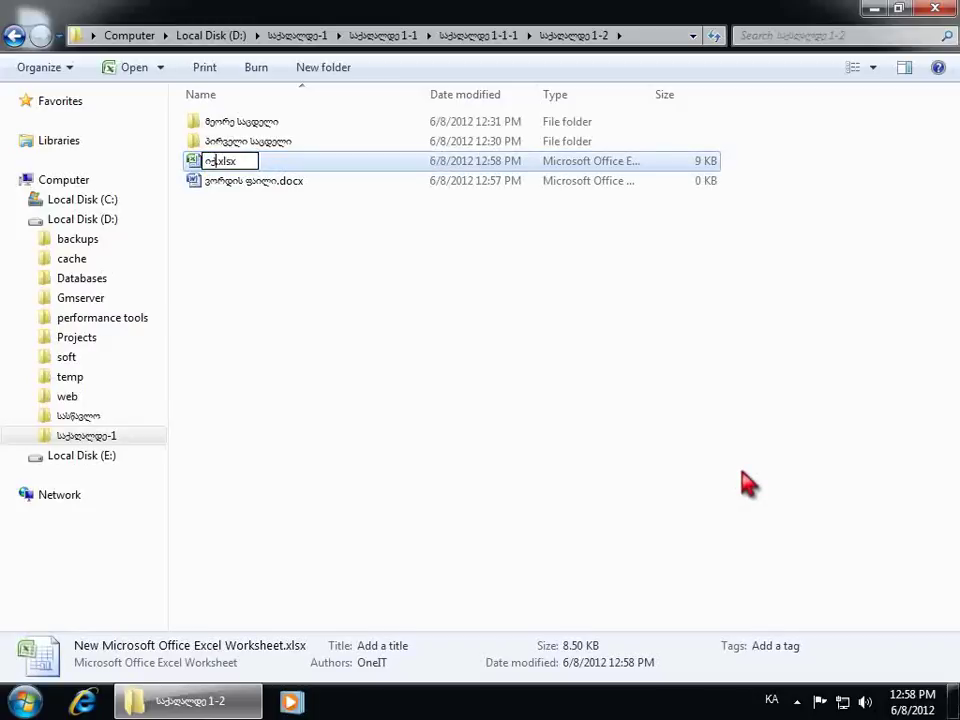
type("ლის ")
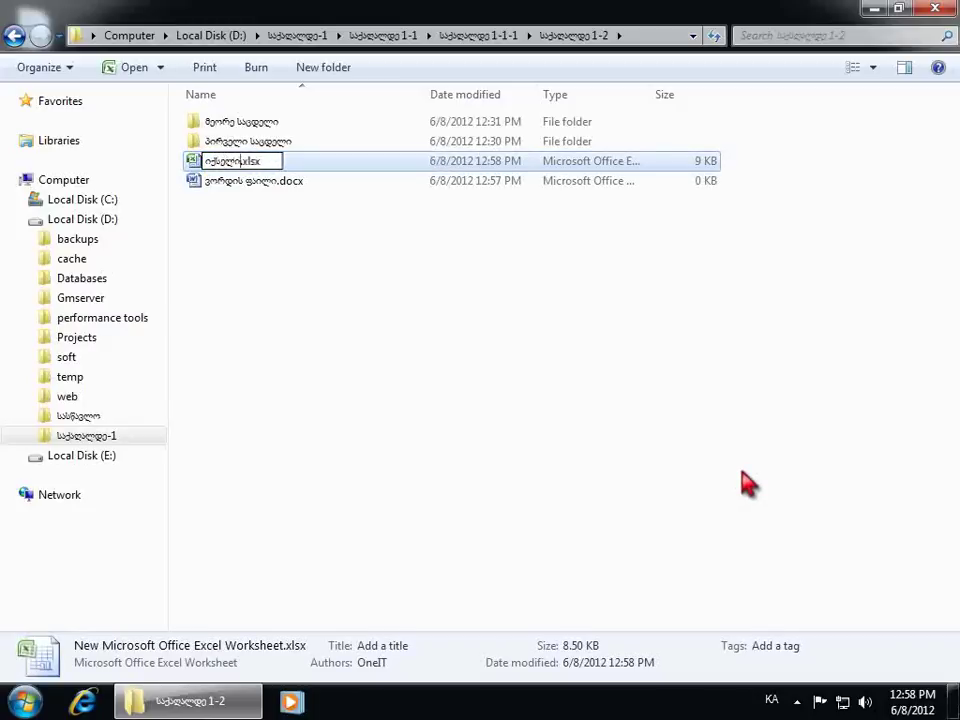
type("ფაილ")
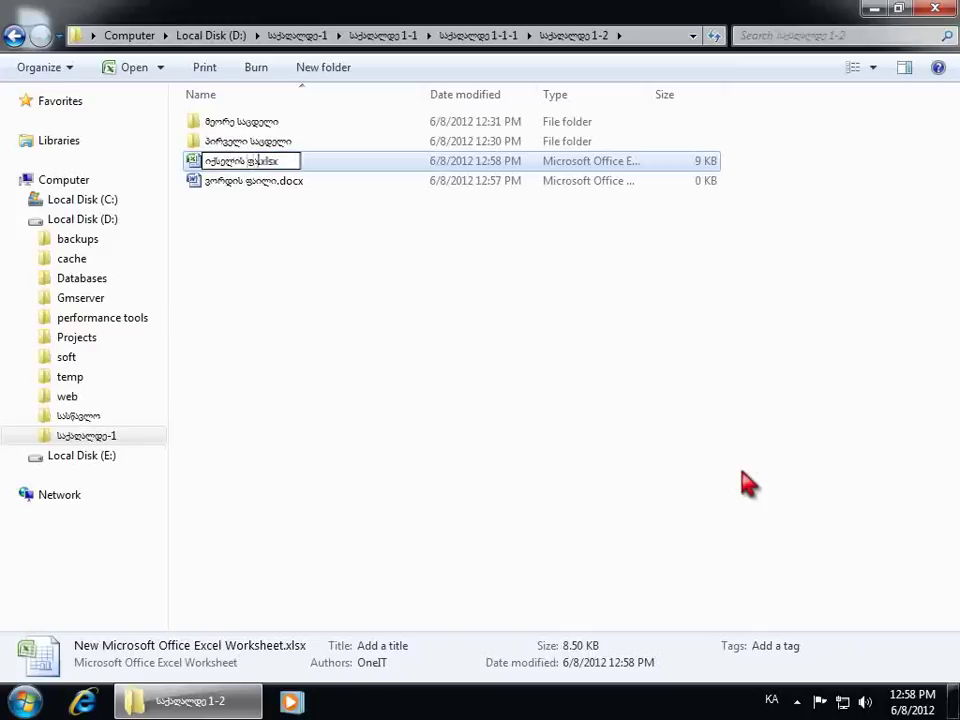
type("ი")
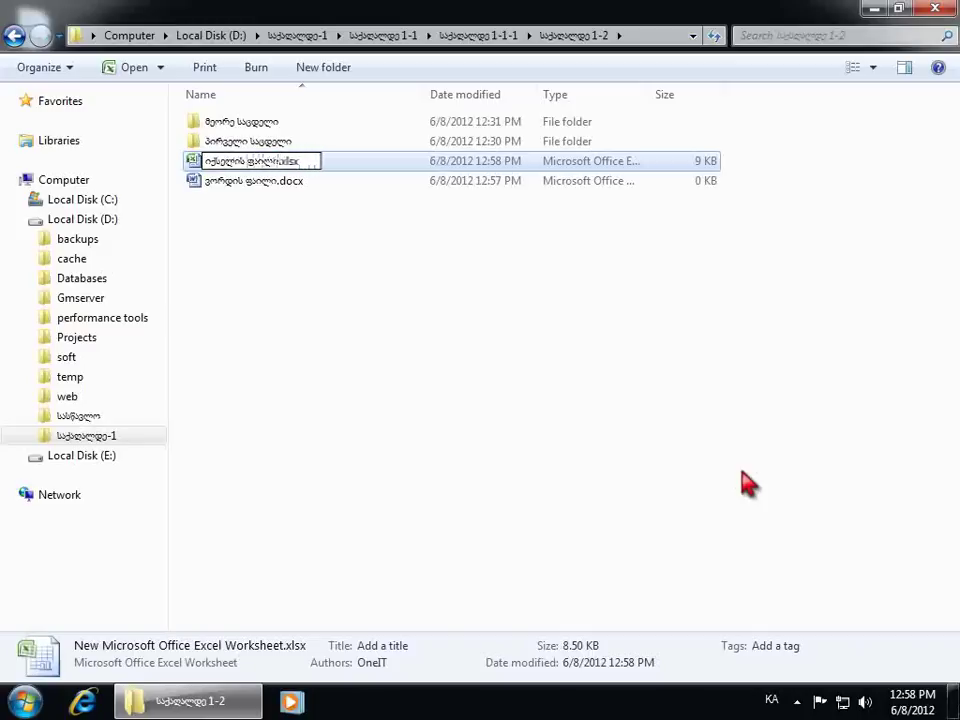
left_click(742, 474)
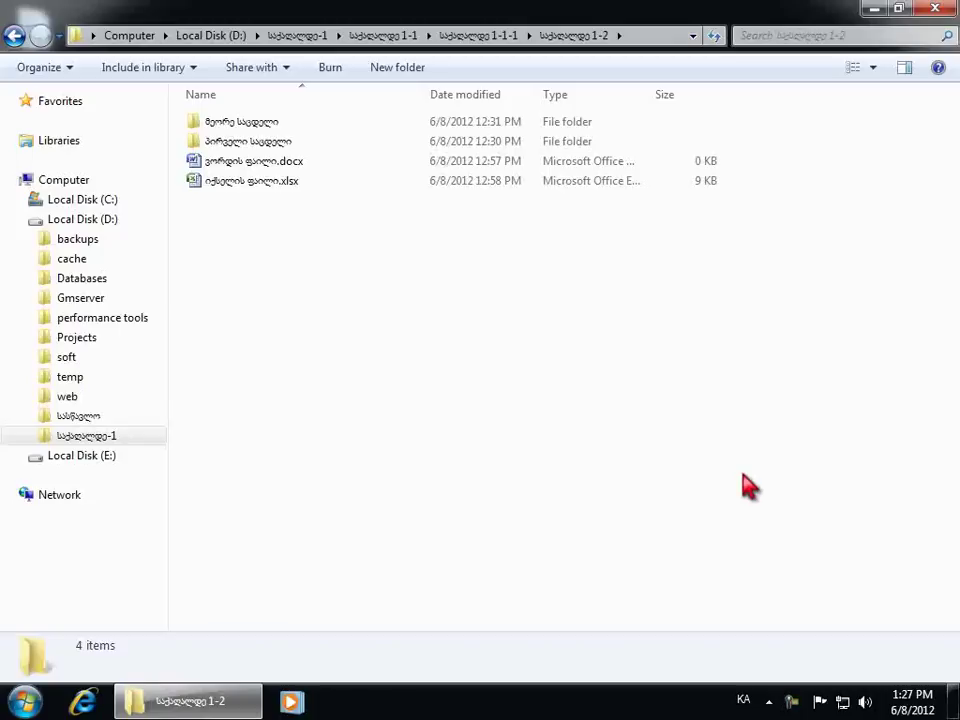
Return to the parent folder საქაღალდე 1-1-1 and select საქაღალდე 1-2 and არქივი.rar one at a time
key("alt+Left")
left_click(742, 475)
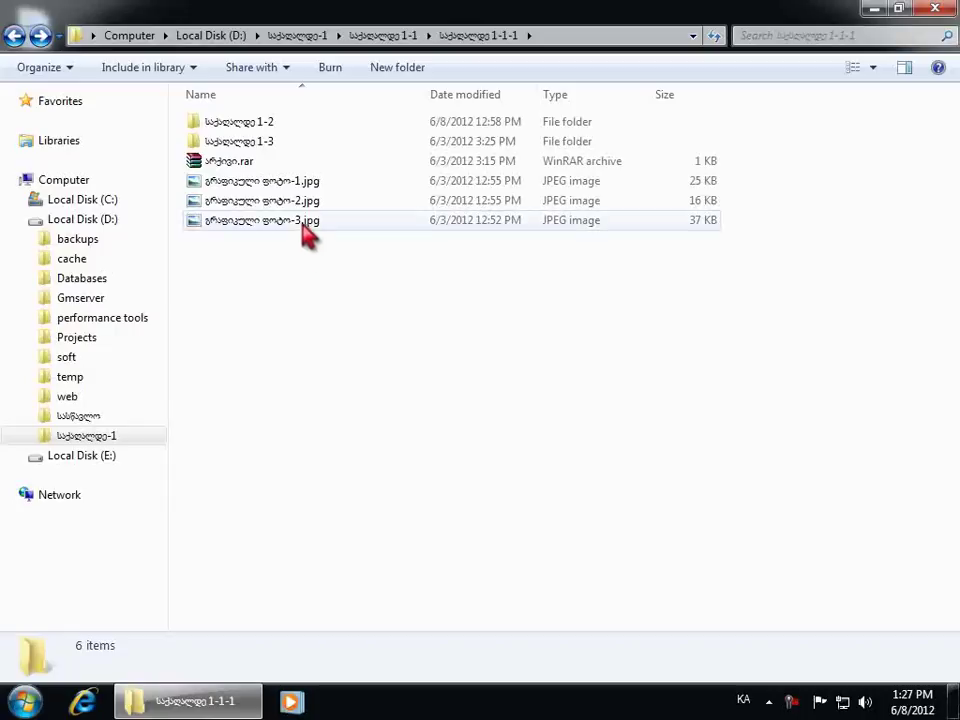
left_click(228, 123)
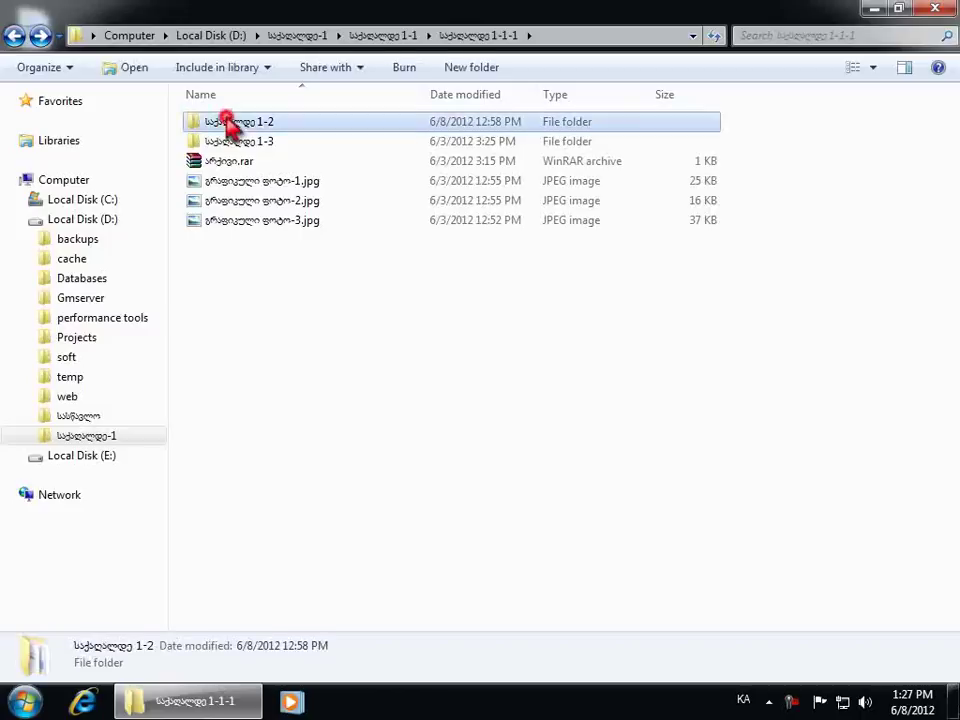
left_click(236, 164)
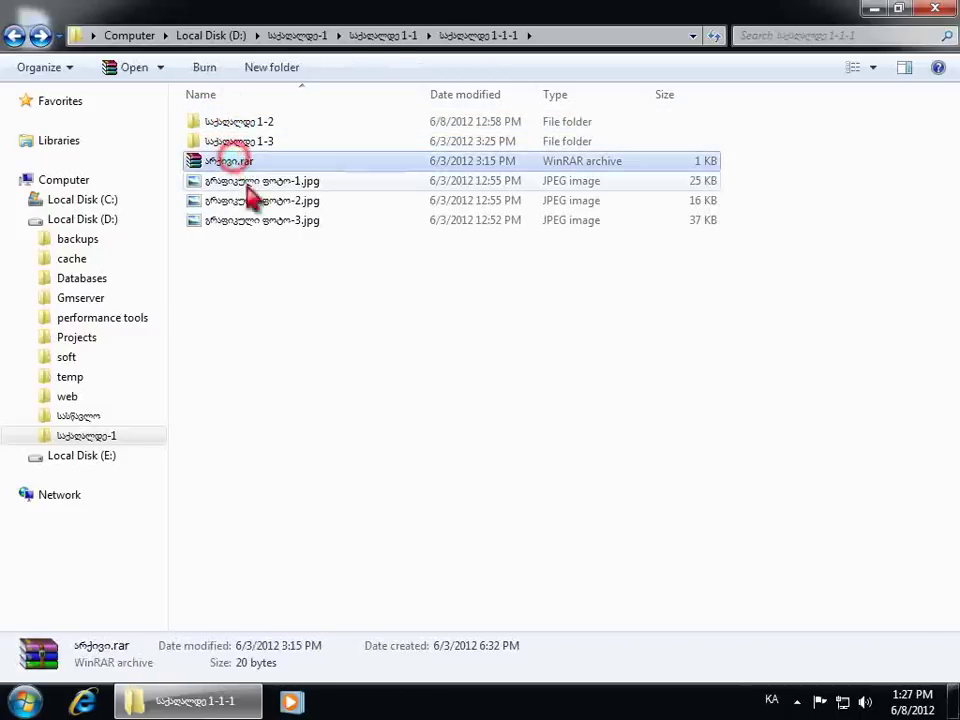
left_click(289, 281)
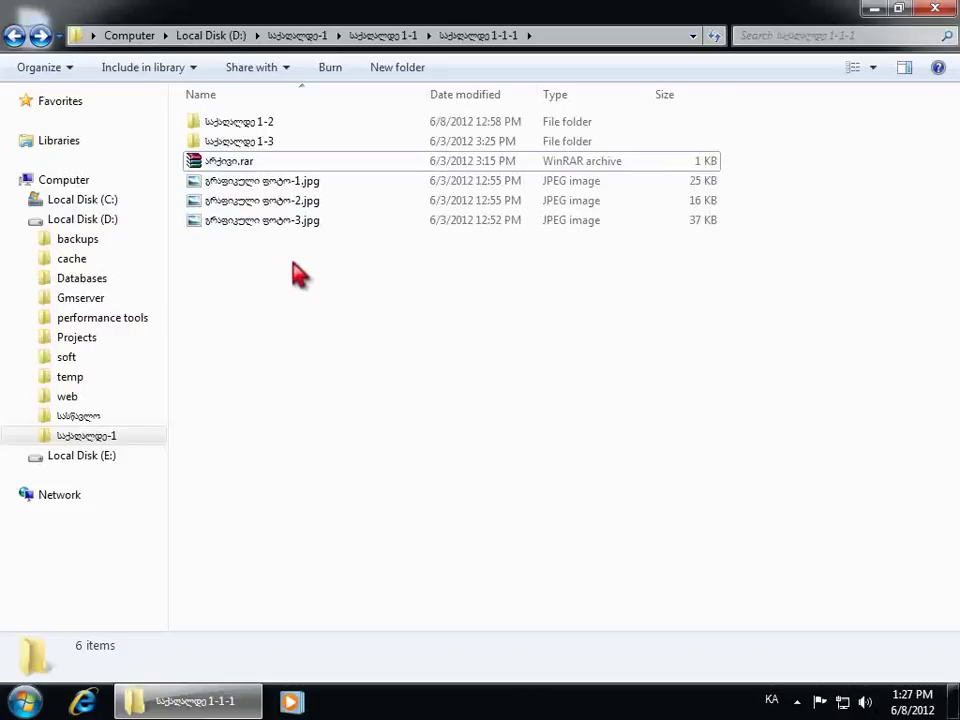
Select the non-adjacent items საქაღალდე 1-3, გრაფიკული ფოტო-1.jpg and გრაფიკული ფოტო-3.jpg together, and clear the selection
left_click(245, 143)
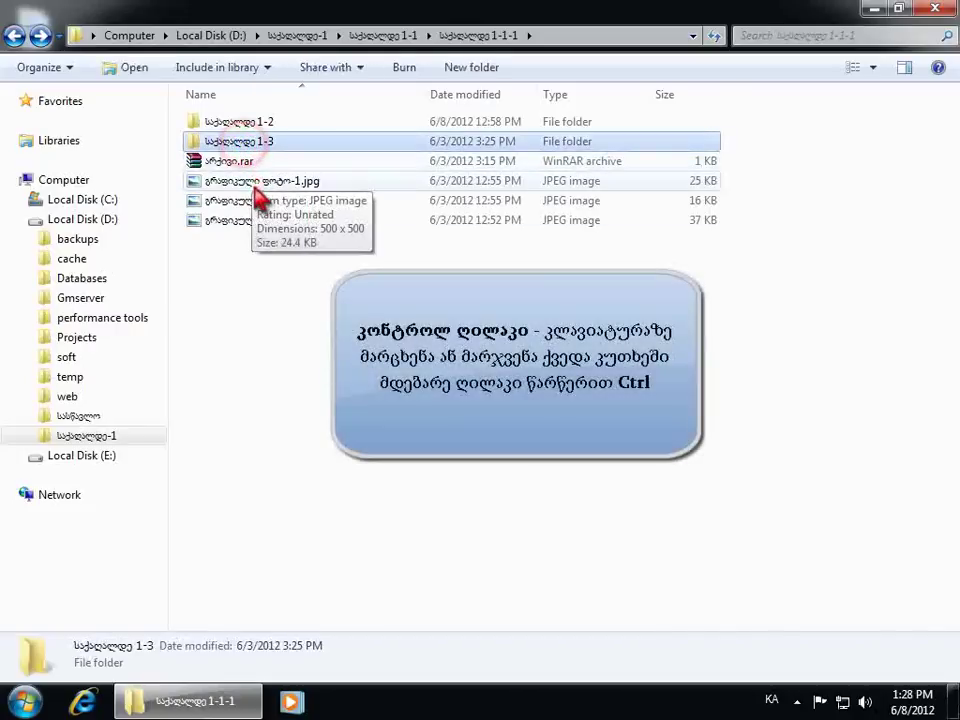
left_click(255, 182, "ctrl")
left_click(236, 221, "ctrl")
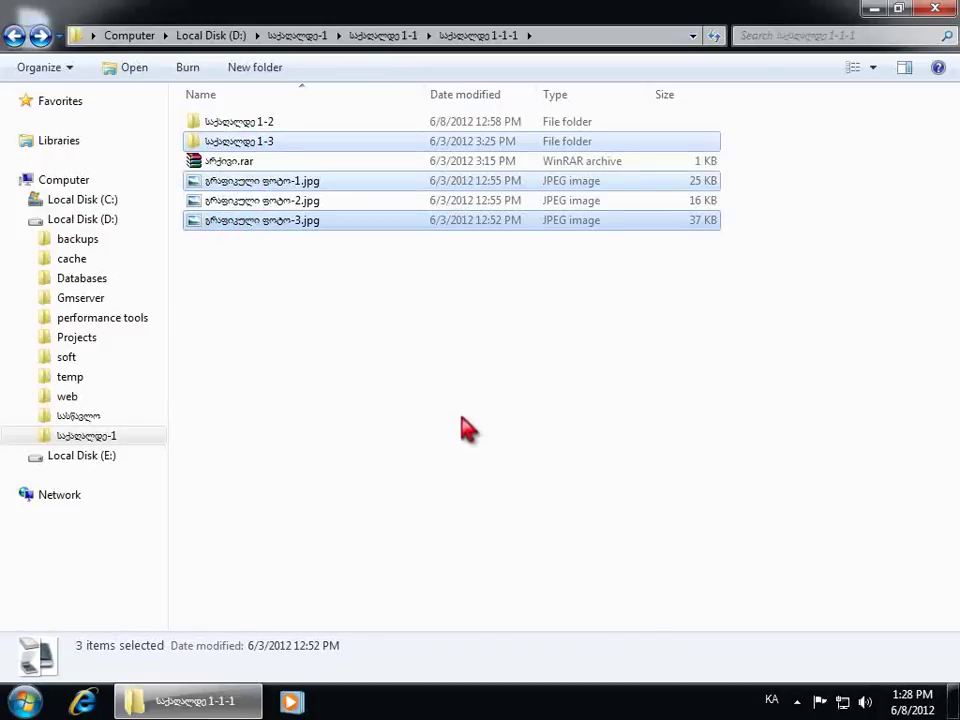
left_click(447, 402)
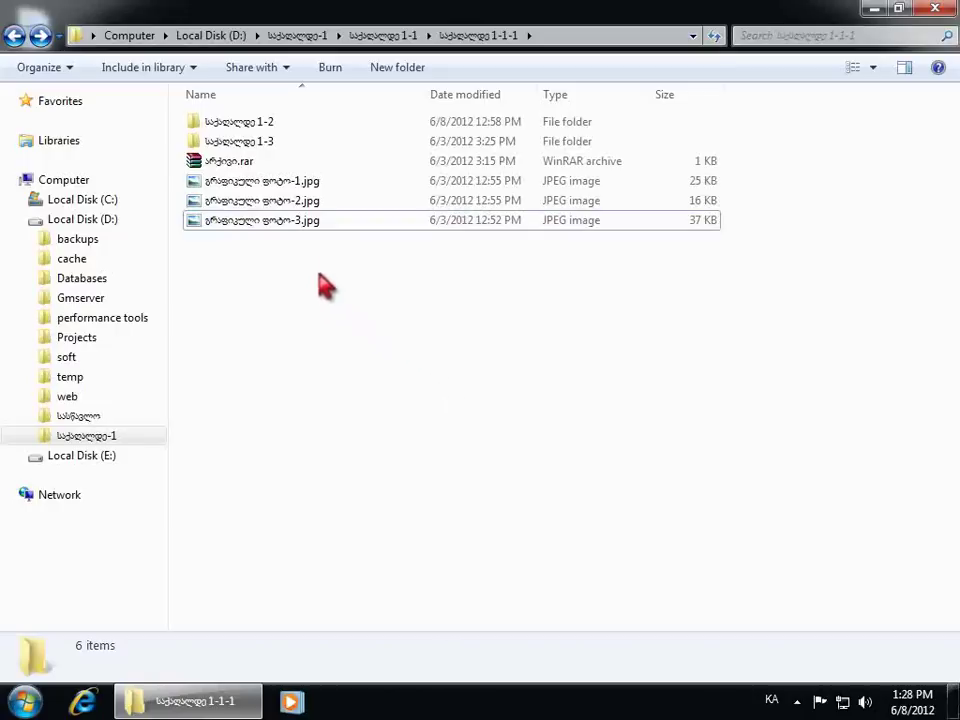
Select the adjacent items from საქაღალდე 1-3 through გრაფიკული ფოტო-2.jpg in two different ways, clearing the selection each time
left_click(254, 147)
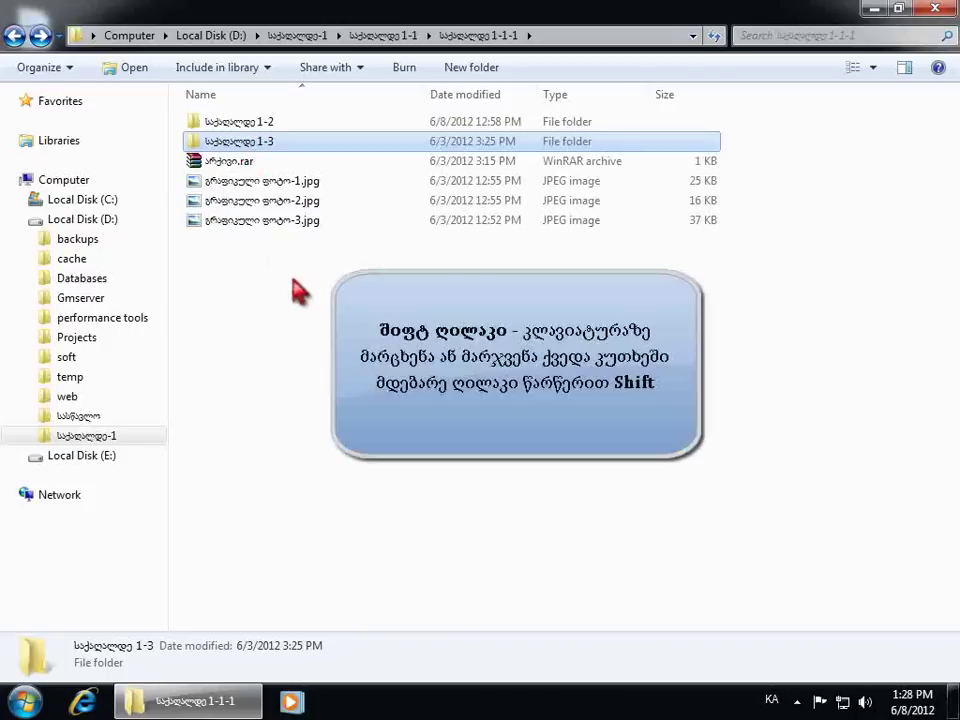
left_click(272, 200, "shift")
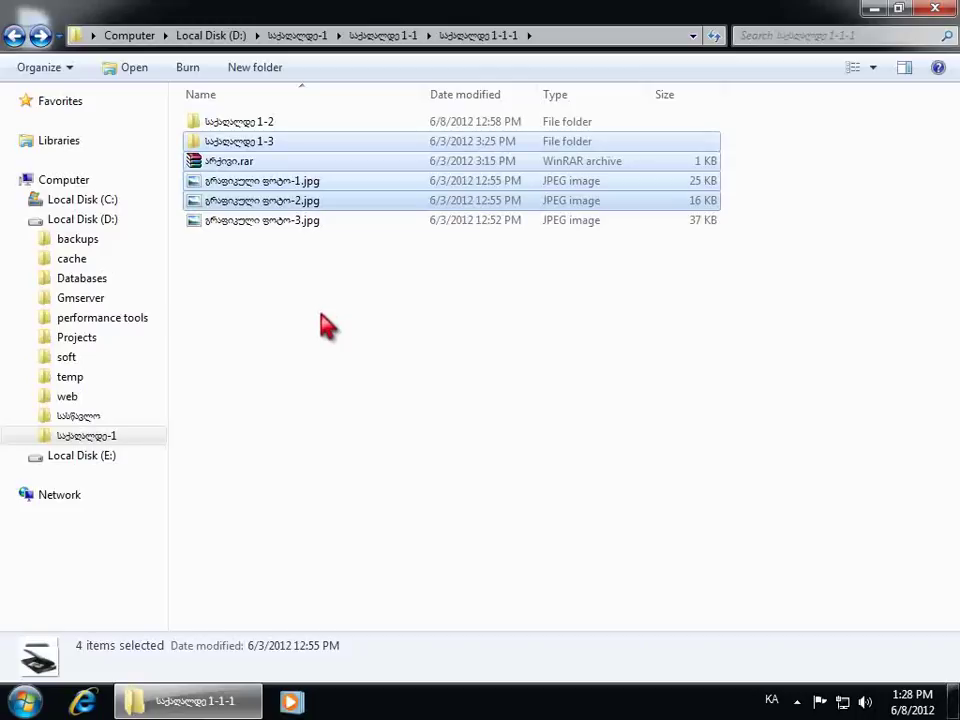
left_click(325, 325)
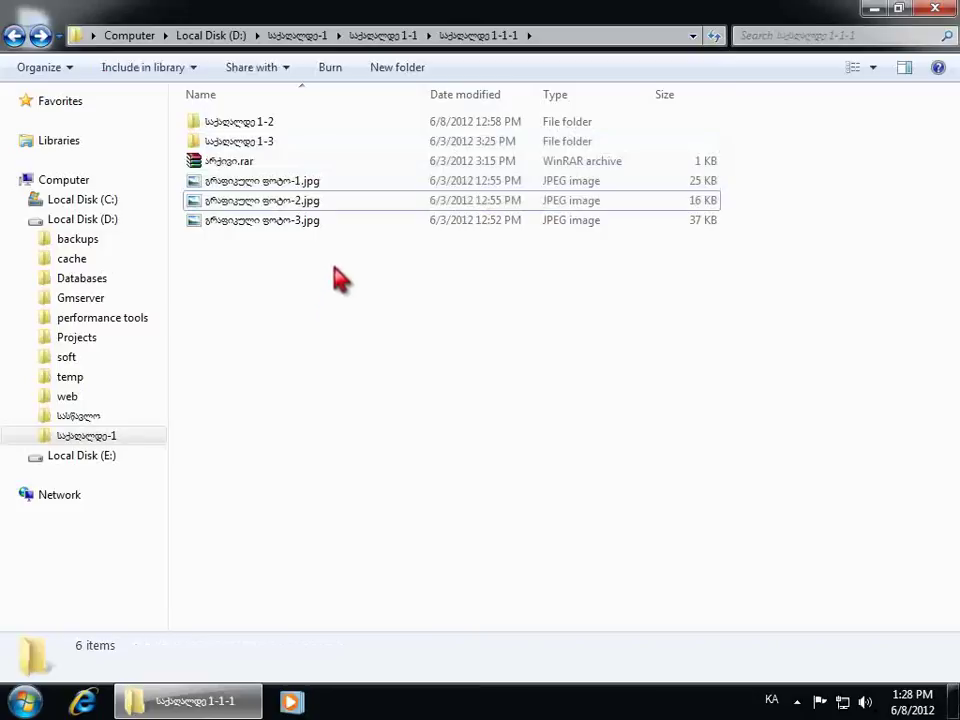
left_click_drag(380, 142, 221, 214)
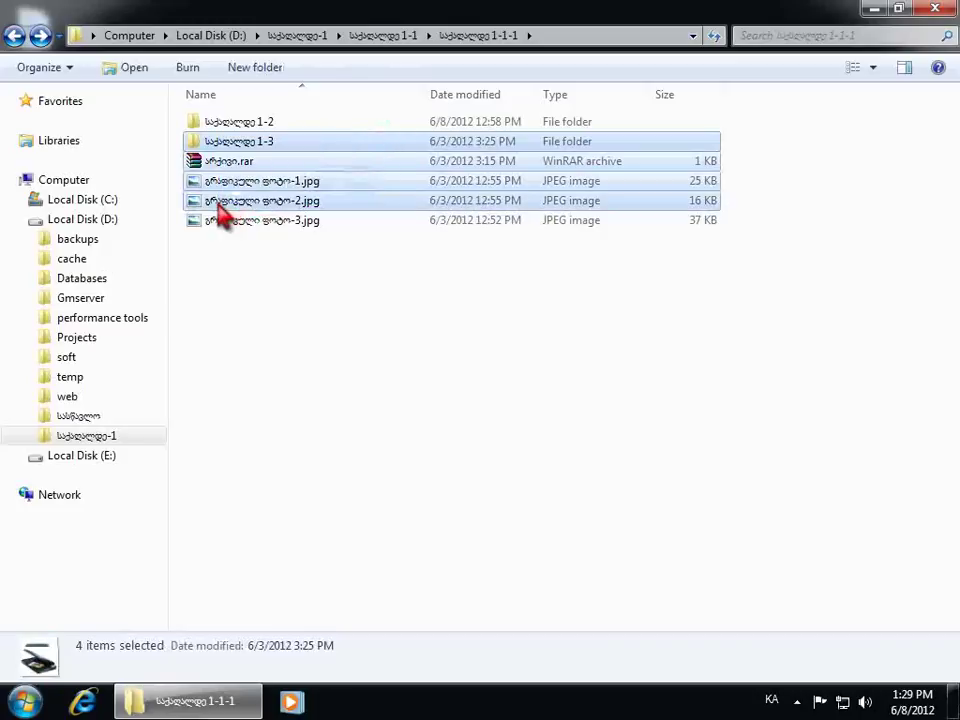
left_click(372, 335)
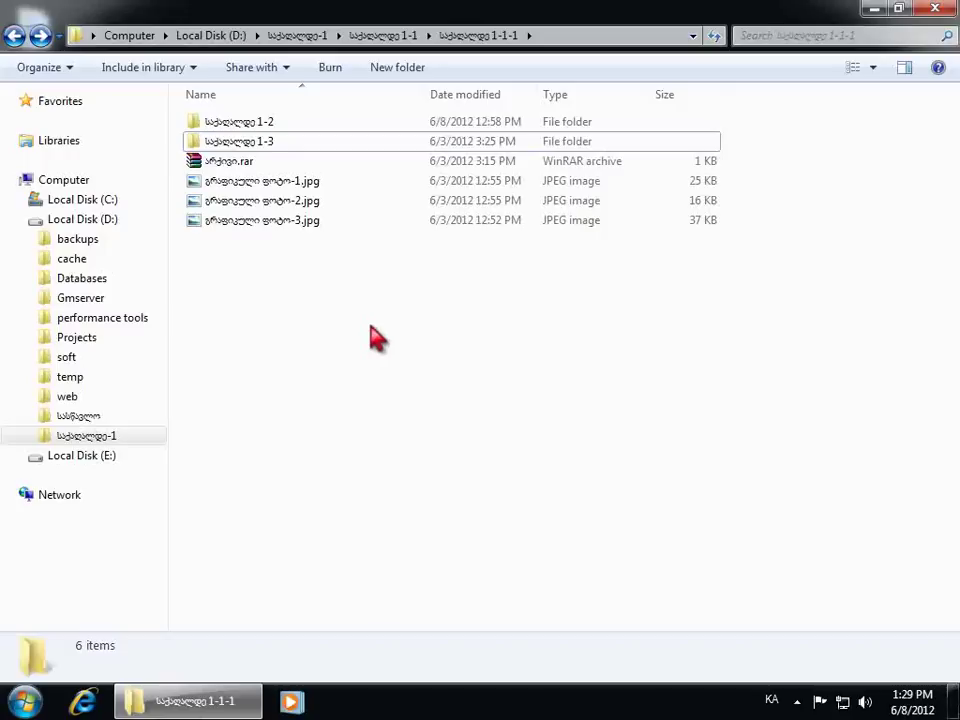
Select all items in the folder საქაღალდე 1-1-1, clear the selection, and select them all again using another method
key("ctrl+a")
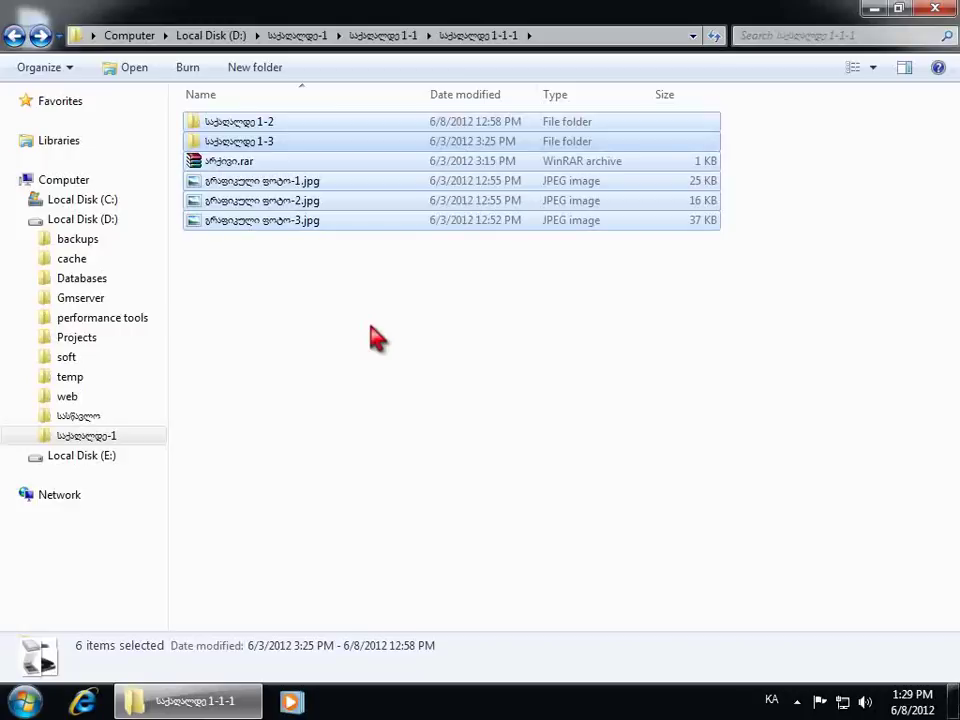
left_click(376, 338)
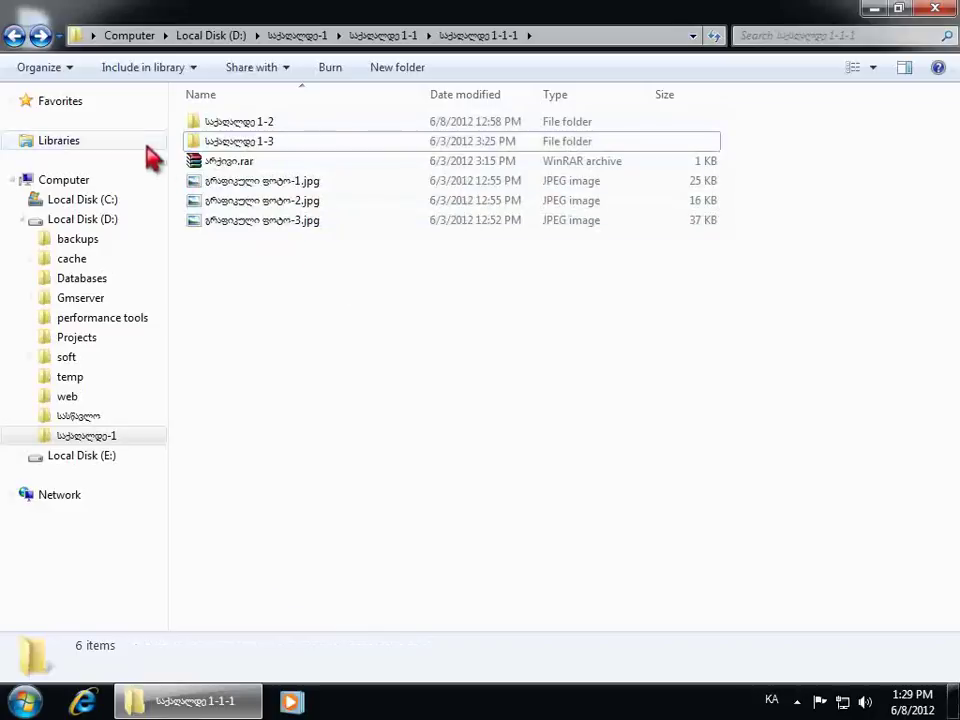
left_click(66, 72)
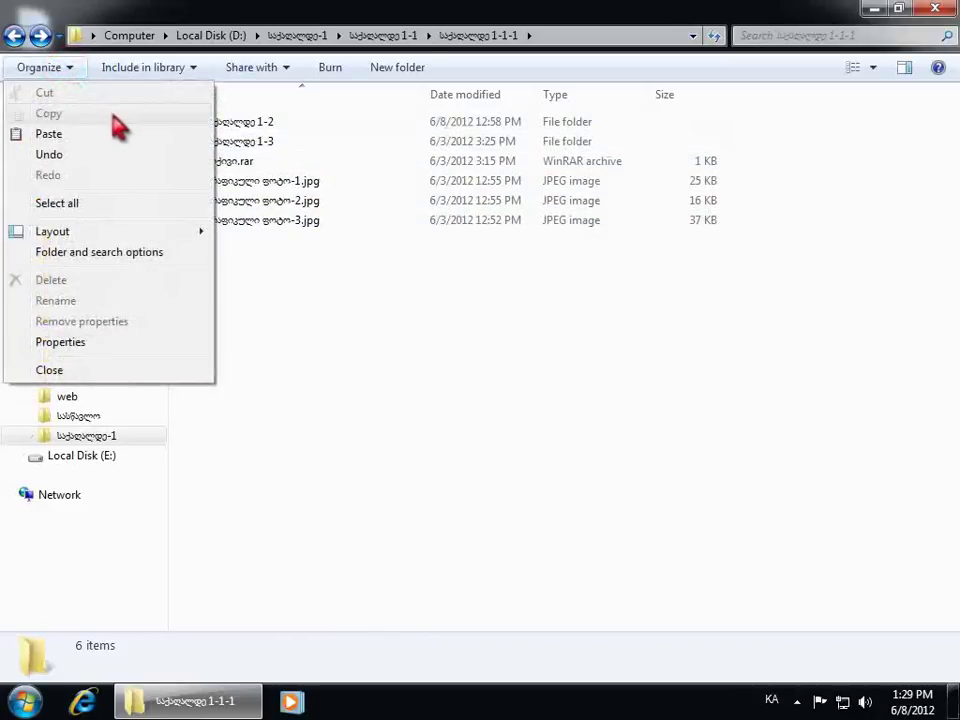
left_click(158, 204)
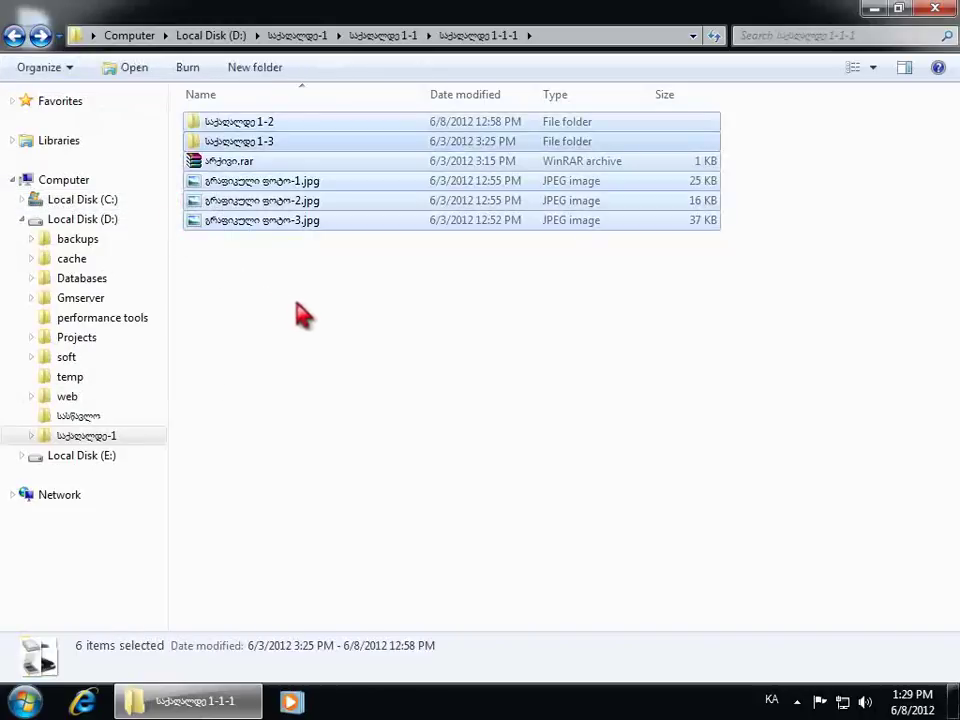
Select არქივი.rar and the folder საქაღალდე 1-2 together and move them into the folder საქაღალდე 1-3
left_click(369, 334)
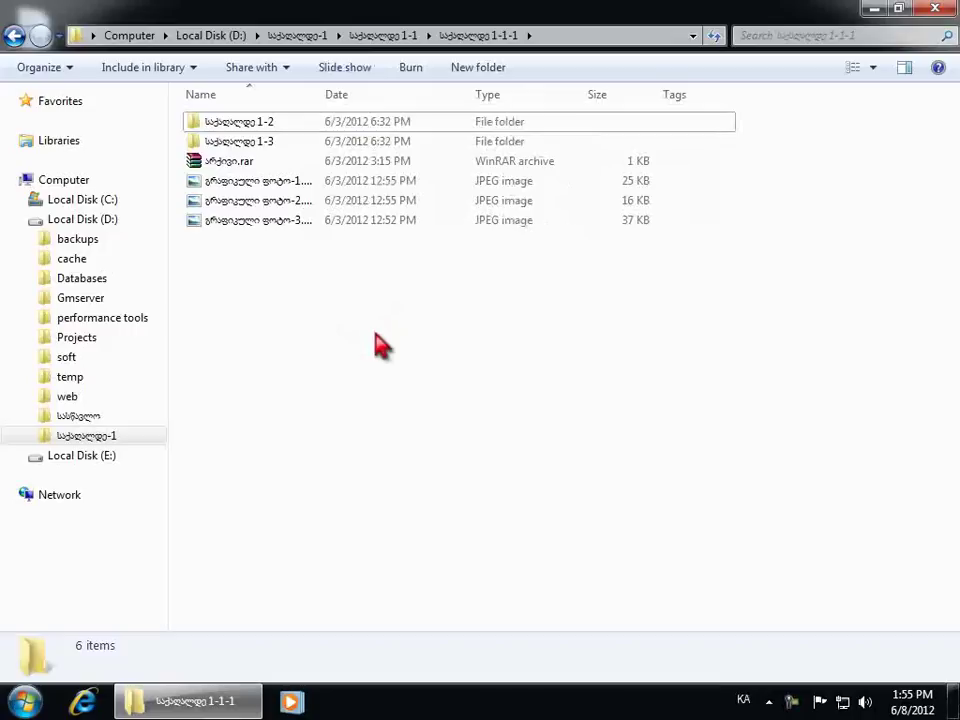
left_click(226, 172)
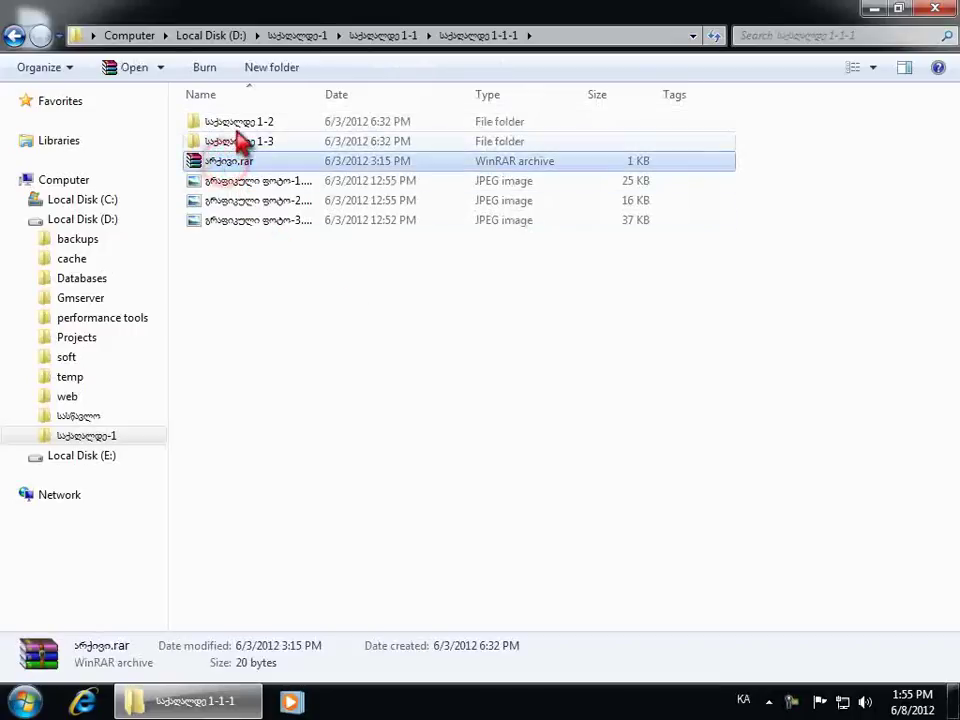
left_click(237, 121, "ctrl")
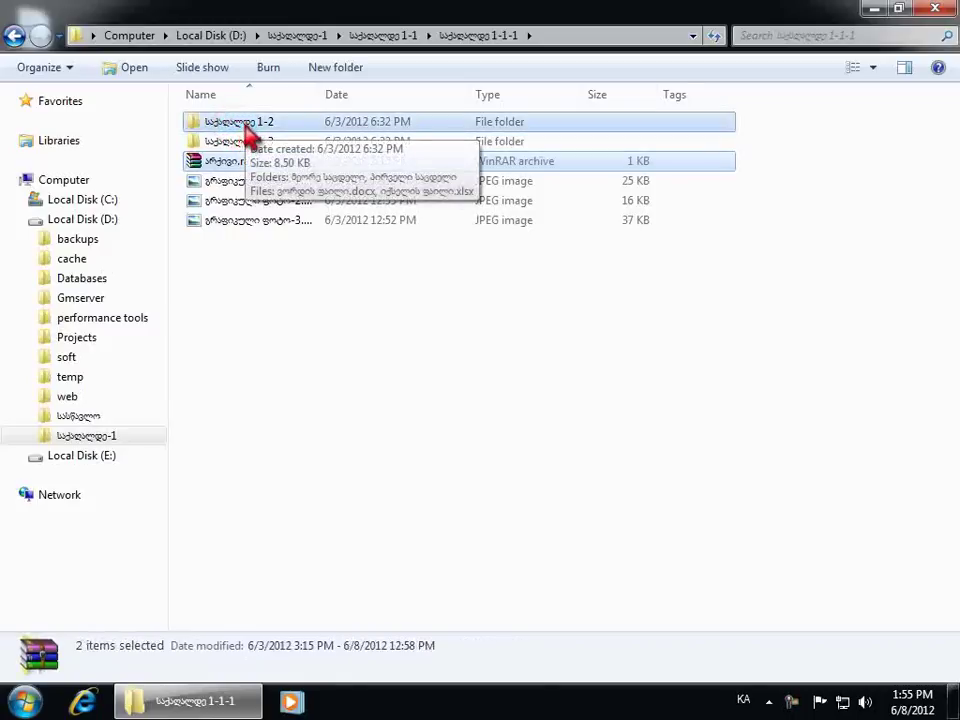
left_click_drag(240, 123, 236, 126)
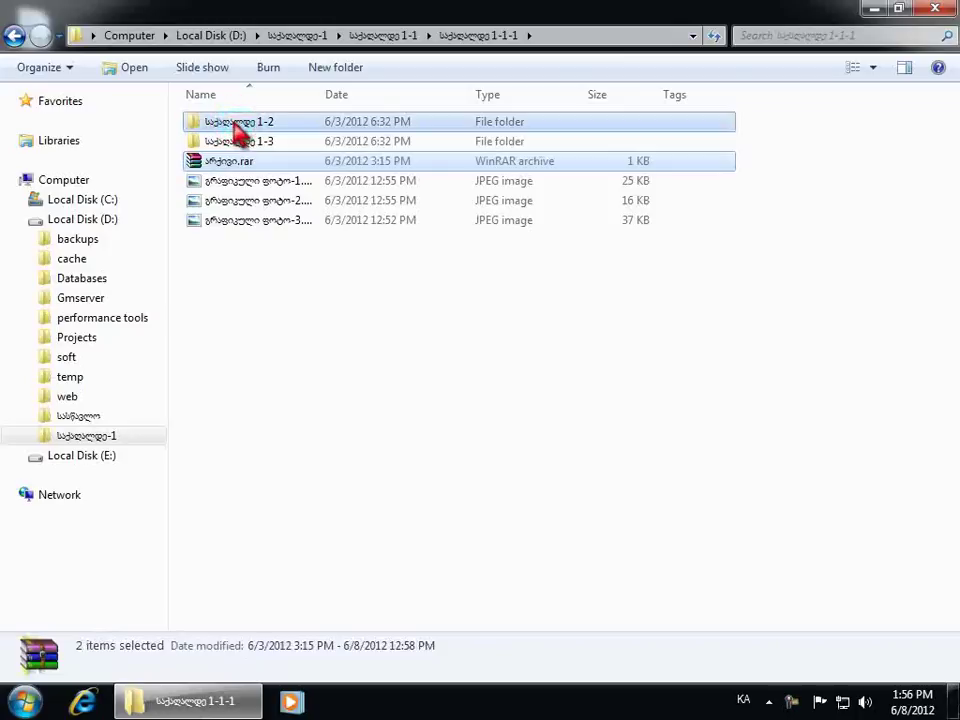
mouse_move(236, 126)
left_mouse_down()
mouse_move(250, 112)
mouse_move(297, 152)
mouse_move(333, 213)
mouse_move(358, 298)
mouse_move(331, 344)
mouse_move(245, 314)
mouse_move(211, 209)
mouse_move(214, 158)
mouse_move(229, 148)
left_mouse_up()
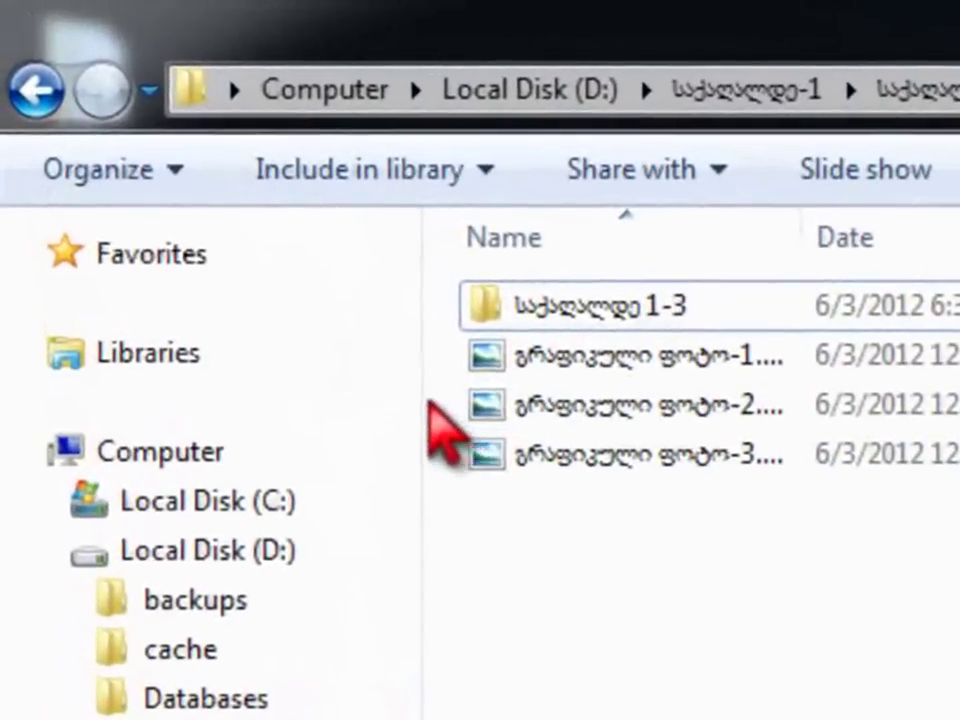
Undo the move of საქაღალდე 1-2 and არქივი.rar, and clear the selection
left_click(180, 172)
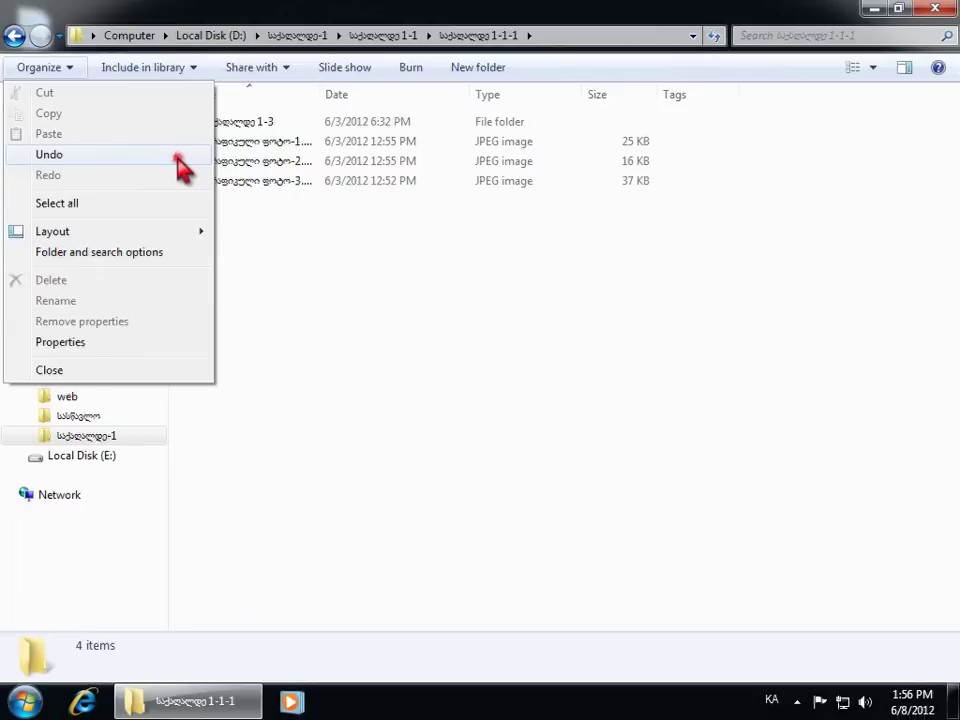
left_click(178, 156)
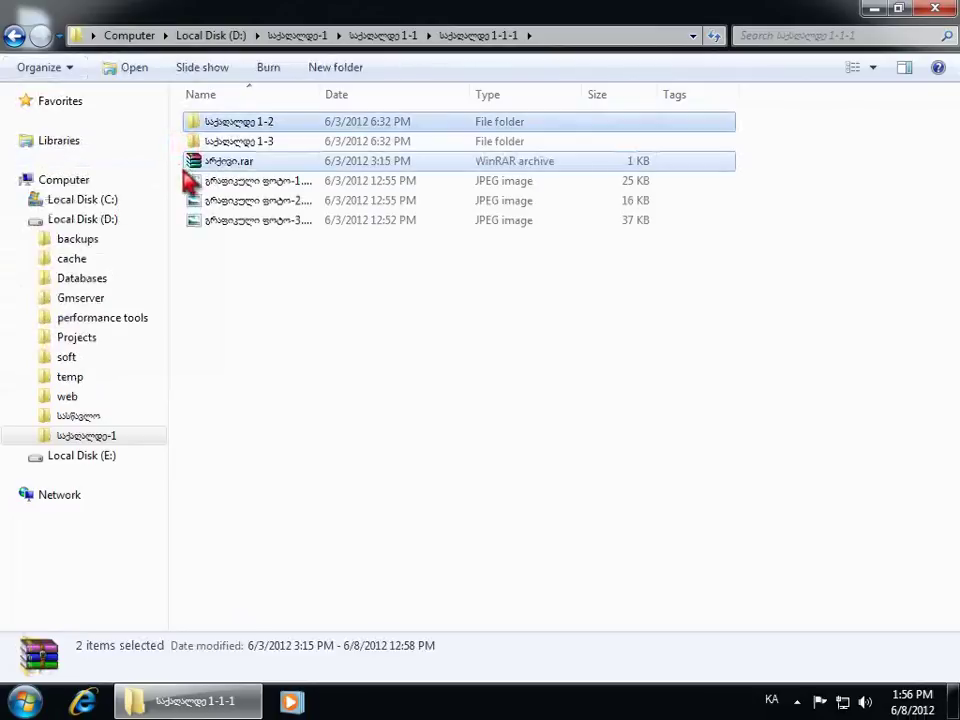
left_click(375, 336)
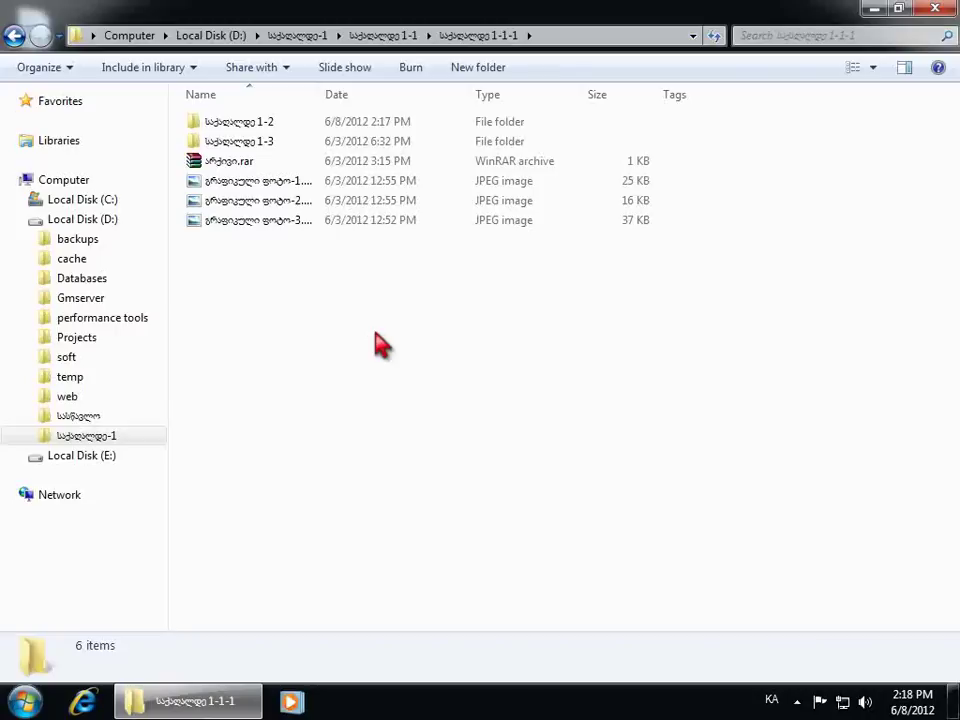
Copy საქაღალდე 1-2 and არქივი.rar directly onto the folder საქაღალდე 1-3, keeping the originals, and clear the selection
left_click(254, 127)
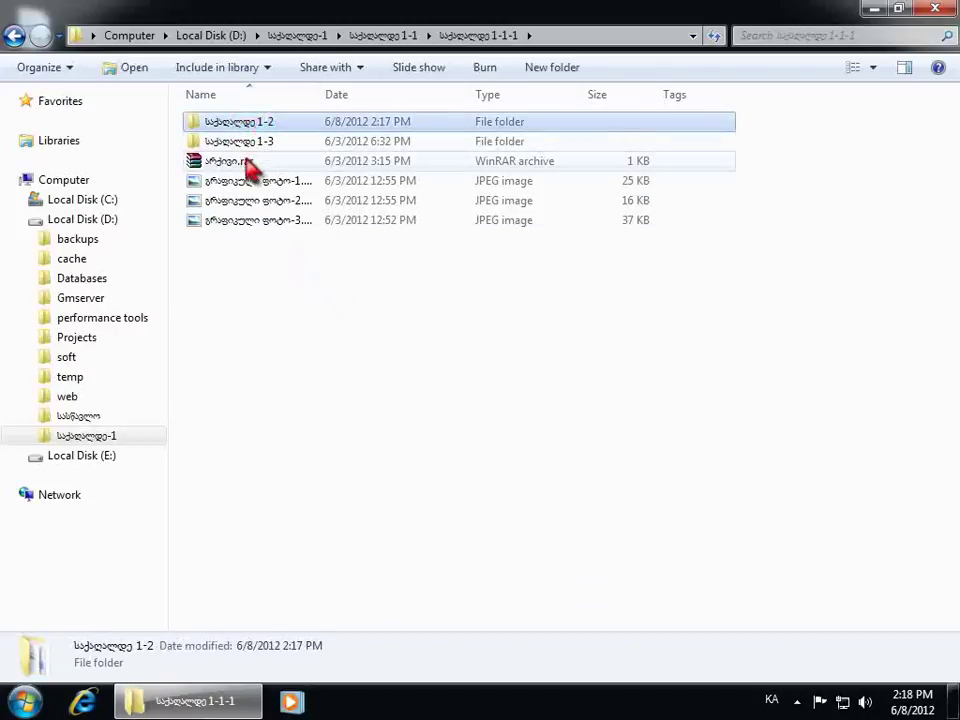
left_click(244, 162, "ctrl")
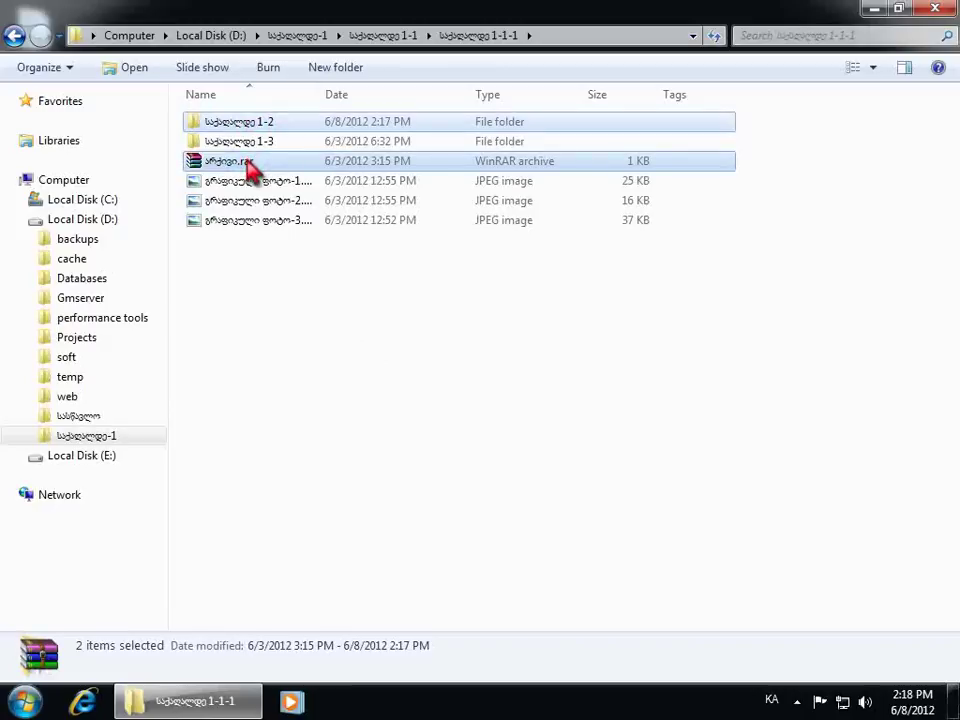
left_click_drag(246, 155, 351, 142)
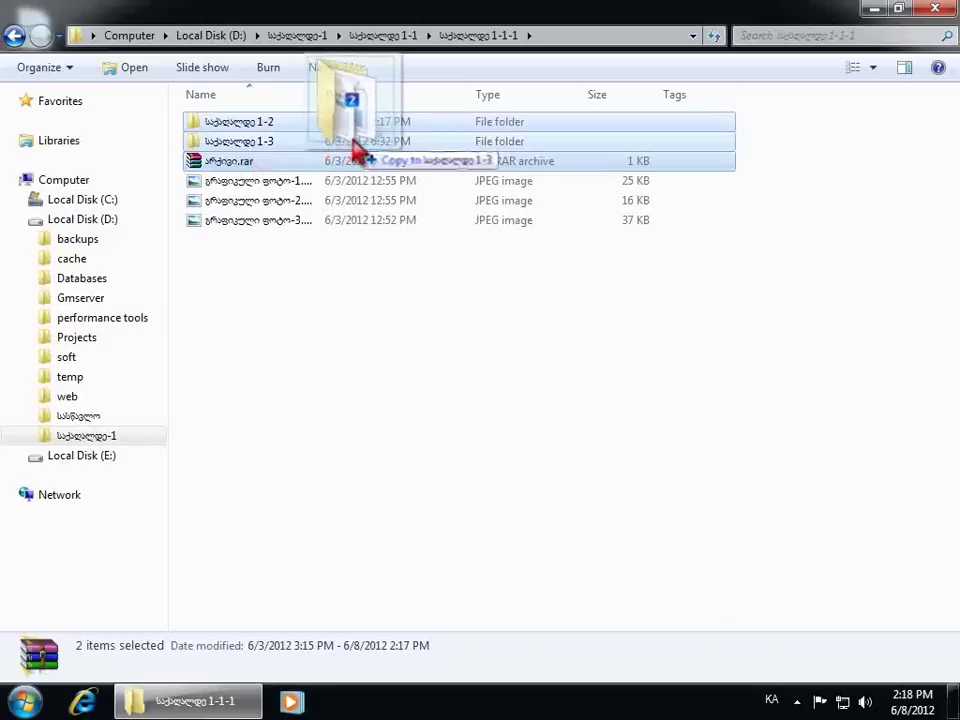
left_click_drag(352, 143, 354, 139)
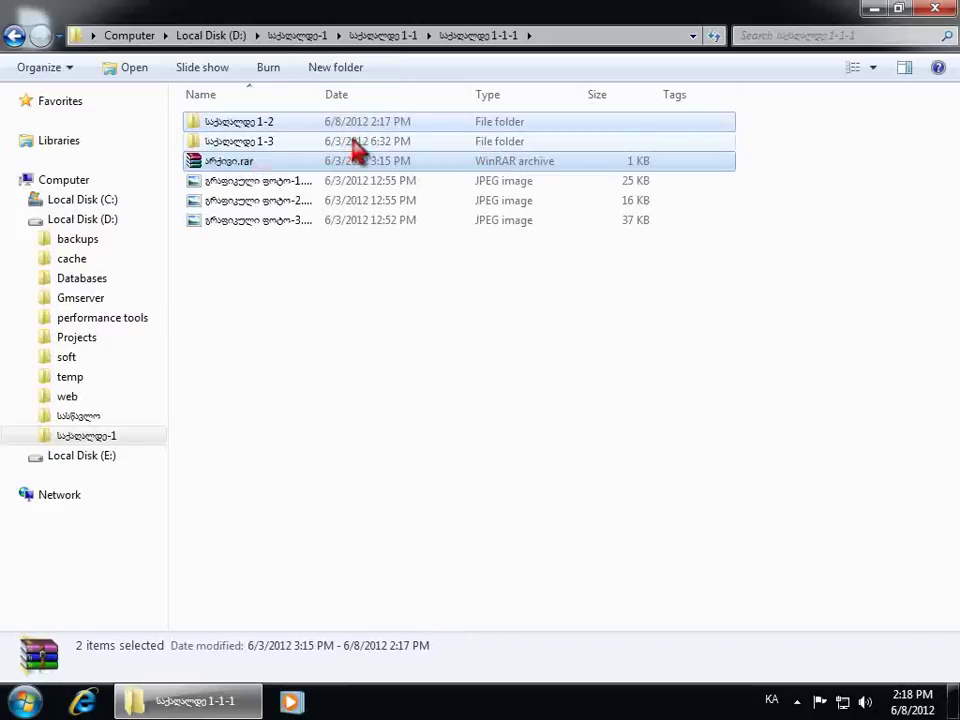
left_click(358, 274)
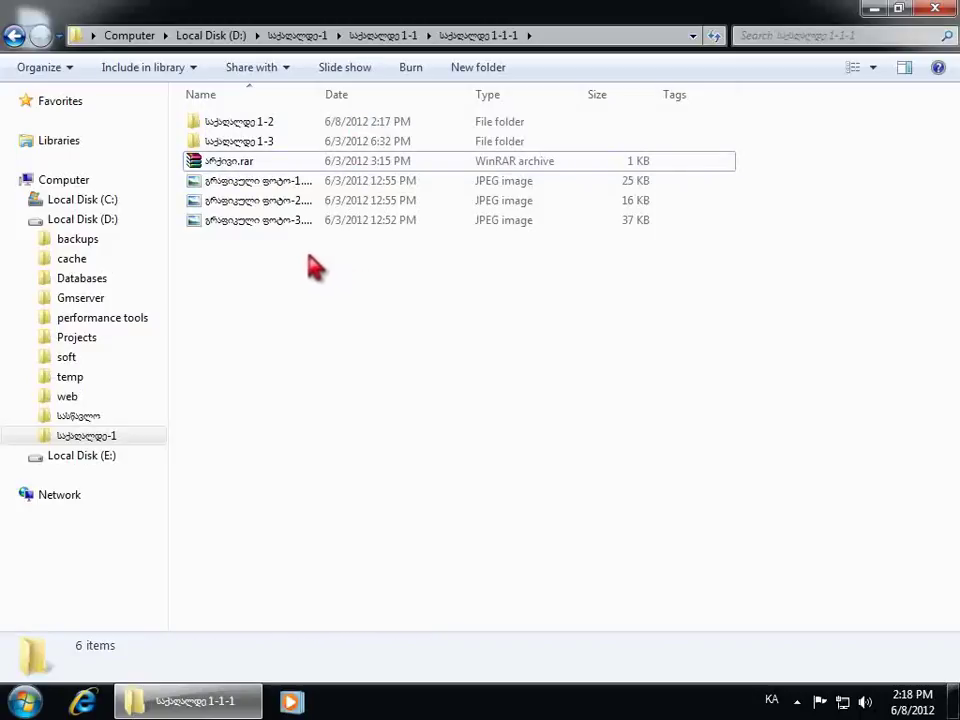
Open საქაღალდე 1-3 to check its contents, and return to the folder საქაღალდე 1-1-1
double_click(241, 141)
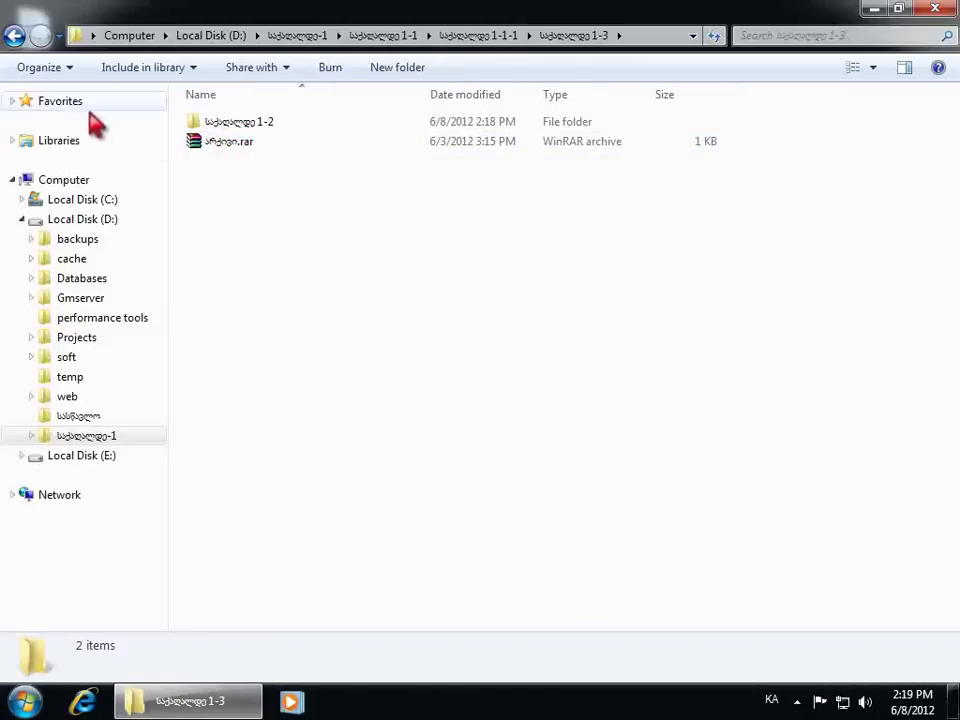
left_click(14, 37)
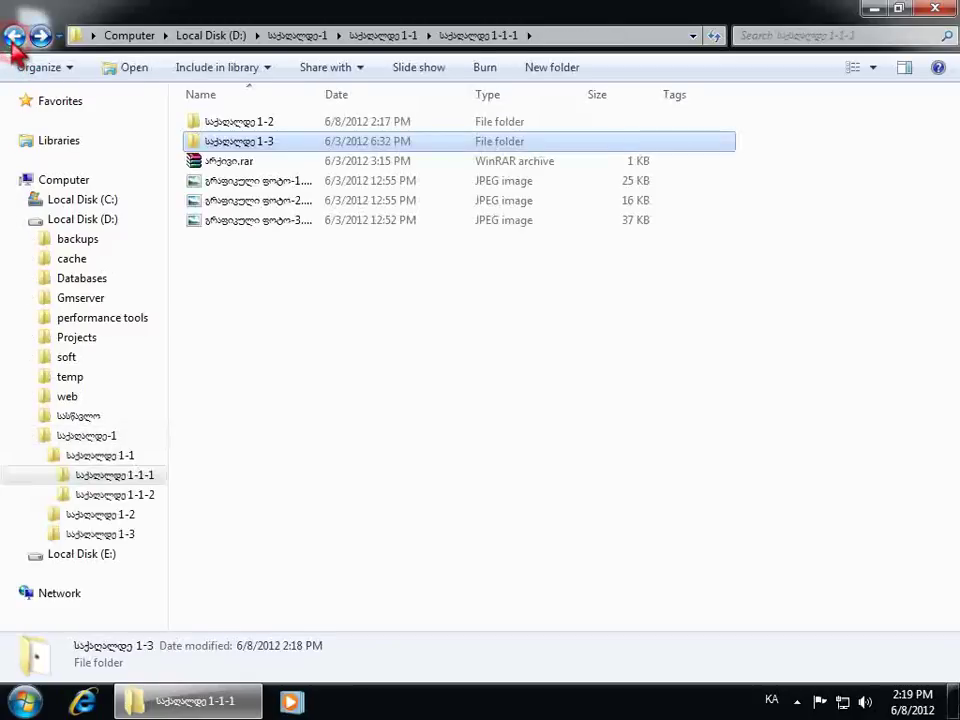
left_click(280, 285)
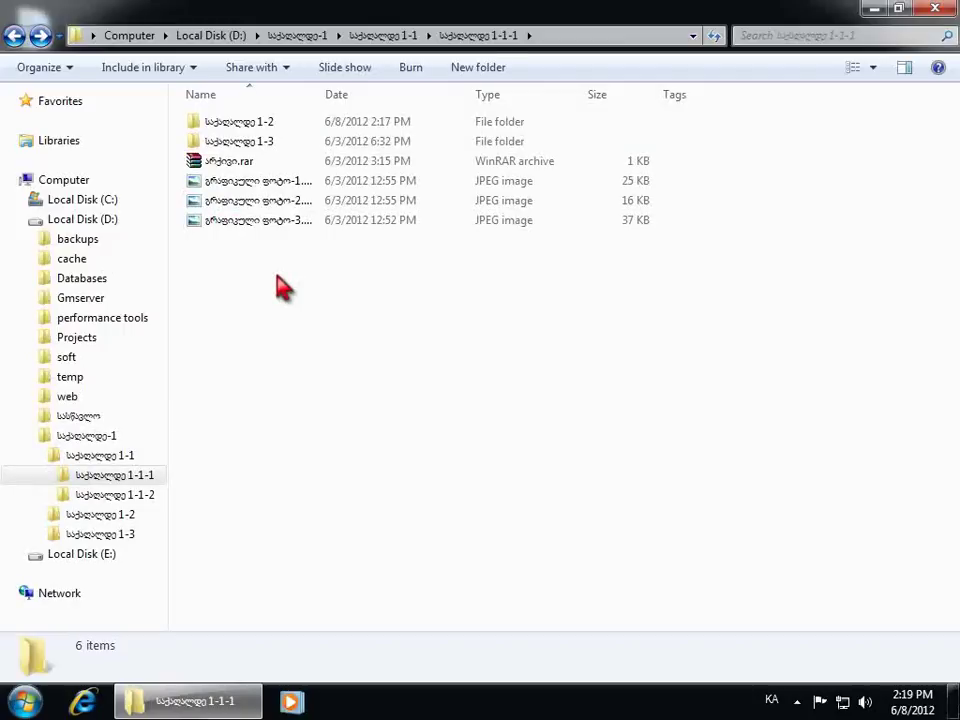
Try to transfer საქაღალდე 1-2 and არქივი.rar to Local Disk (E:), switching the operation from copy to move
left_click(238, 122)
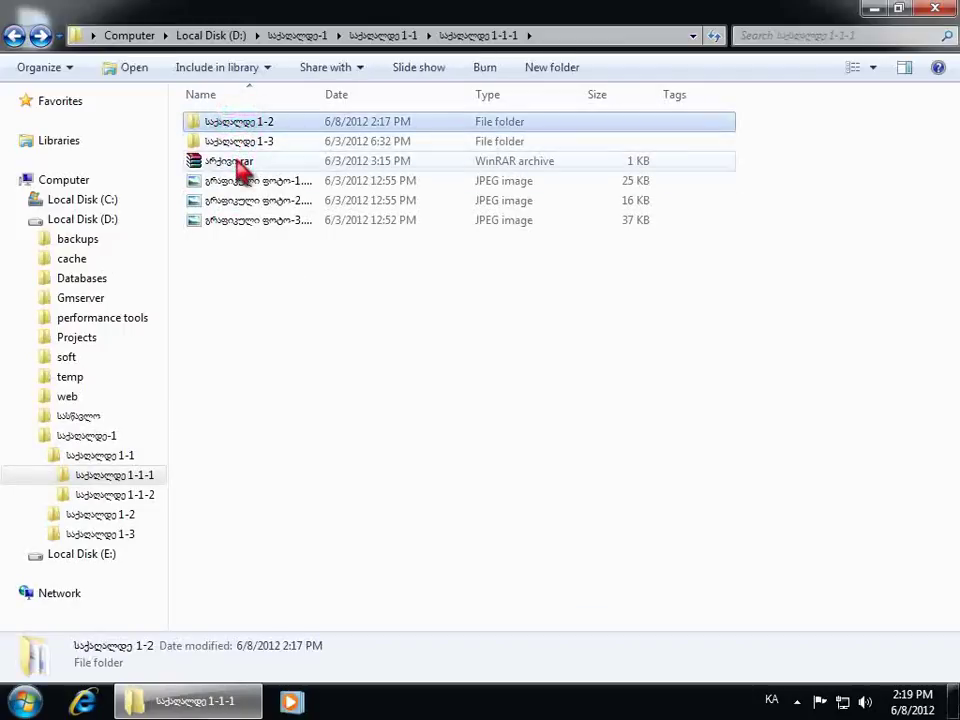
left_click(238, 164, "ctrl")
left_click_drag(236, 122, 147, 450)
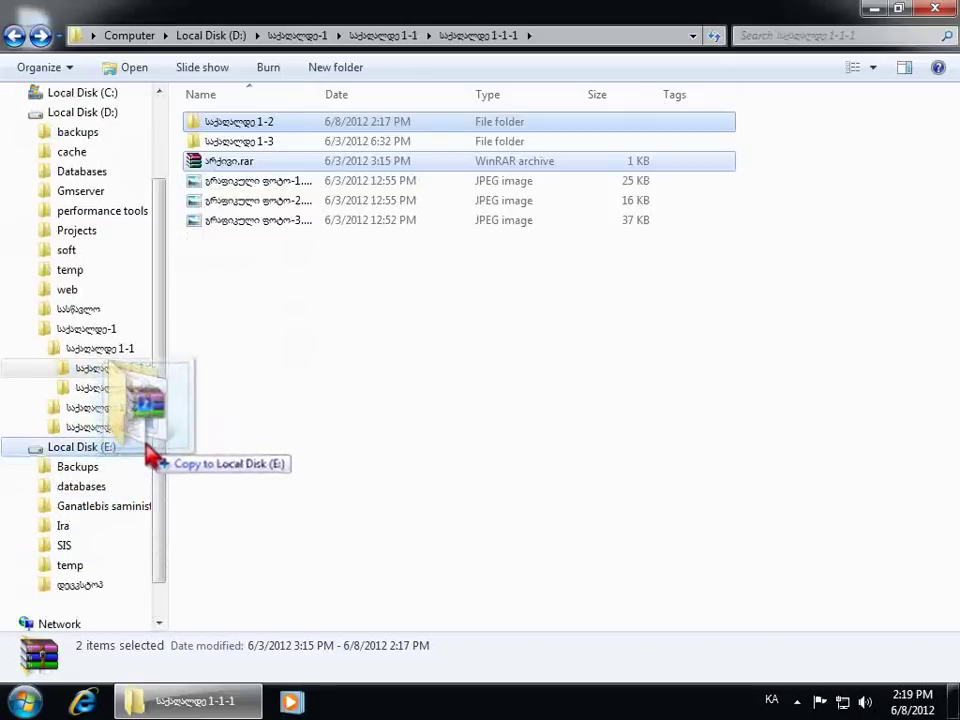
left_click_drag(150, 456, 150, 456)
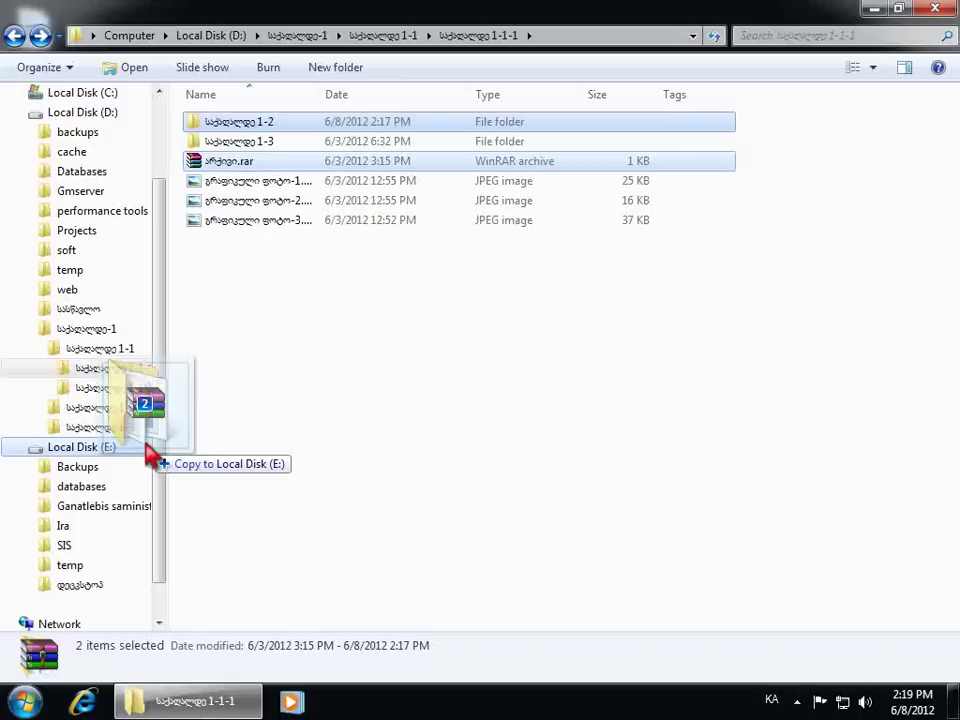
left_click_drag(150, 456, 150, 456)
key("shift")
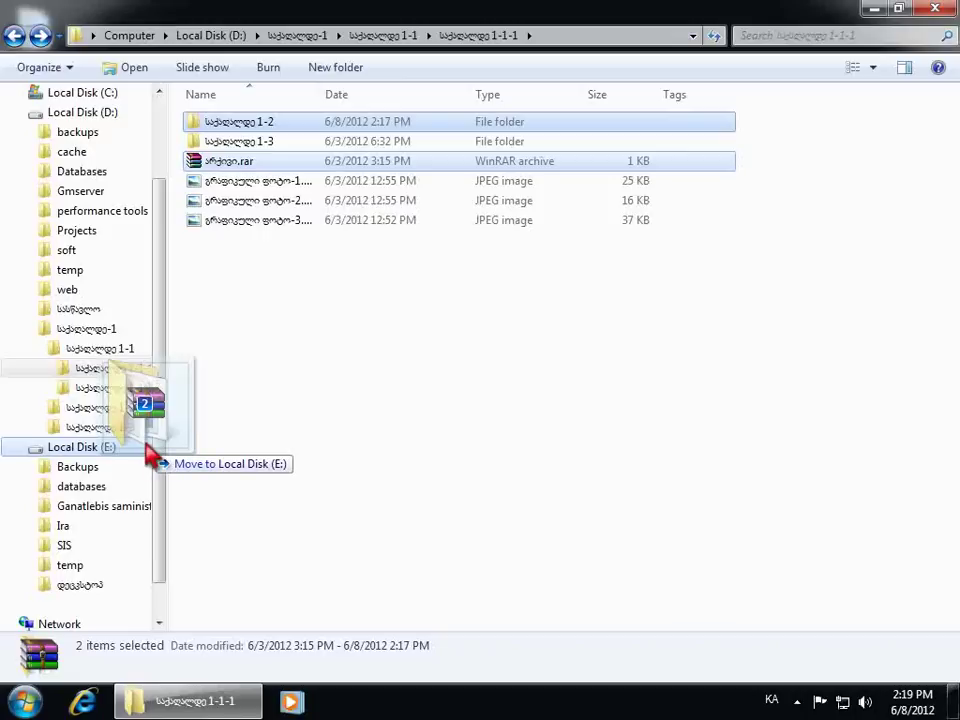
left_click_drag(150, 456, 150, 456)
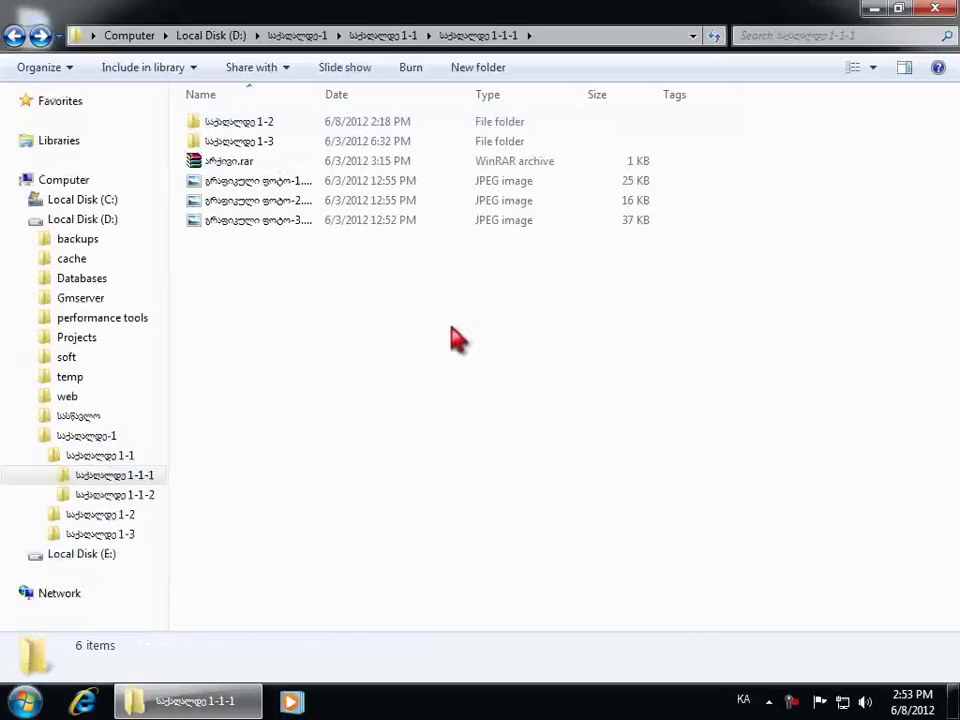
Copy საქაღალდე 1-2 and არქივი.rar to the clipboard and paste them inside the folder საქაღალდე 1-3
left_click(236, 124)
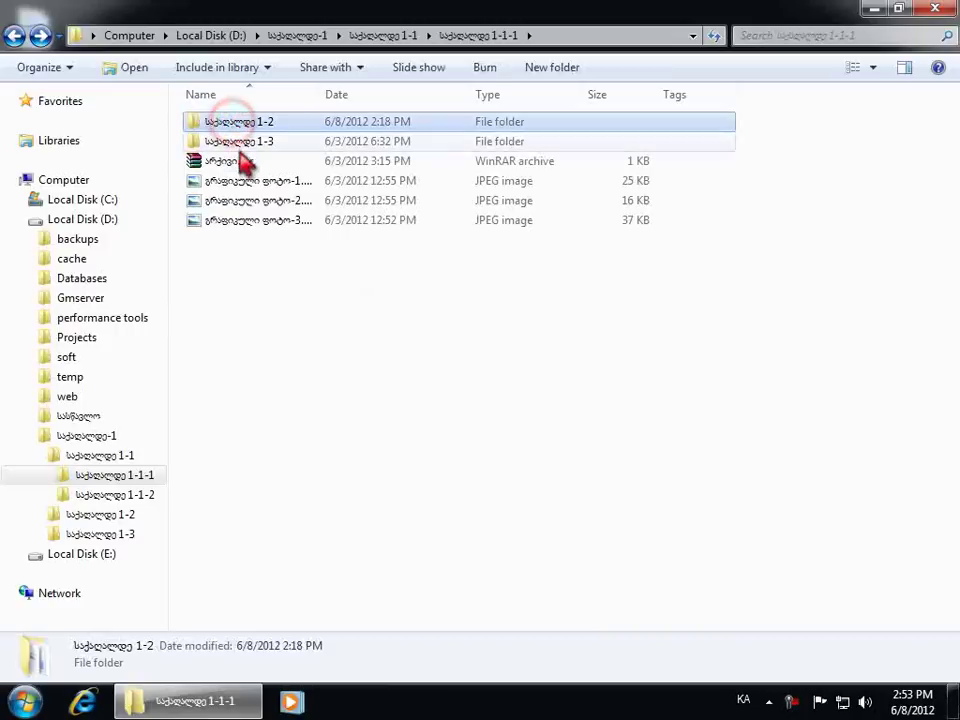
left_click(240, 160, "ctrl")
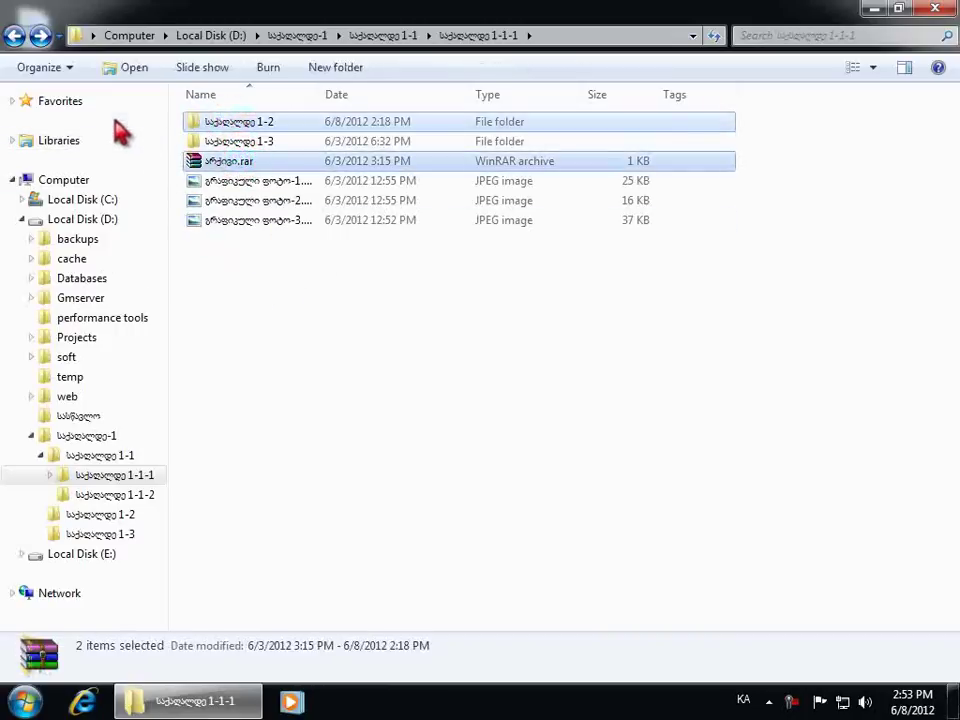
left_click(72, 70)
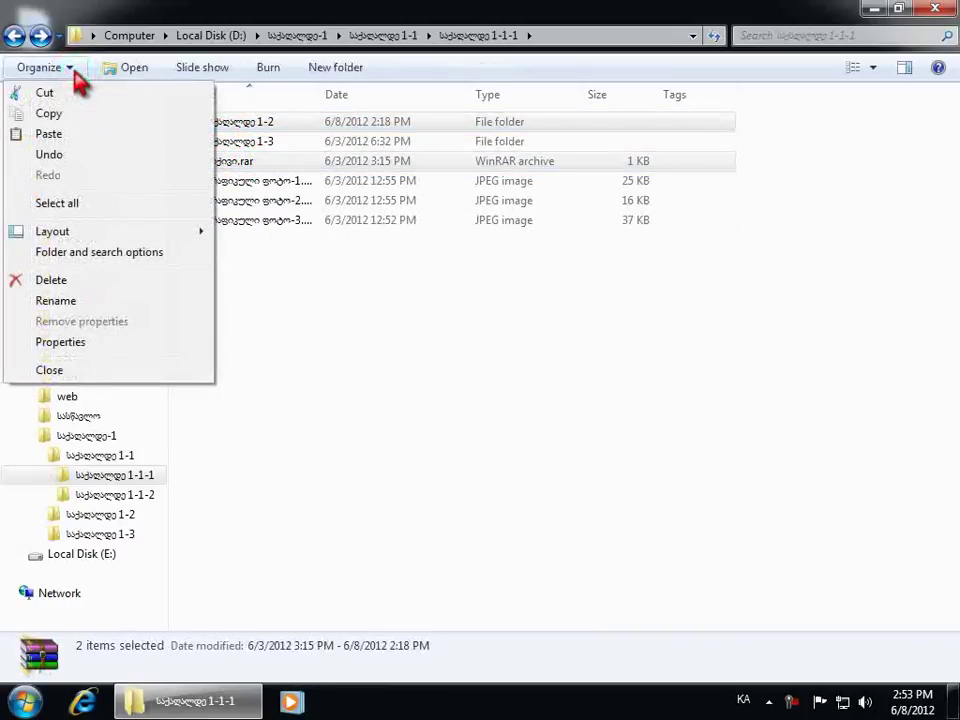
left_click(180, 114)
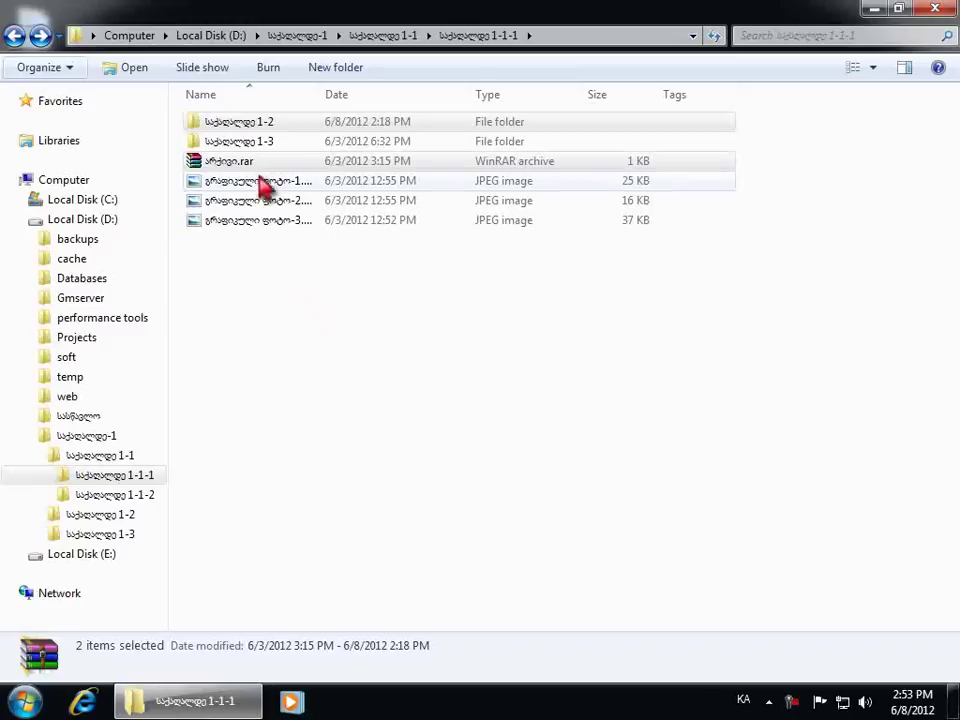
left_click(241, 140)
double_click(245, 145)
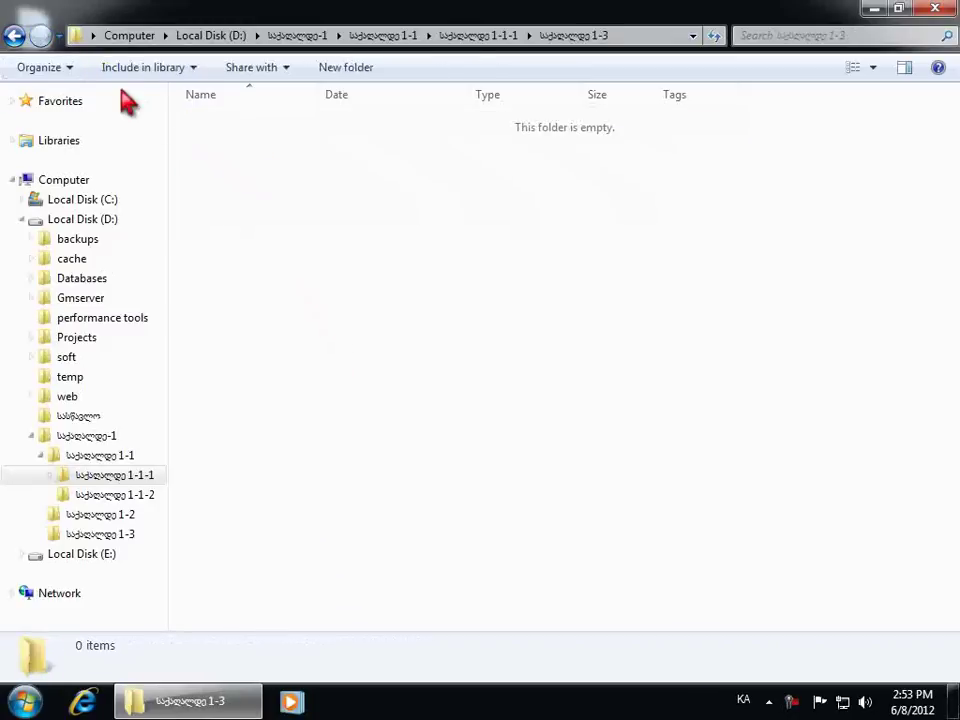
left_click(72, 68)
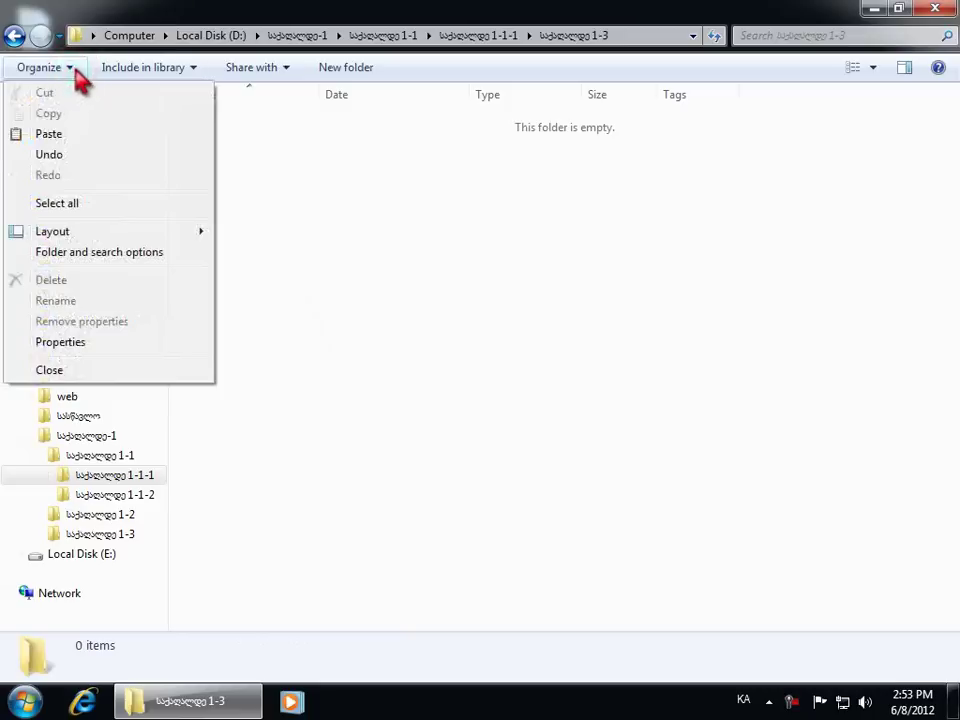
left_click(157, 137)
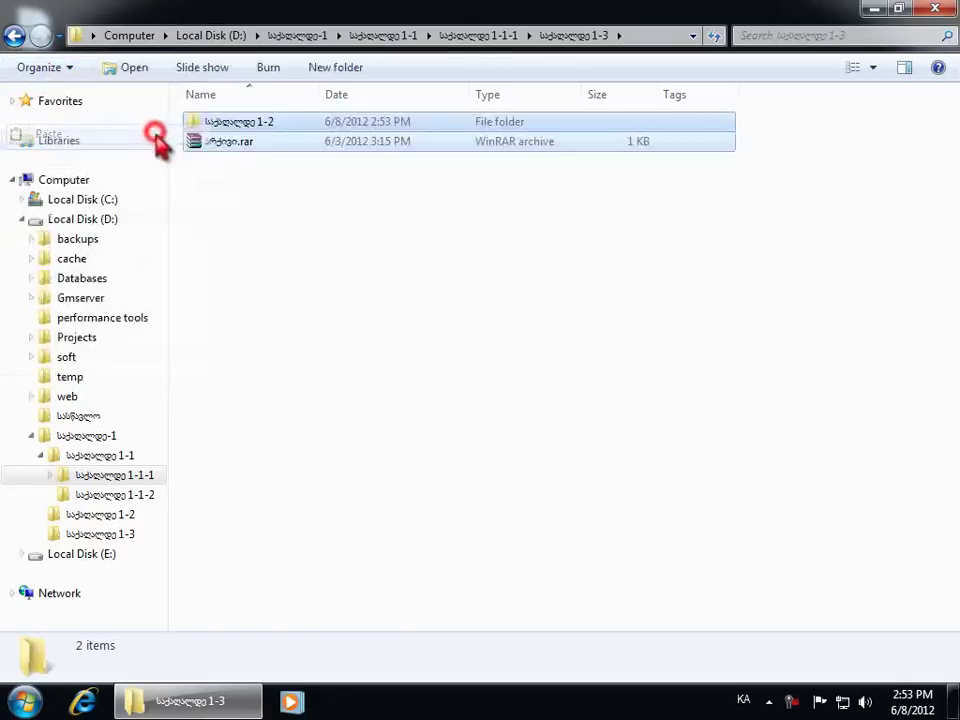
left_click(281, 230)
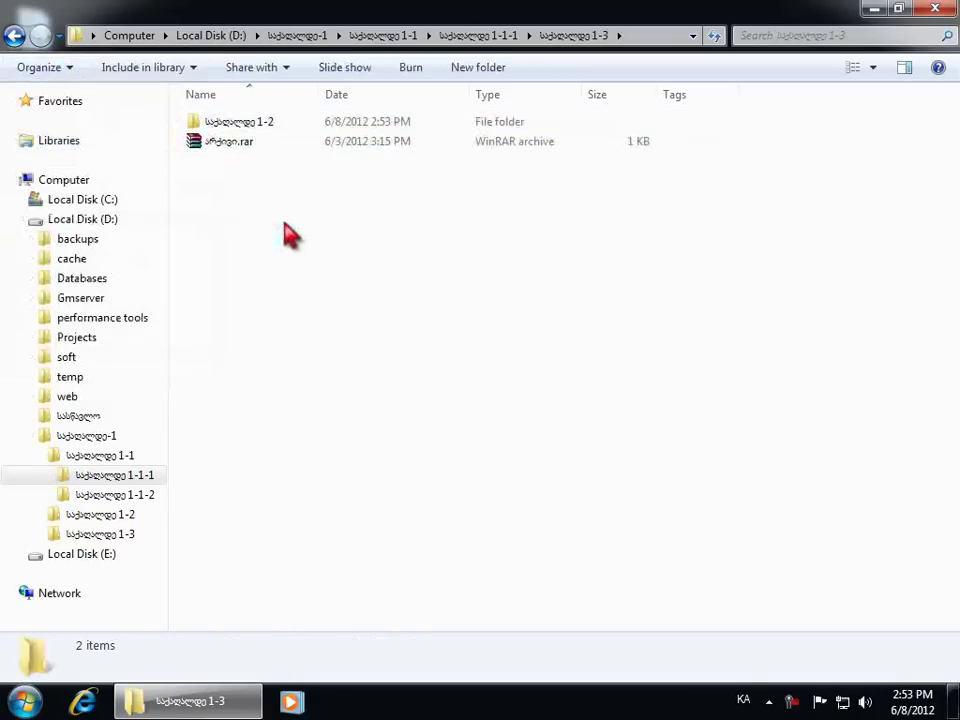
Copy გრაფიკული ფოტო-1 and გრაფიკული ფოტო-3 from the folder საქაღალდე 1-1-1 and paste them inside საქაღალდე 1-3
left_click(14, 35)
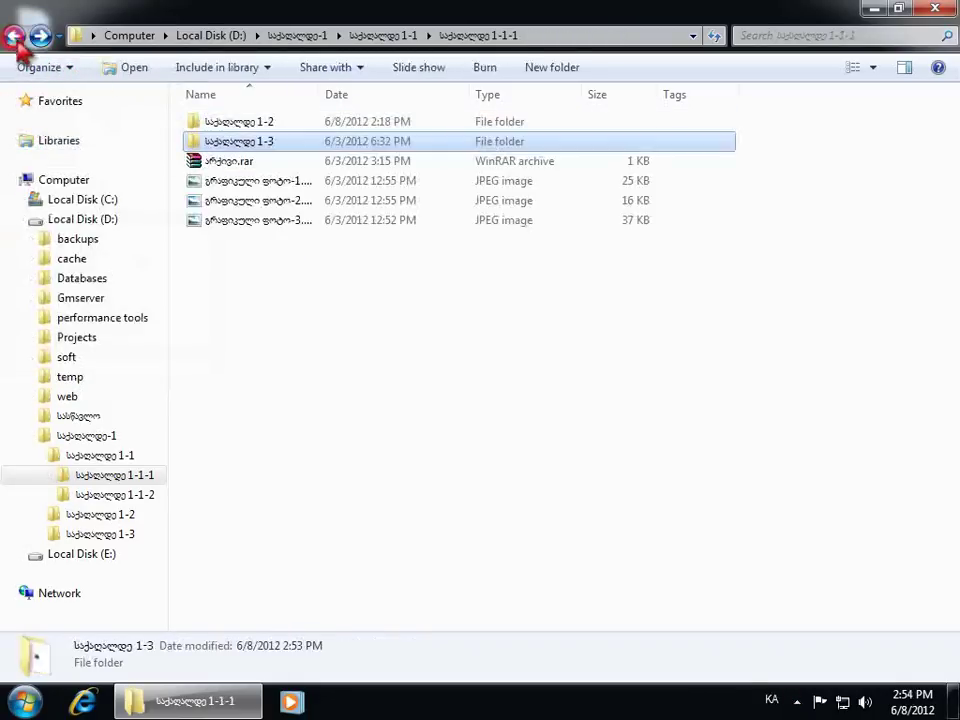
left_click(286, 259)
left_click(253, 188)
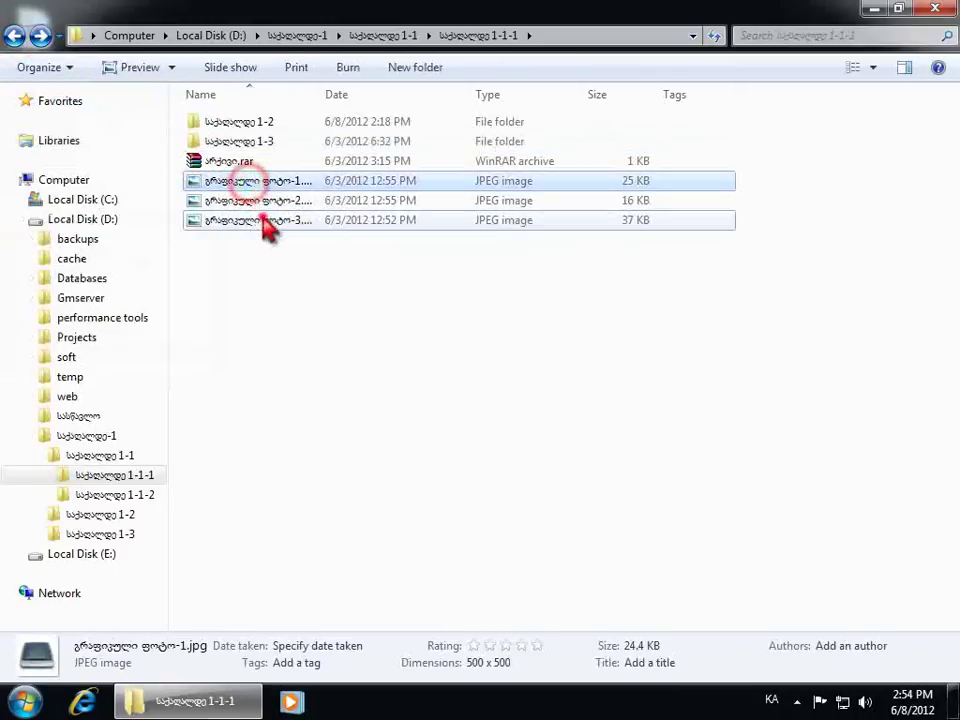
left_click(268, 220, "ctrl")
right_click(292, 182)
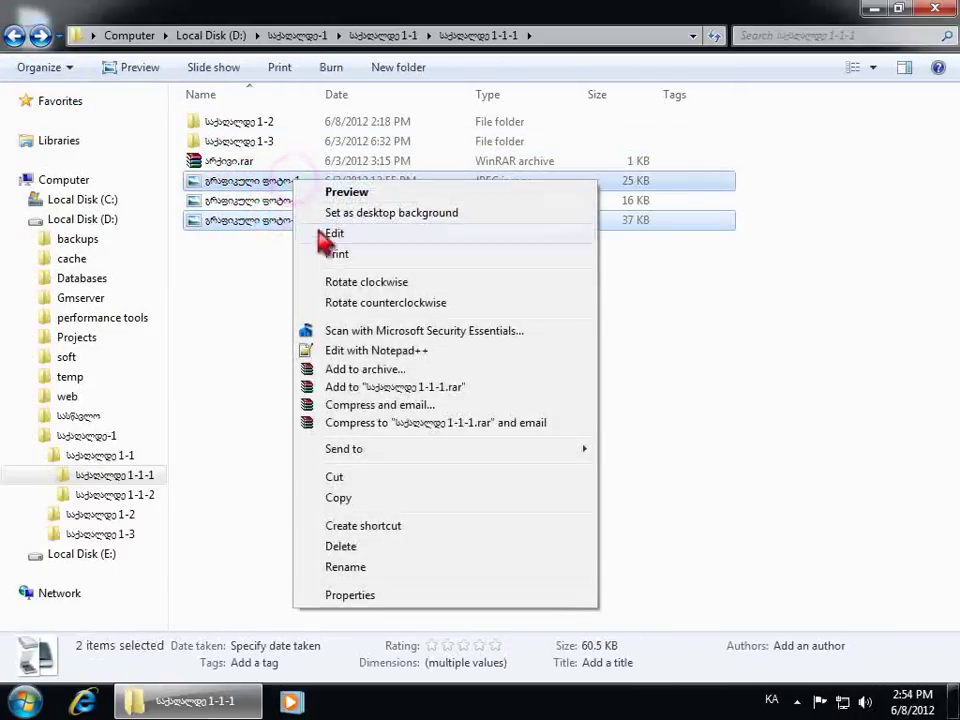
left_click(437, 499)
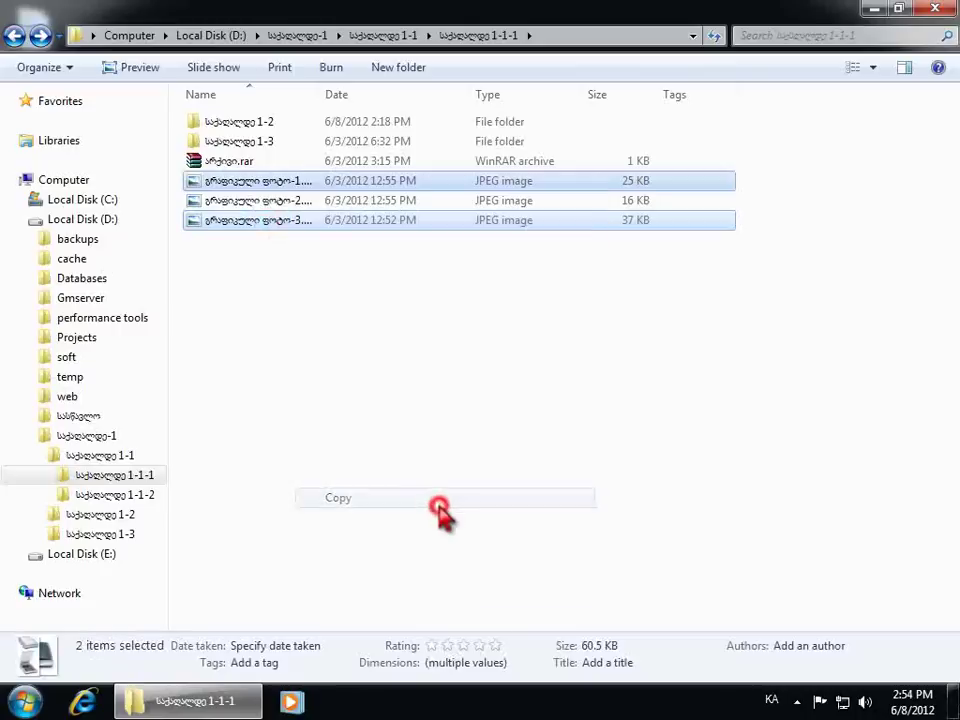
double_click(238, 142)
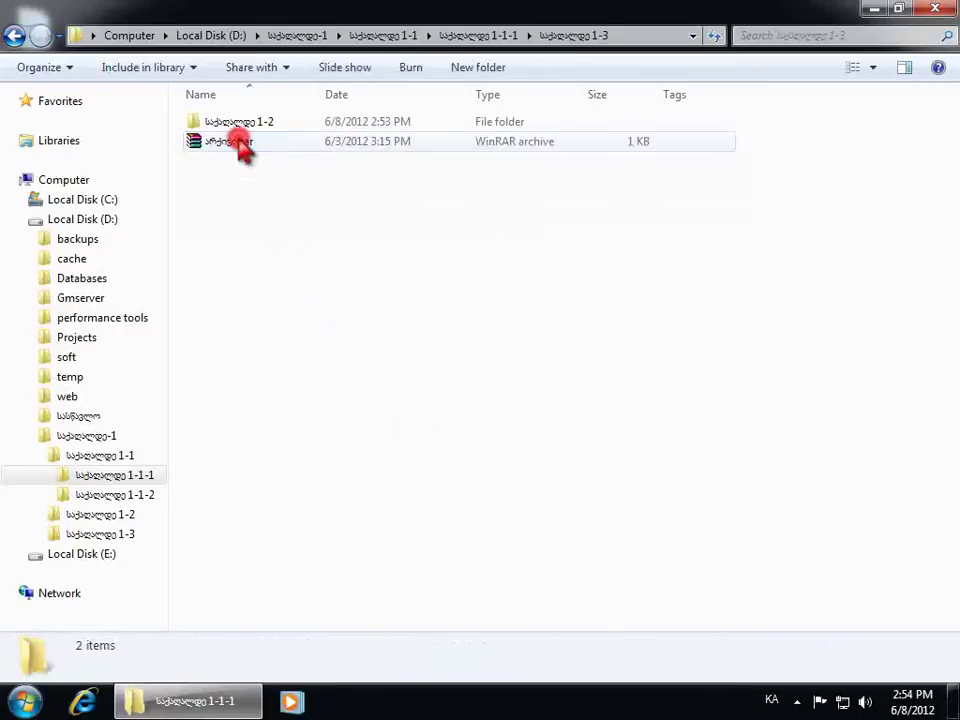
right_click(275, 257)
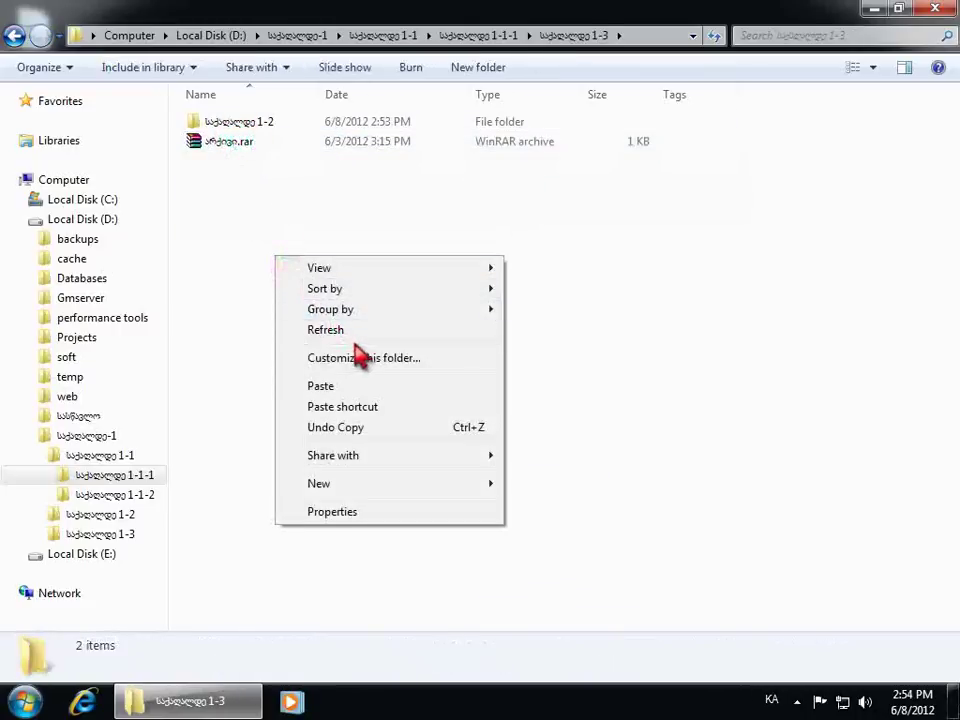
left_click(380, 390)
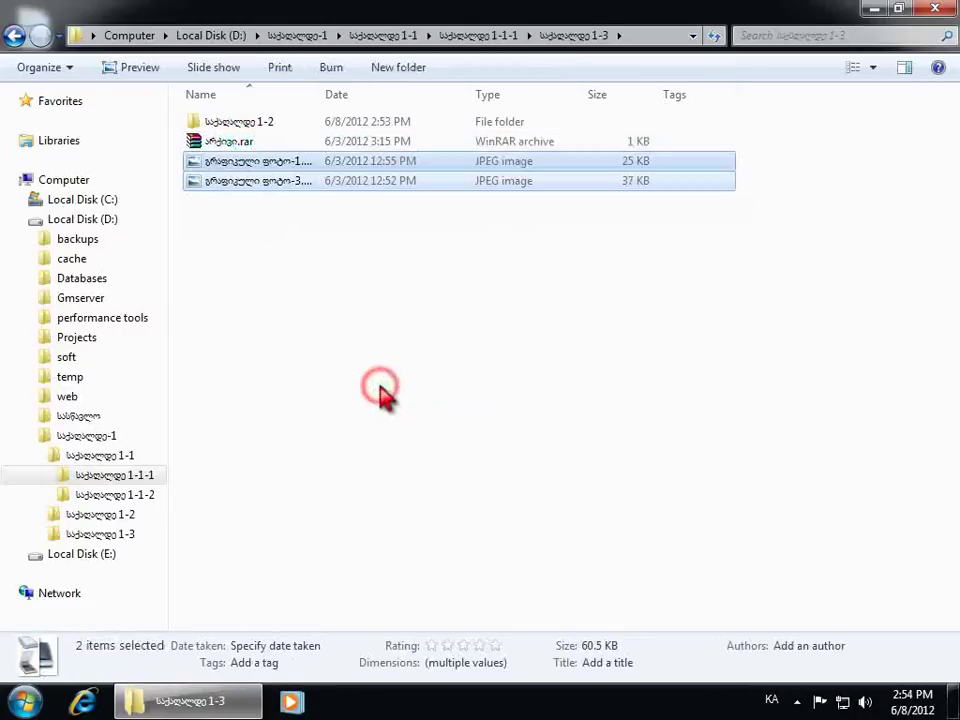
left_click(362, 368)
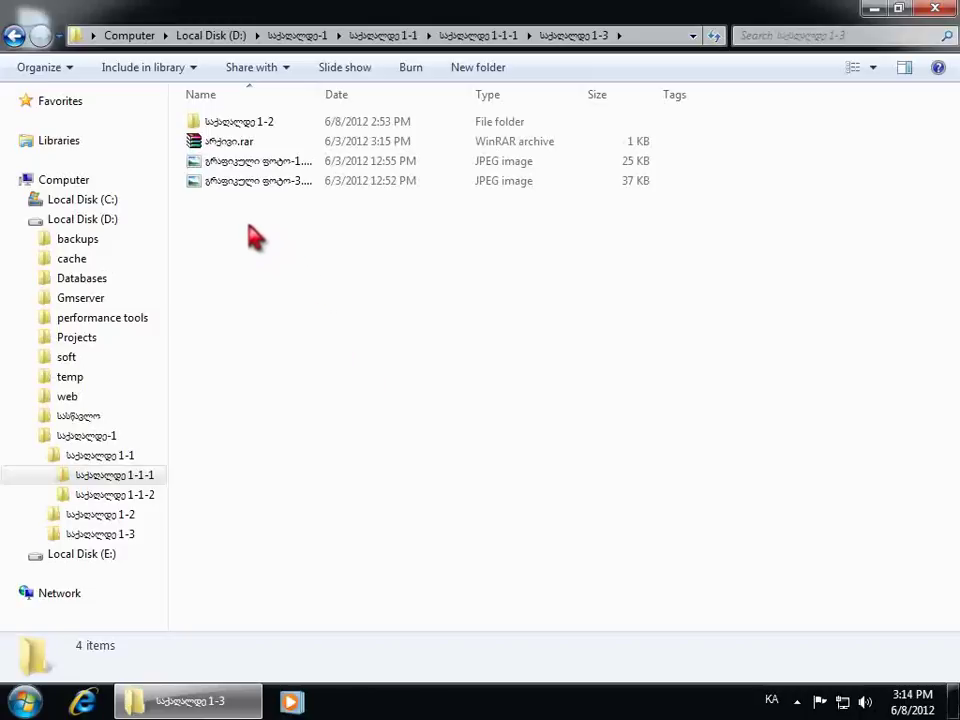
Delete all the items inside the folder საქაღალდე 1-3 to the Recycle Bin
left_click_drag(245, 222, 189, 133)
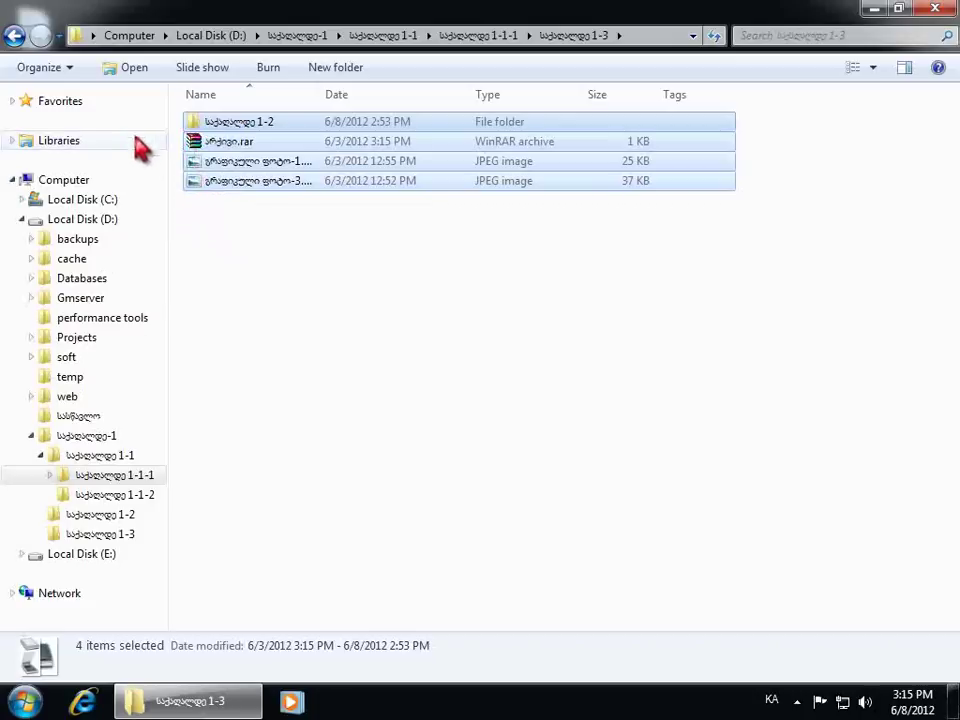
left_click(70, 68)
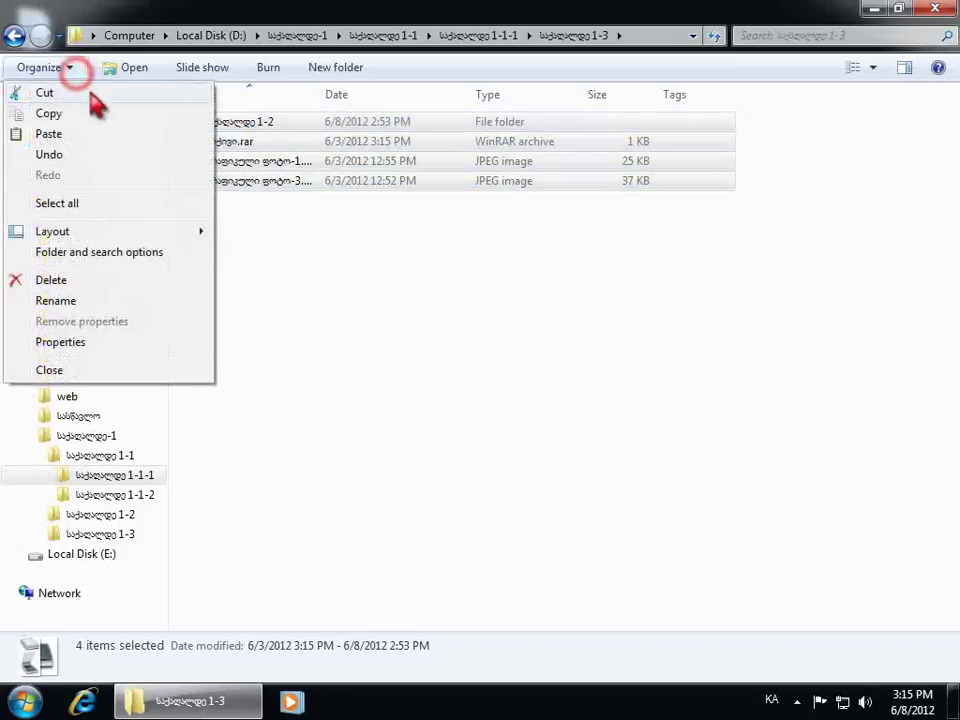
left_click(168, 280)
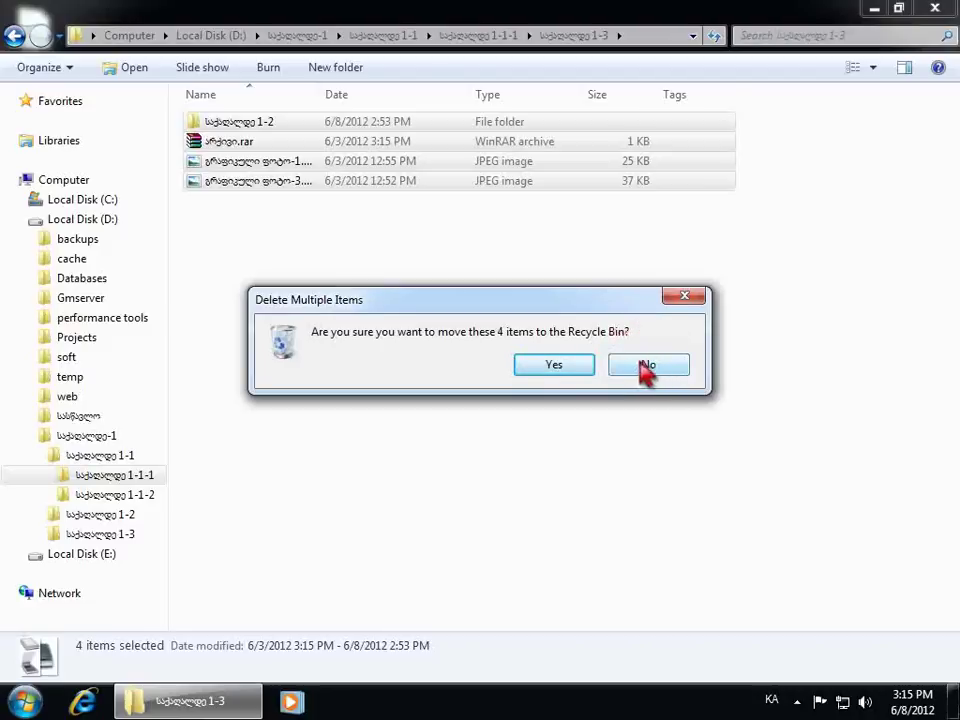
left_click(553, 367)
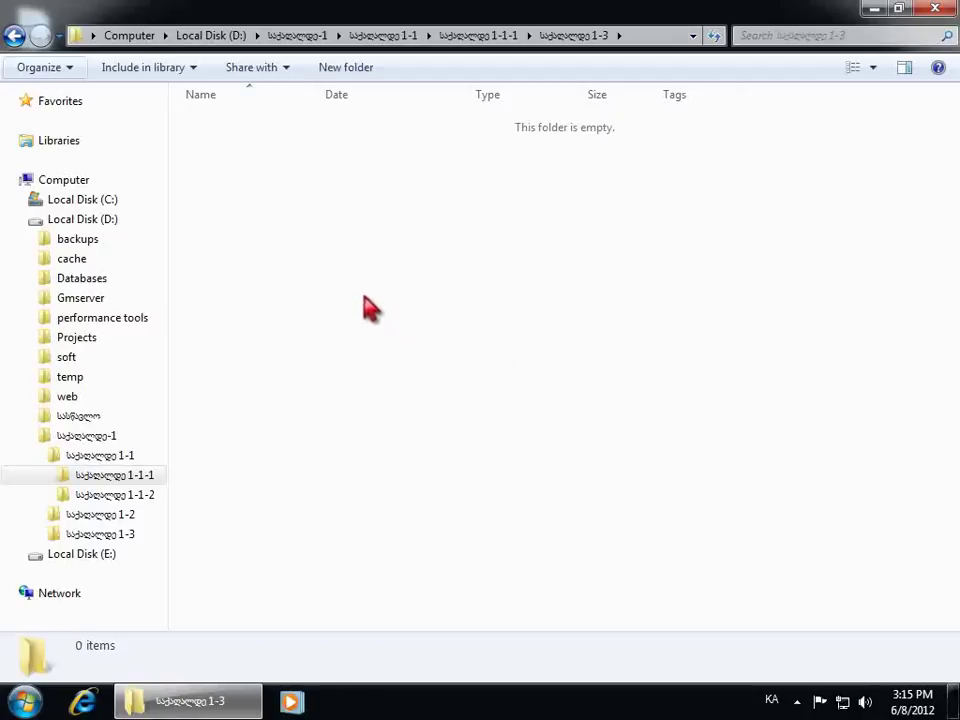
Open the Recycle Bin through Favorites, and open it again from its shortcut on the desktop
left_click(62, 104)
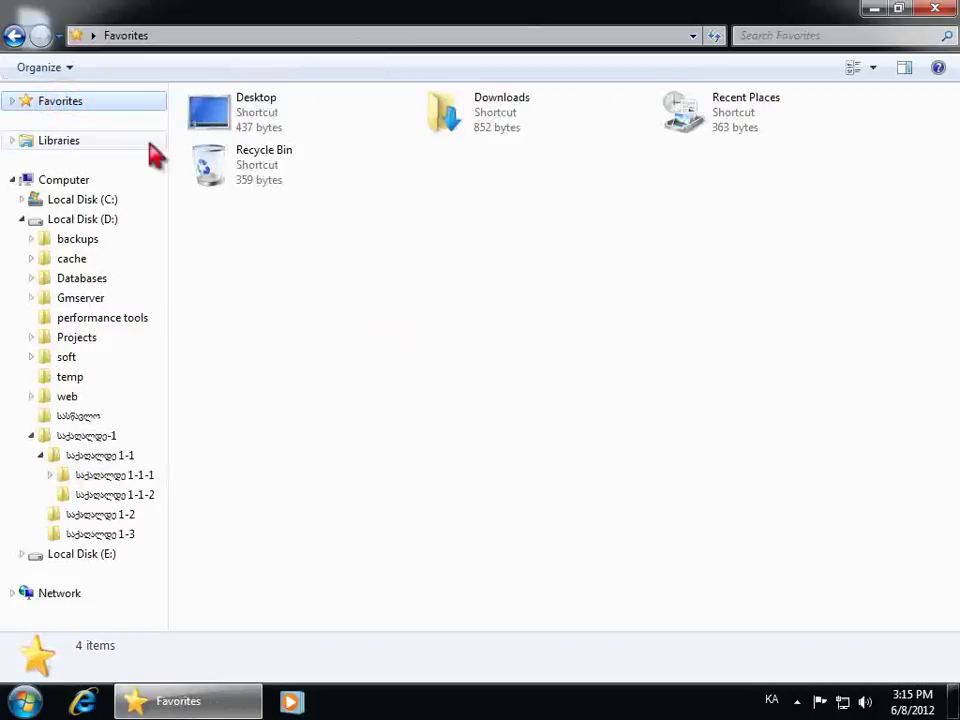
double_click(213, 189)
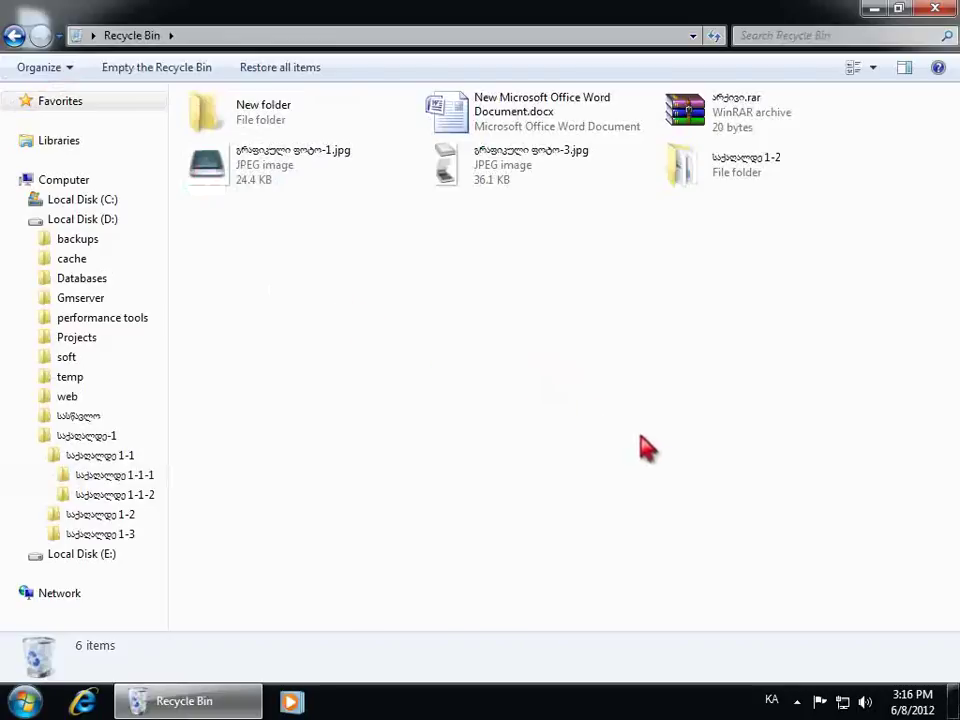
left_click(955, 700)
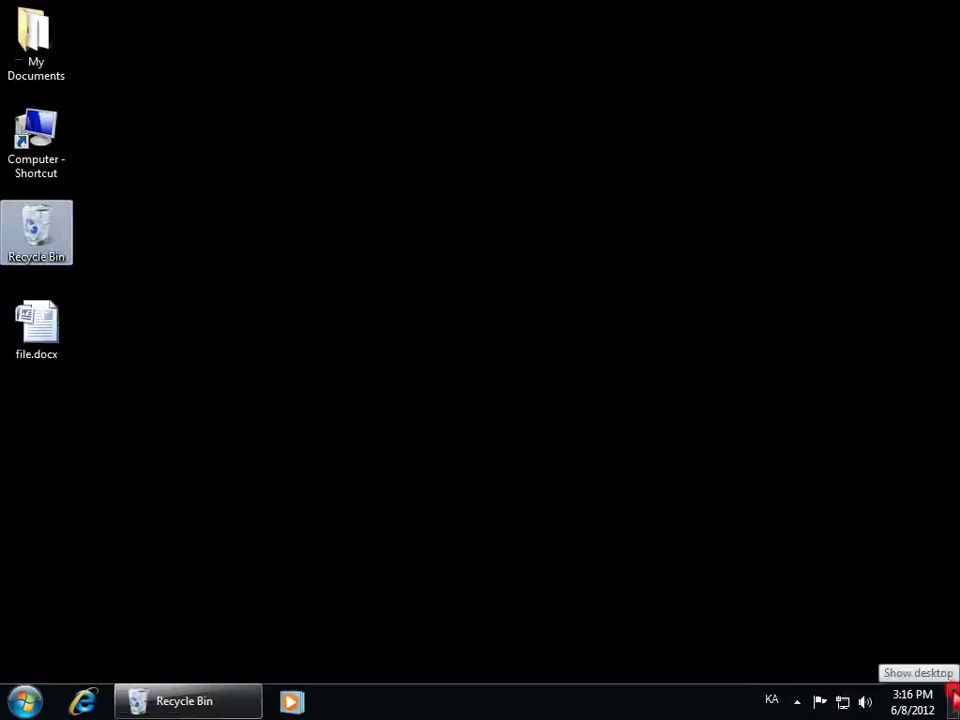
double_click(40, 228)
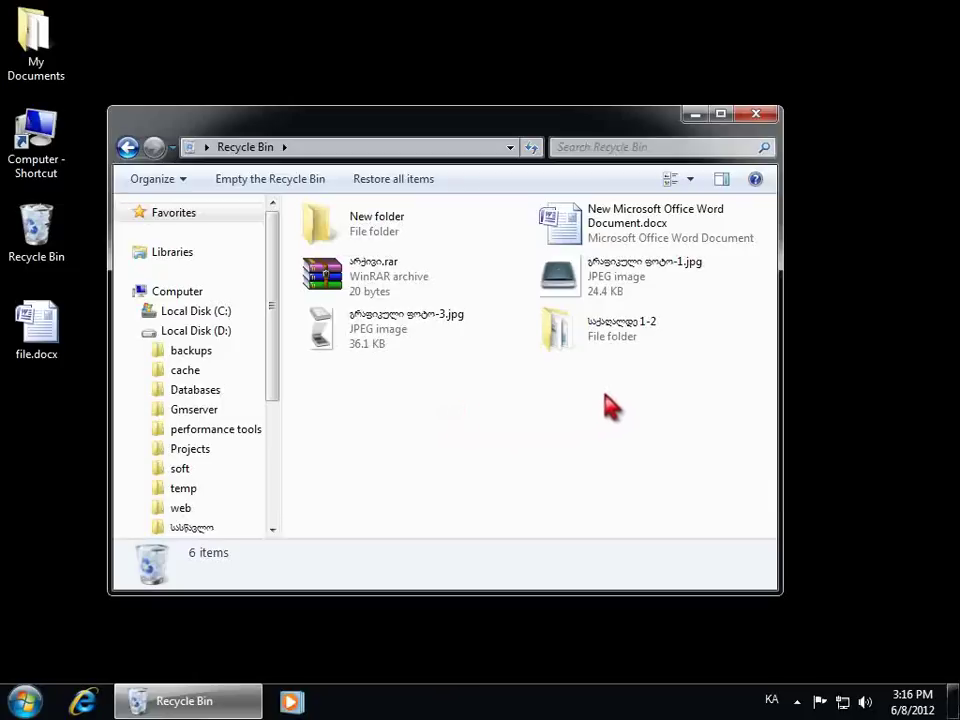
Restore გრაფიკული ფოტო-1.jpg and the folder საქაღალდე 1-2 from the Recycle Bin, and empty the bin of everything else permanently
left_click_drag(619, 394, 542, 270)
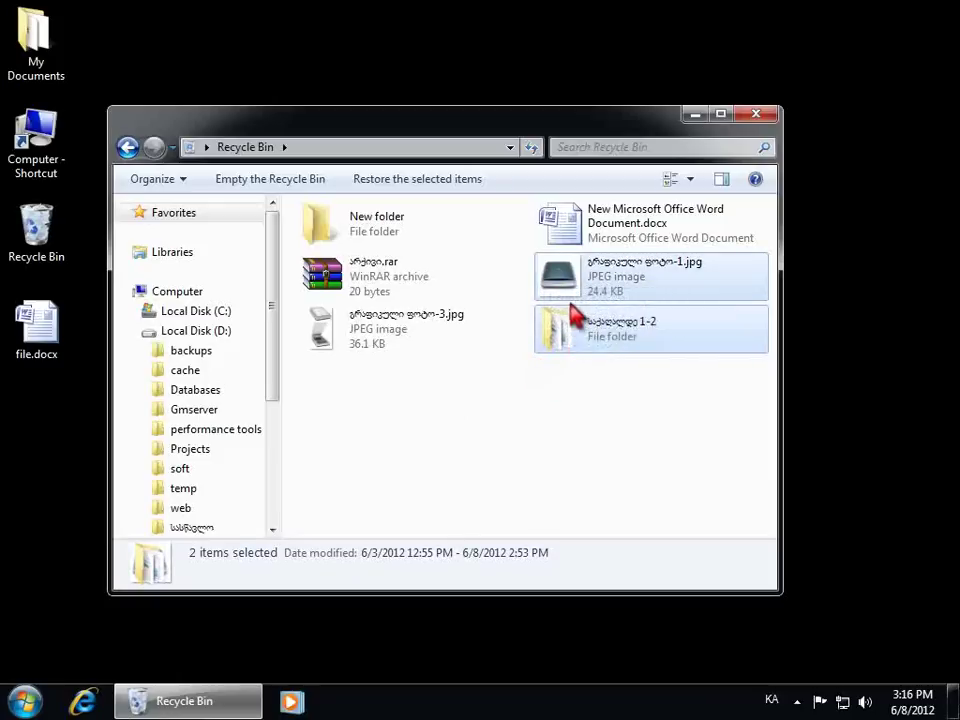
right_click(564, 284)
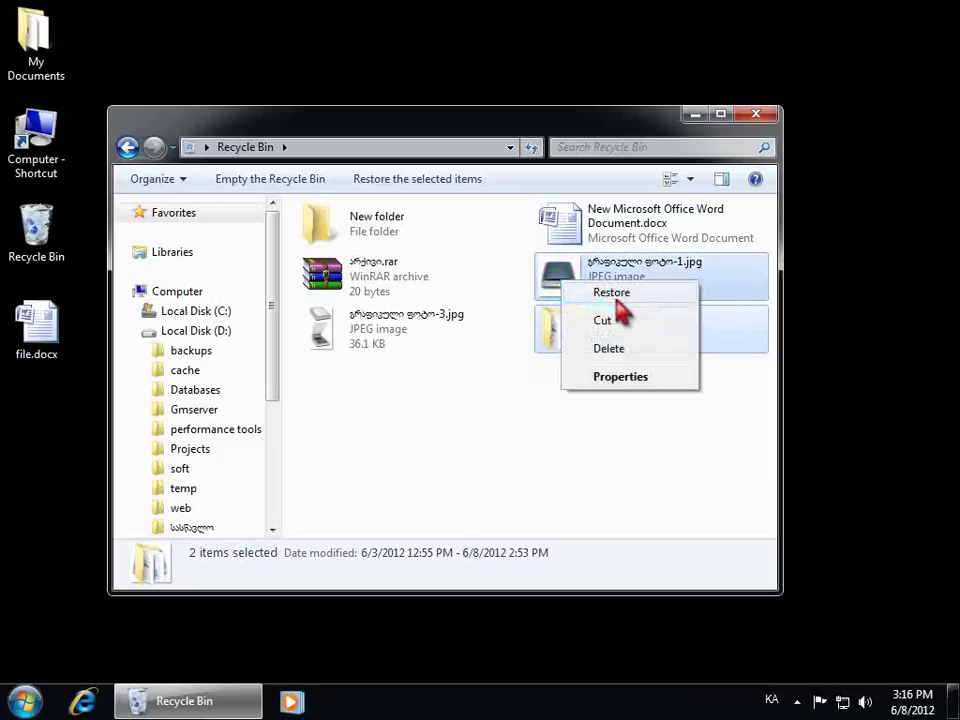
left_click(624, 293)
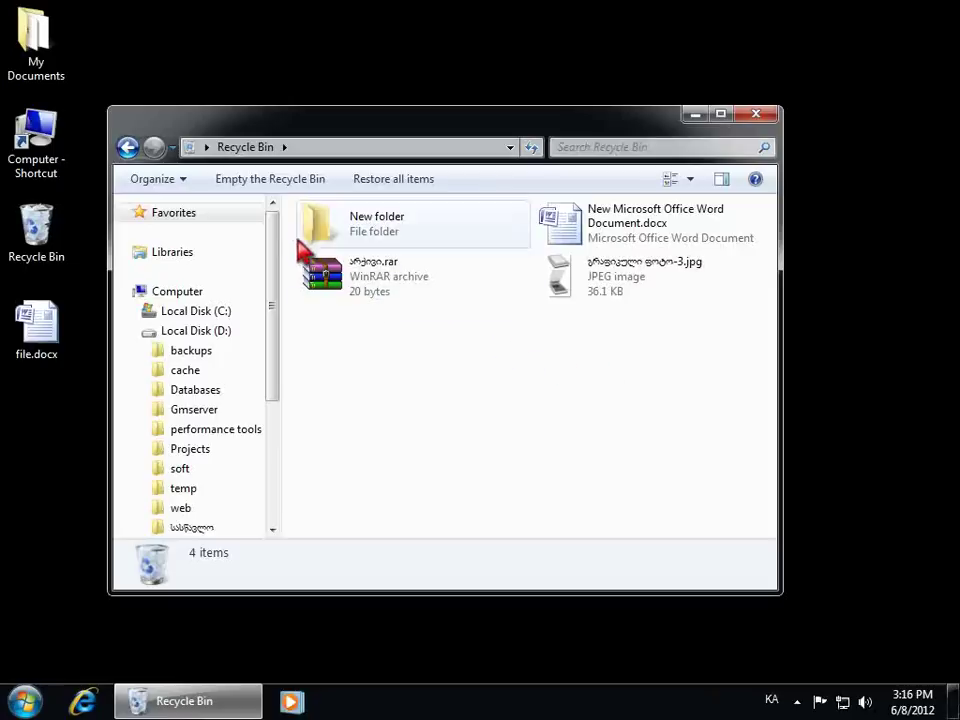
left_click(279, 185)
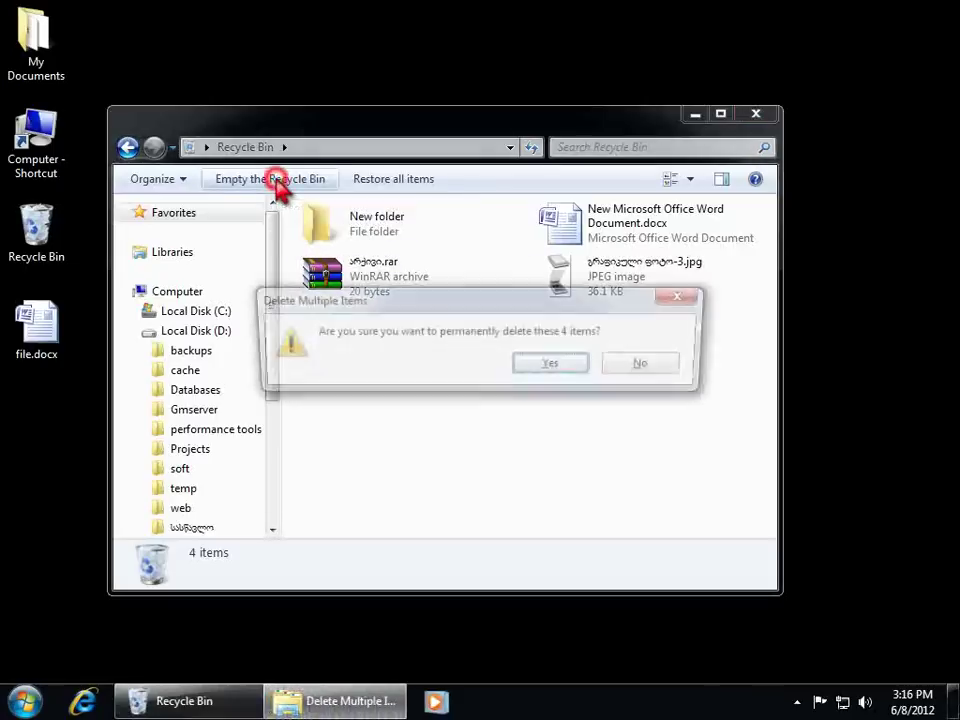
left_click(556, 372)
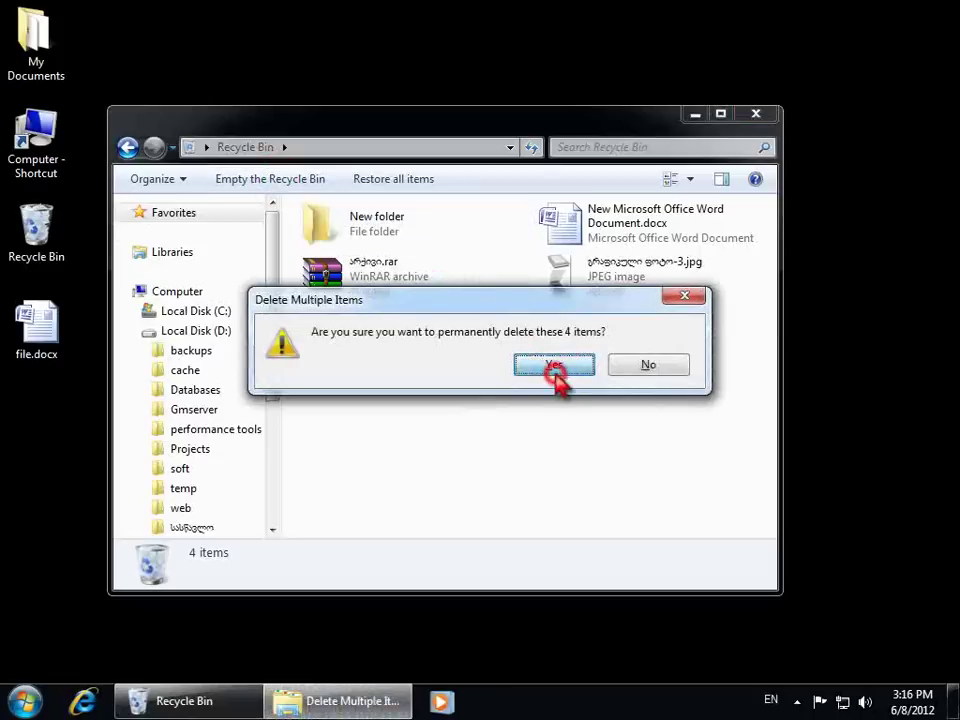
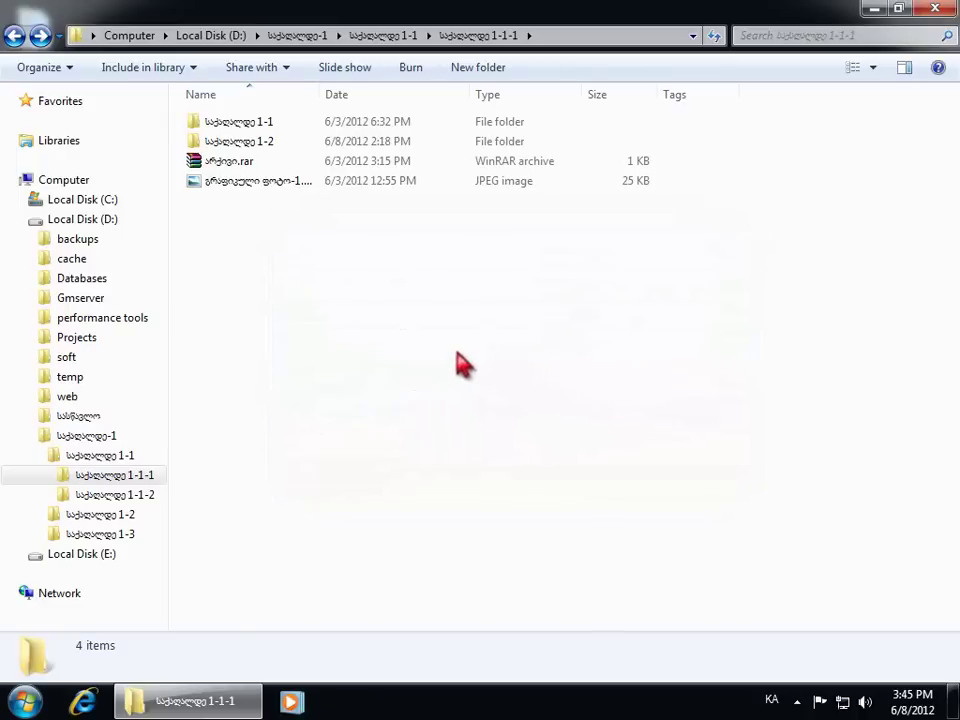
Rename the folder საქაღალდე 1-1 inside საქაღალდე 1-1-1 as დროებითი
right_click(252, 124)
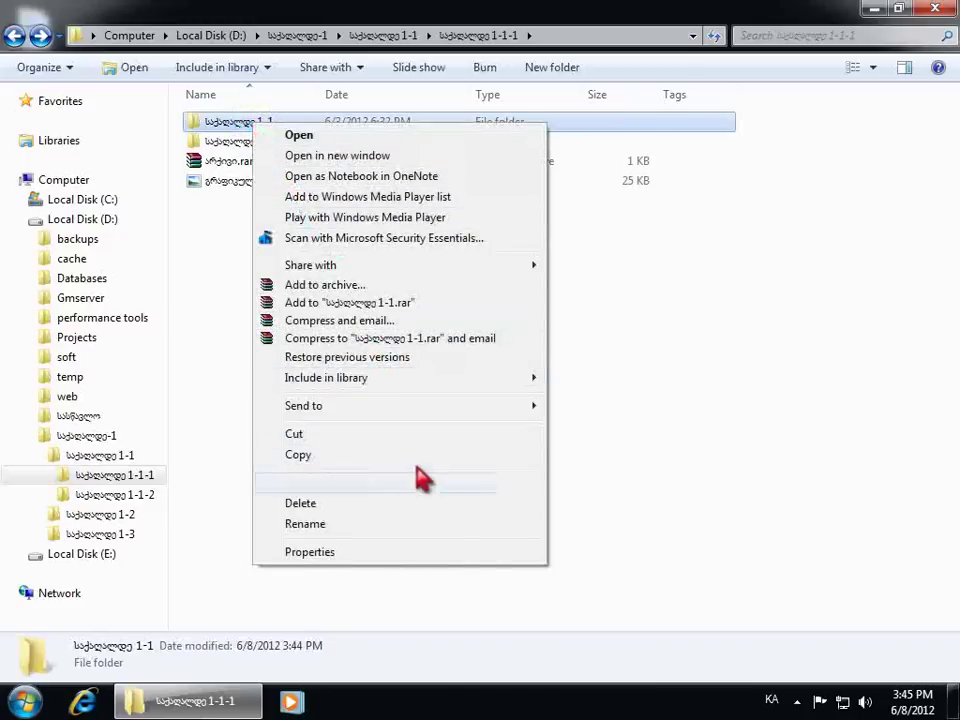
left_click(441, 527)
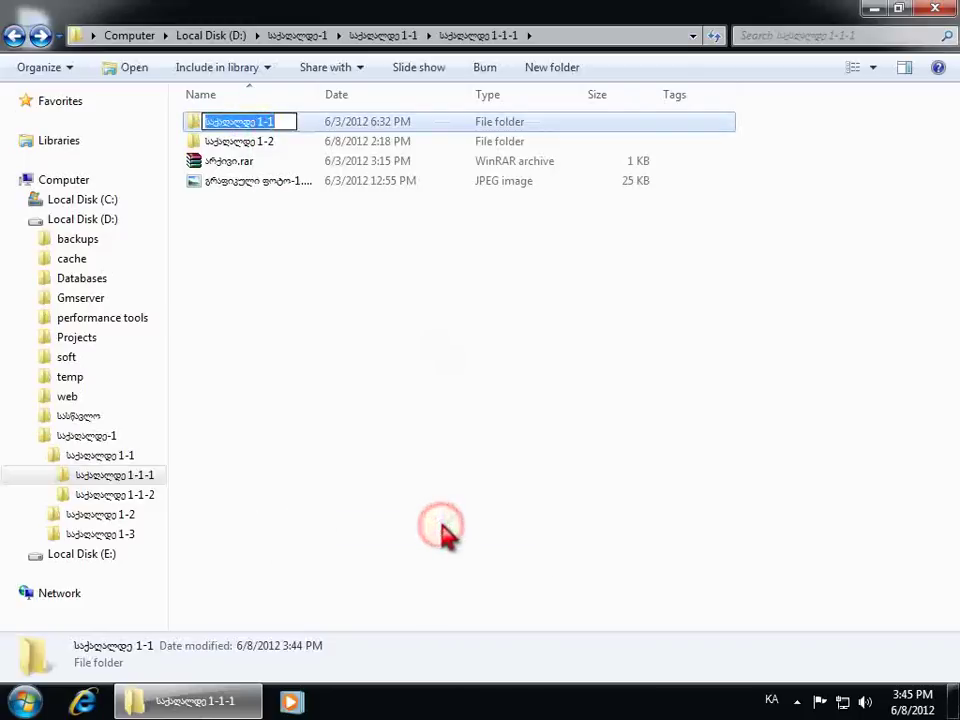
type("დრო")
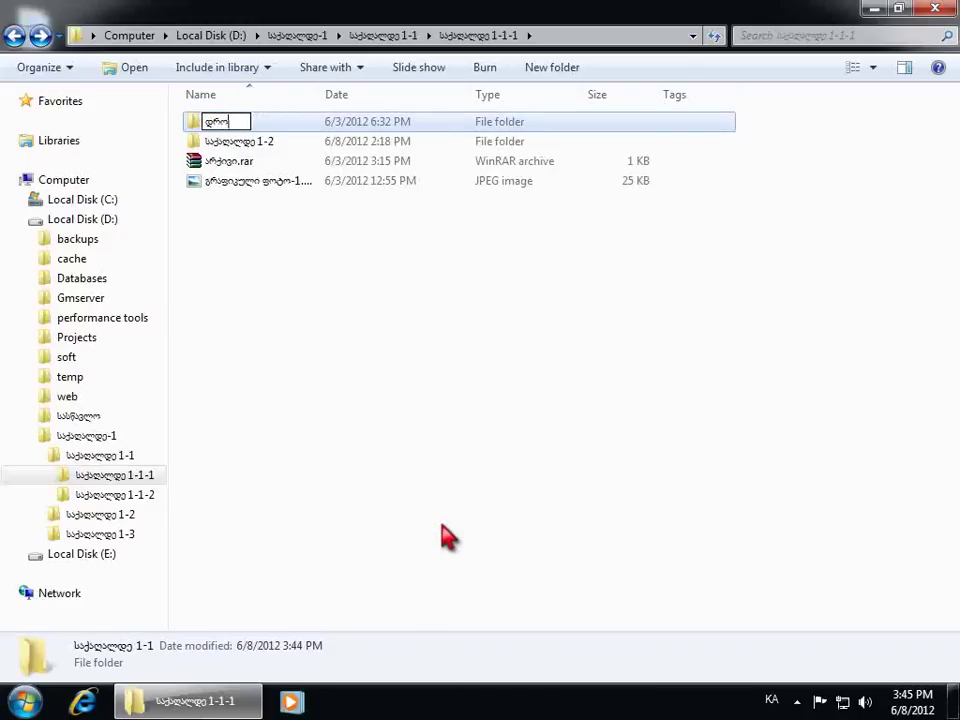
type("ებითი")
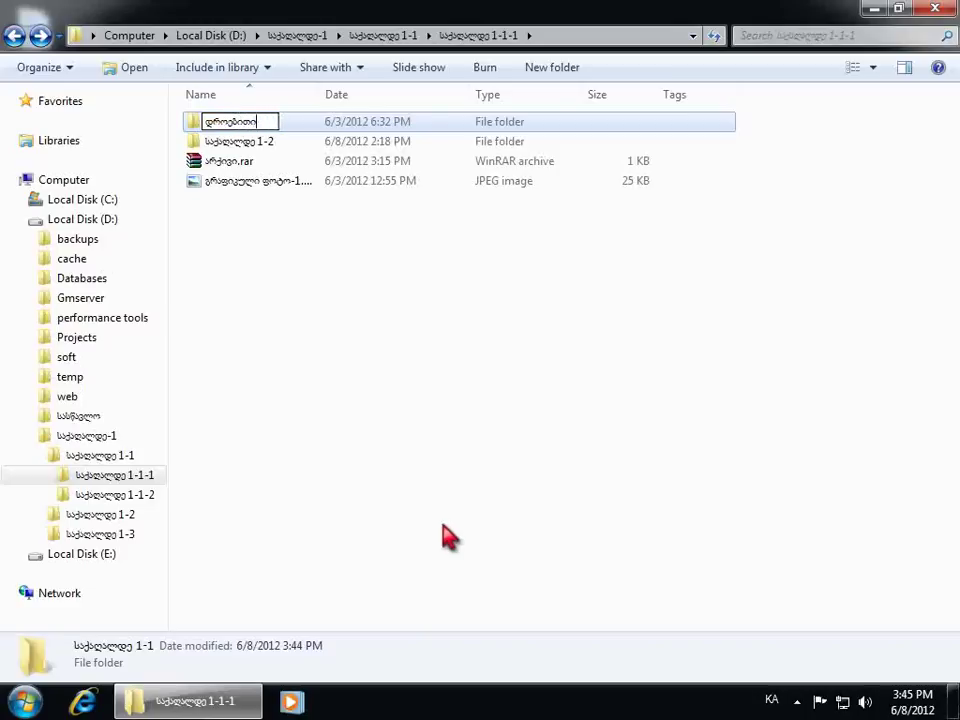
left_click(446, 421)
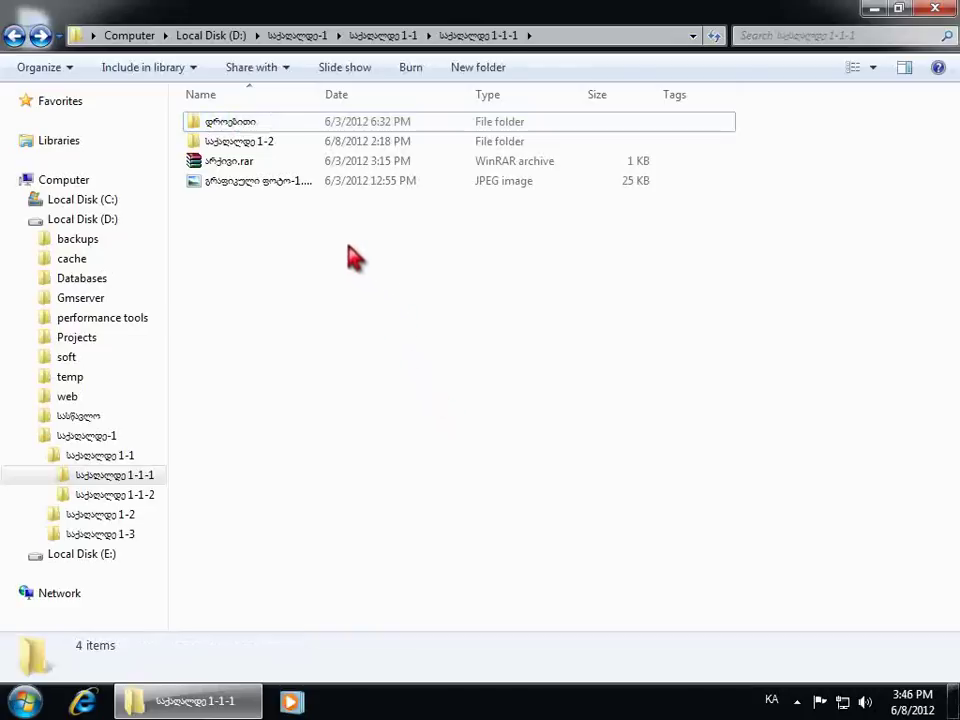
Move საქაღალდე 1-2, არქივი.rar and გრაფიკული ფოტო-1 into the folder დროებითი, and undo that move
left_click_drag(244, 202, 236, 125)
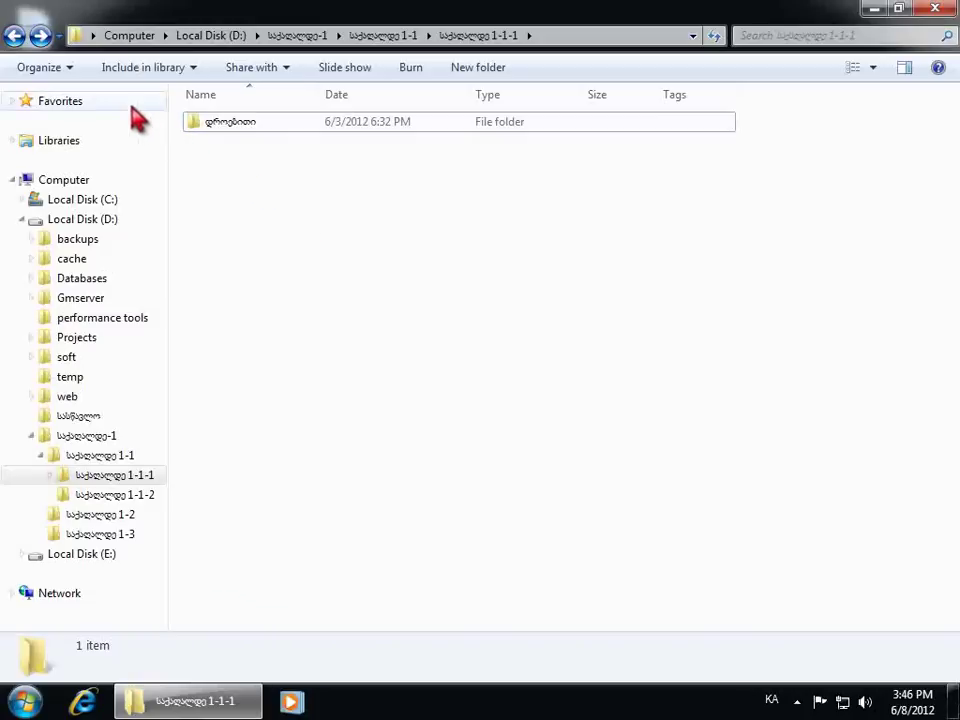
left_click(76, 74)
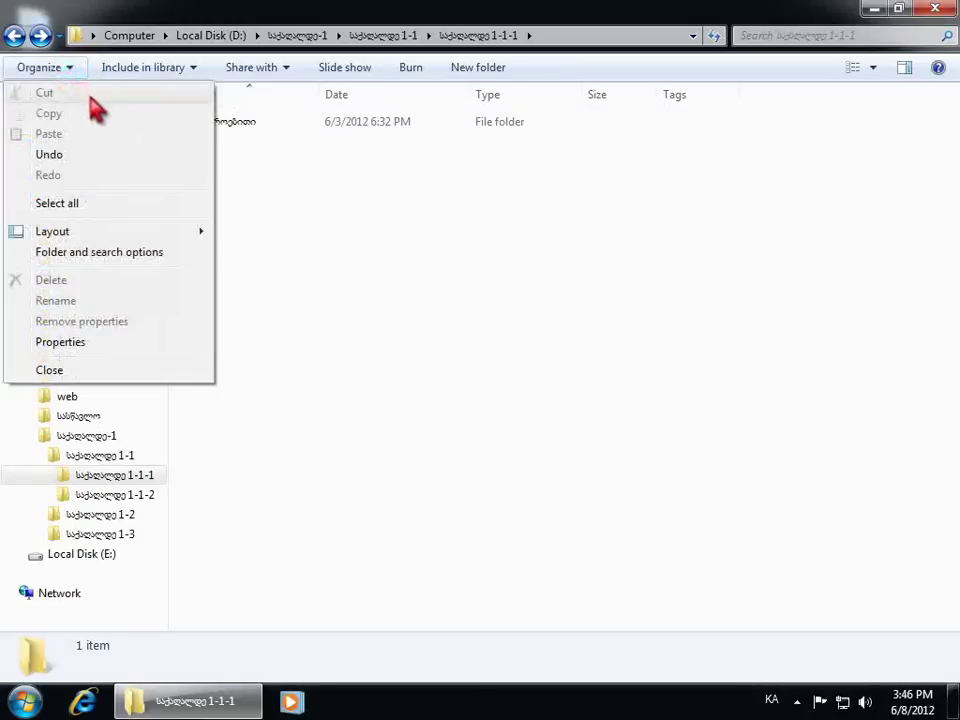
left_click(131, 156)
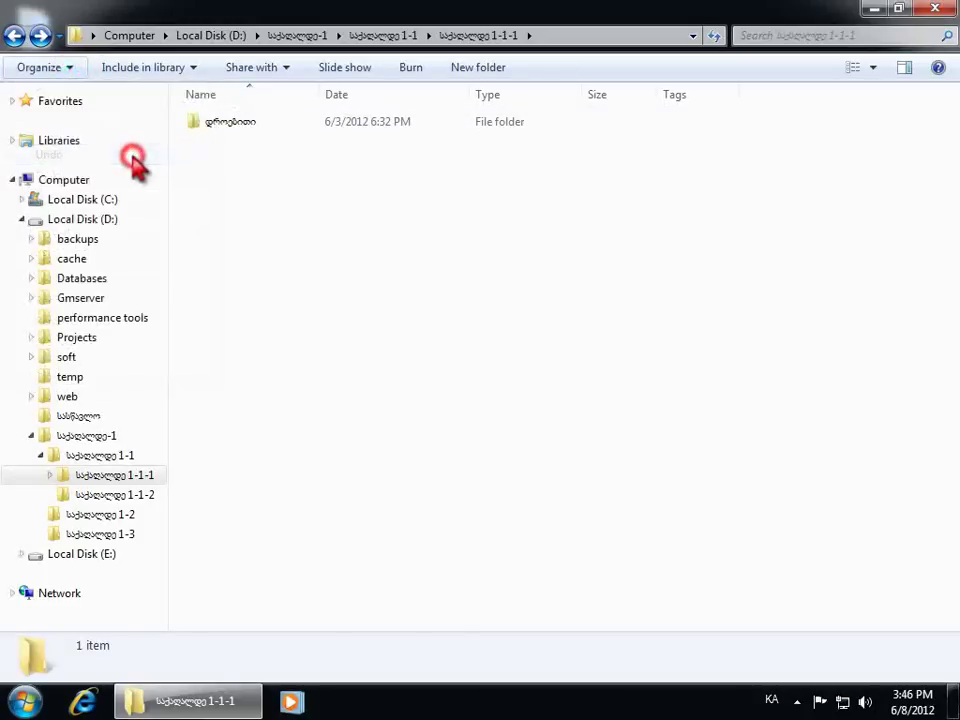
left_click(232, 245)
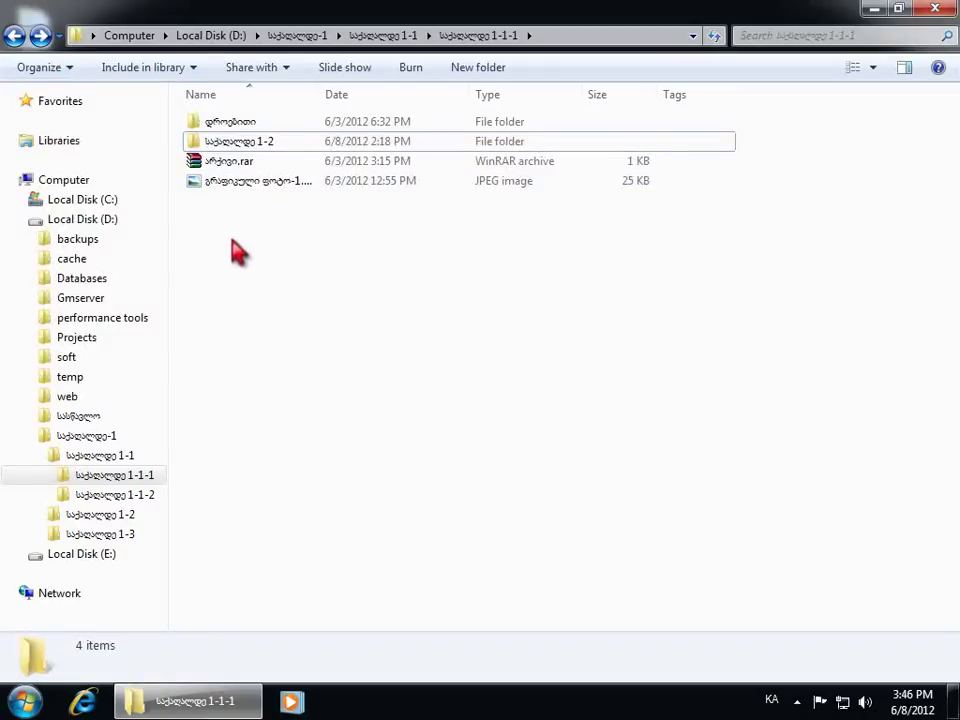
Undo the renaming of the folder დროებითი and clear the selection
left_click(70, 68)
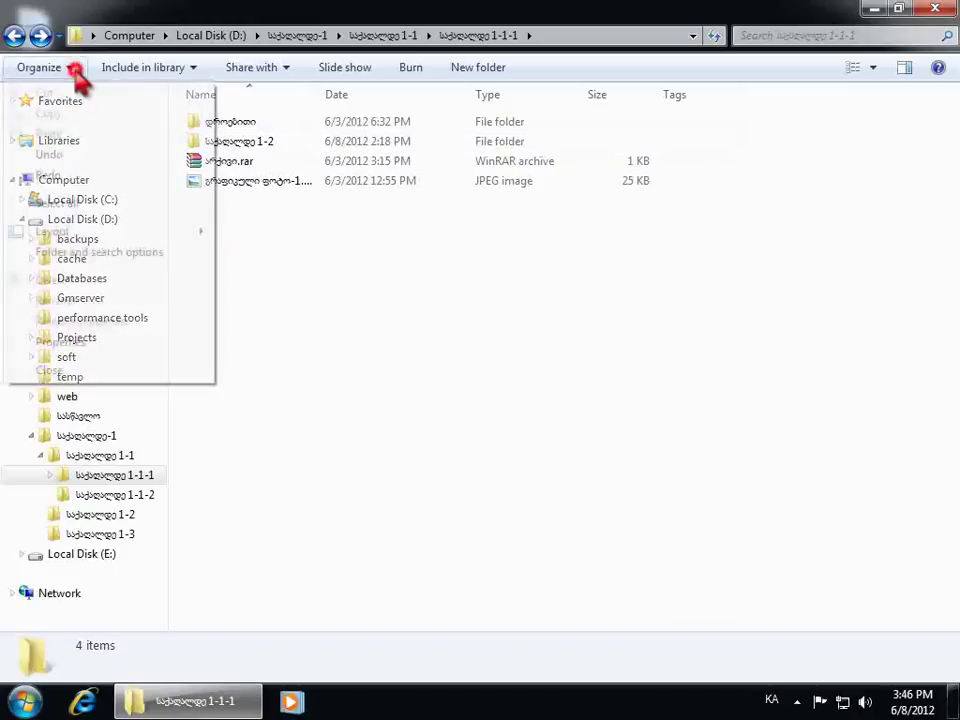
left_click(92, 157)
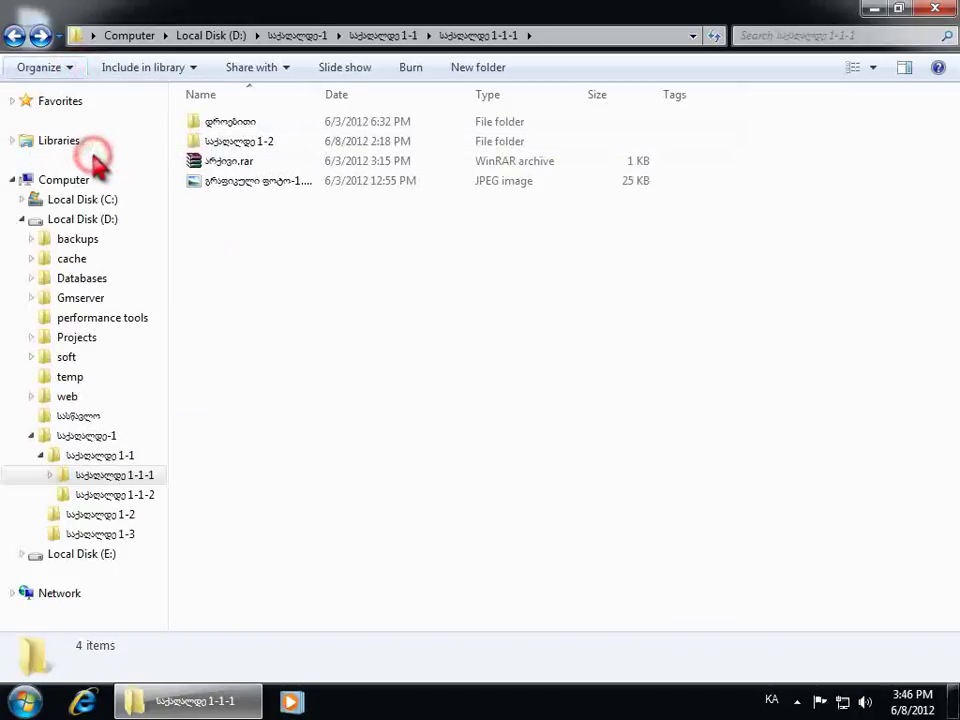
left_click(241, 236)
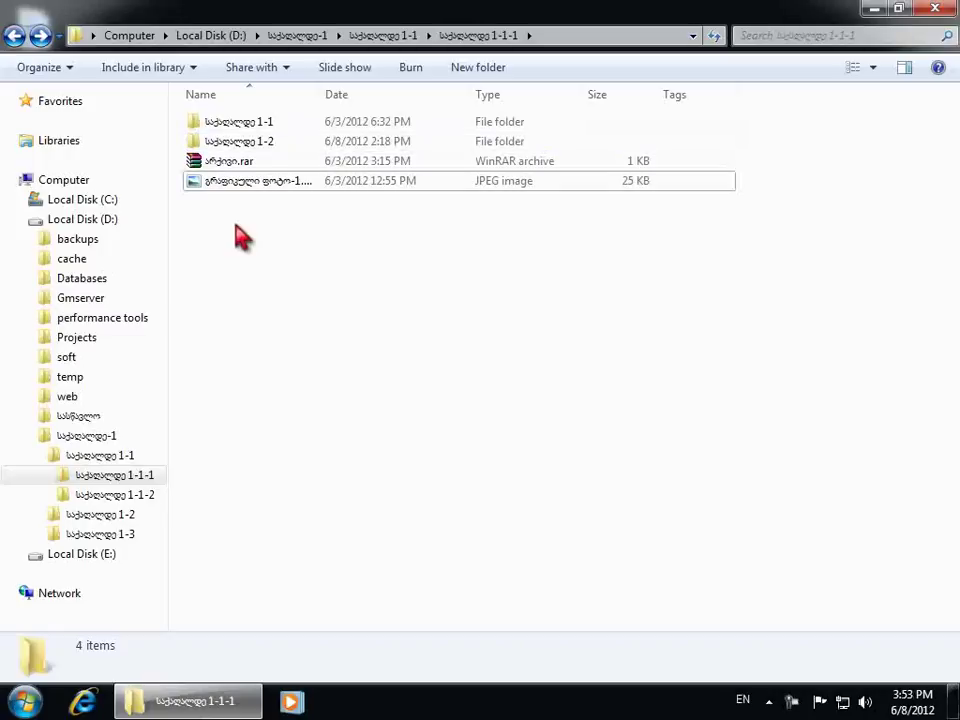
key("alt+shift")
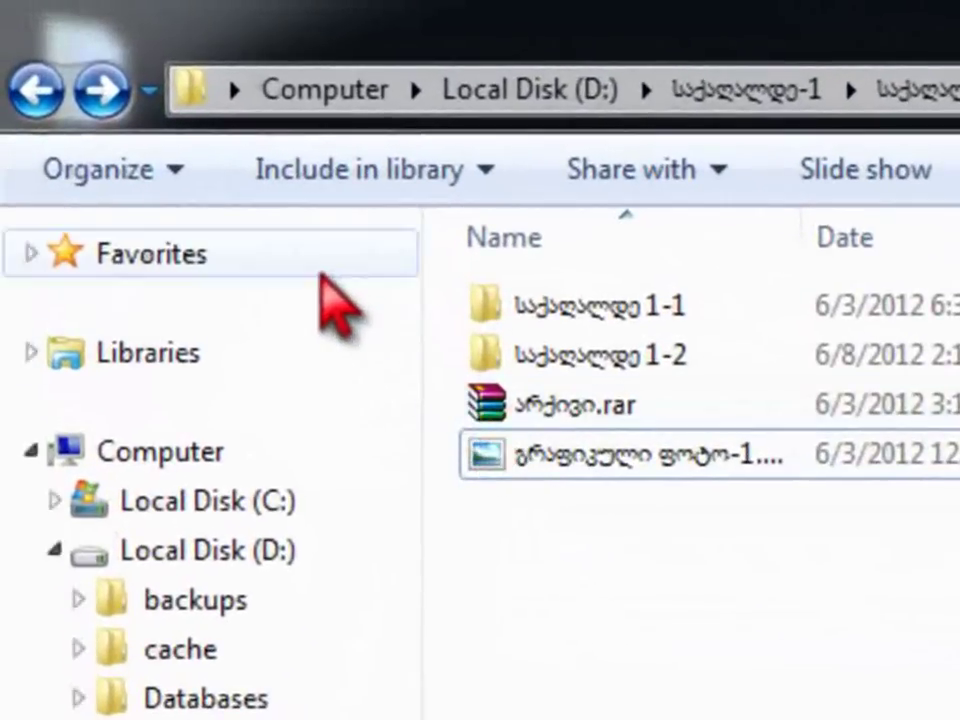
Redo the renaming of the folder საქაღალდე 1-1 as დროებითი and the move of the three other items into it
left_click(196, 174)
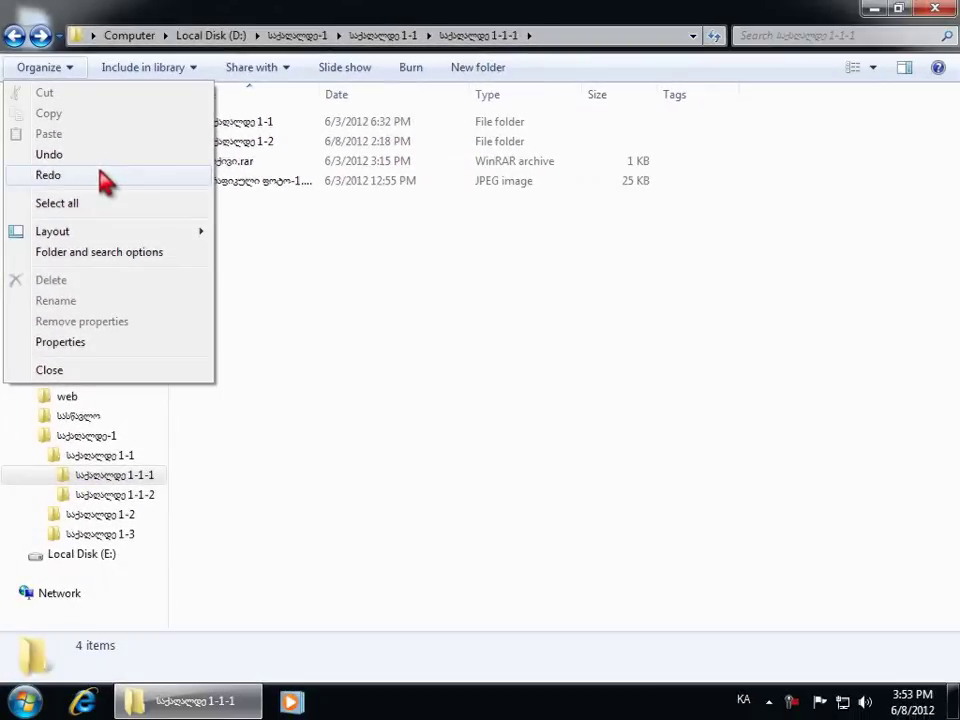
left_click(253, 440)
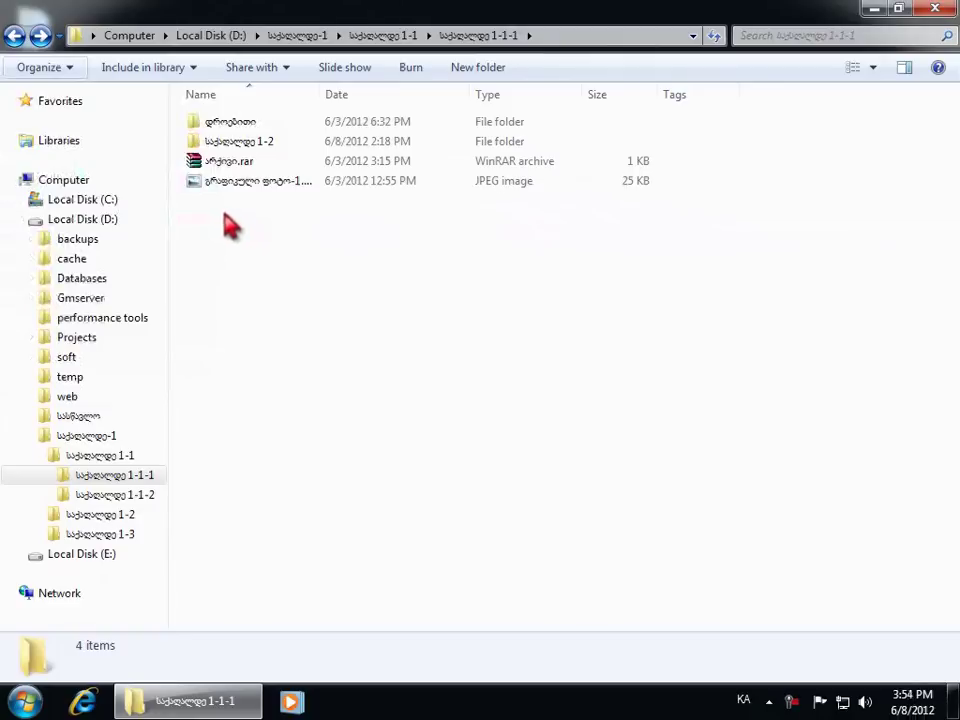
left_click(76, 69)
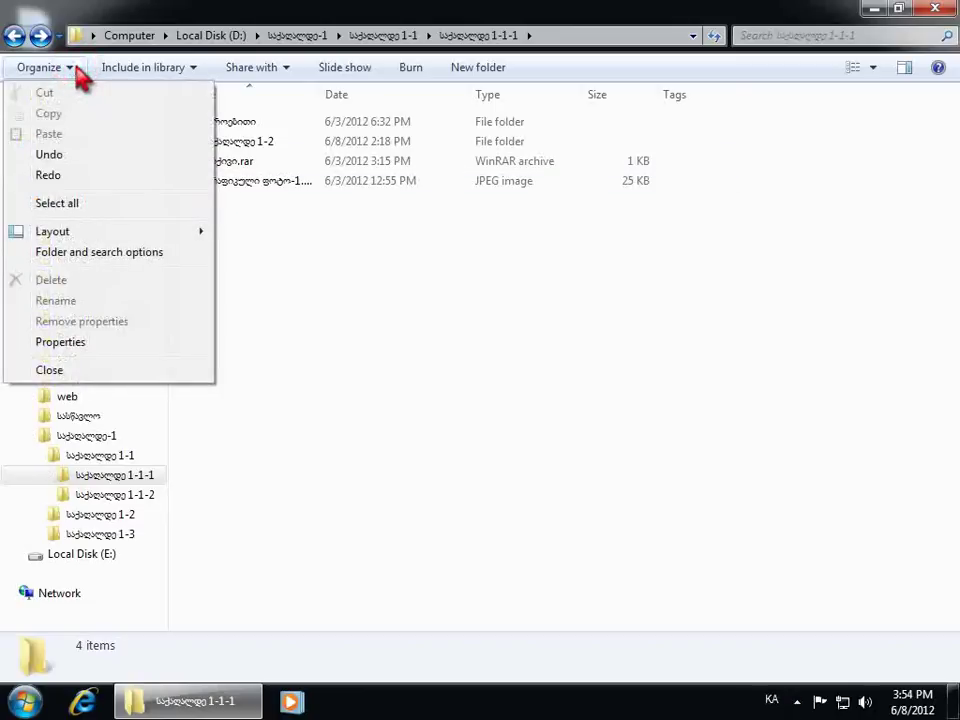
left_click(111, 178)
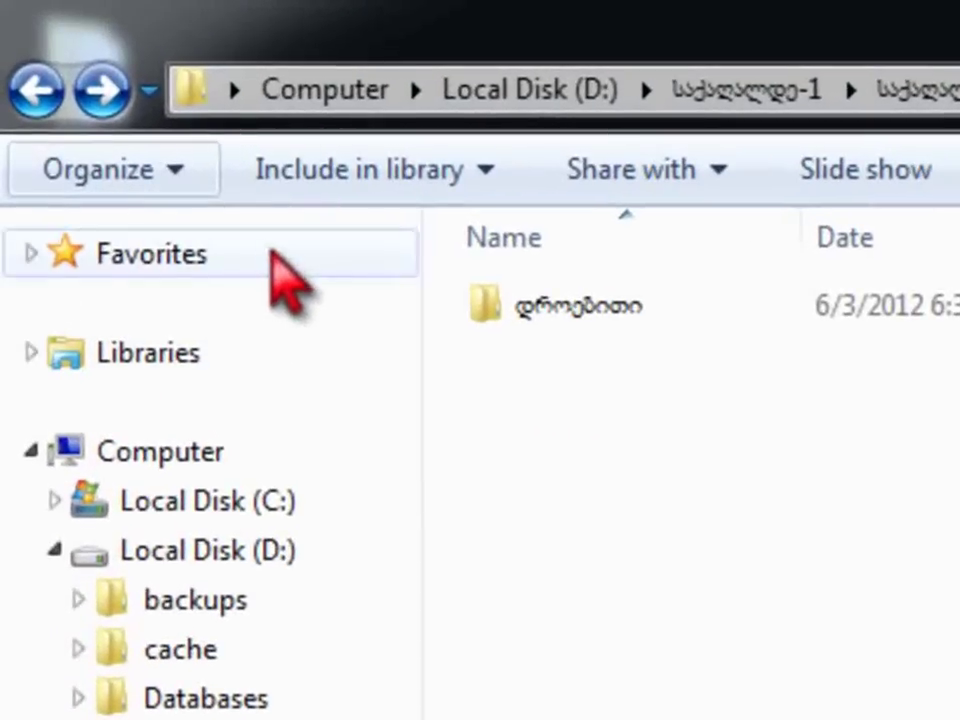
left_click(178, 168)
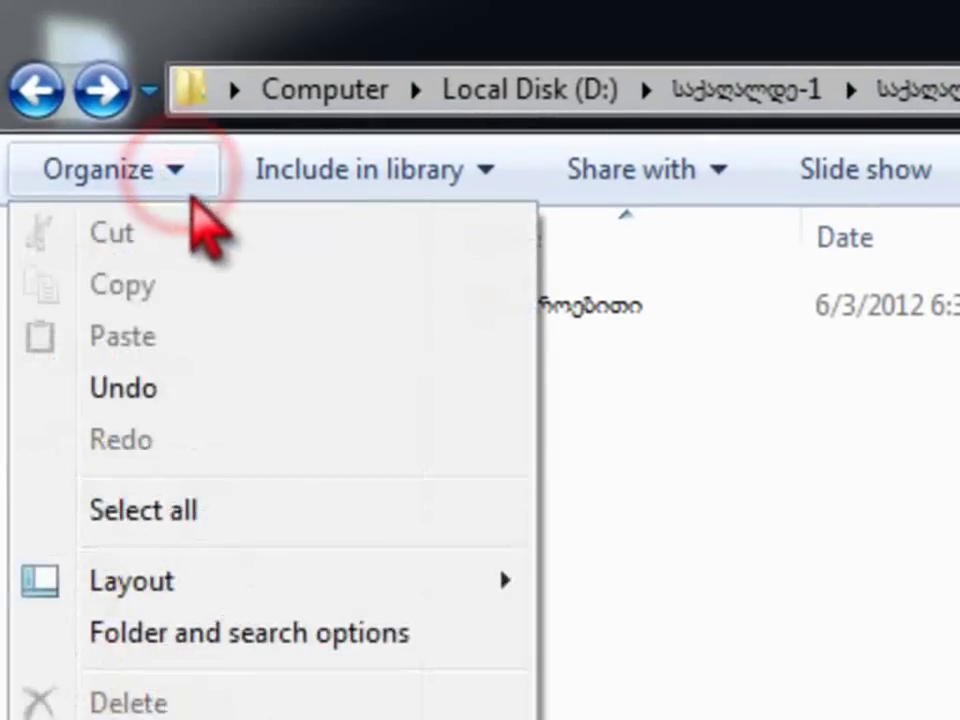
left_click(320, 438)
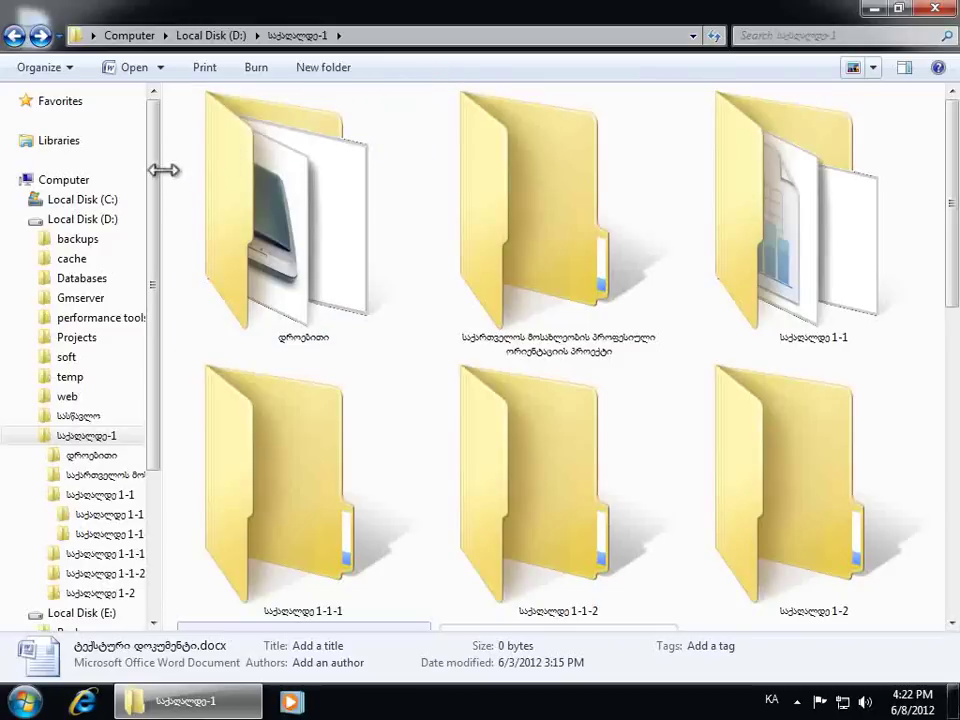
Look through the contents of საქაღალდე-1 in extra large icons and switch the folder to the Details view
mouse_move(154, 180)
left_mouse_down()
mouse_move(165, 332)
mouse_move(157, 180)
left_mouse_up()
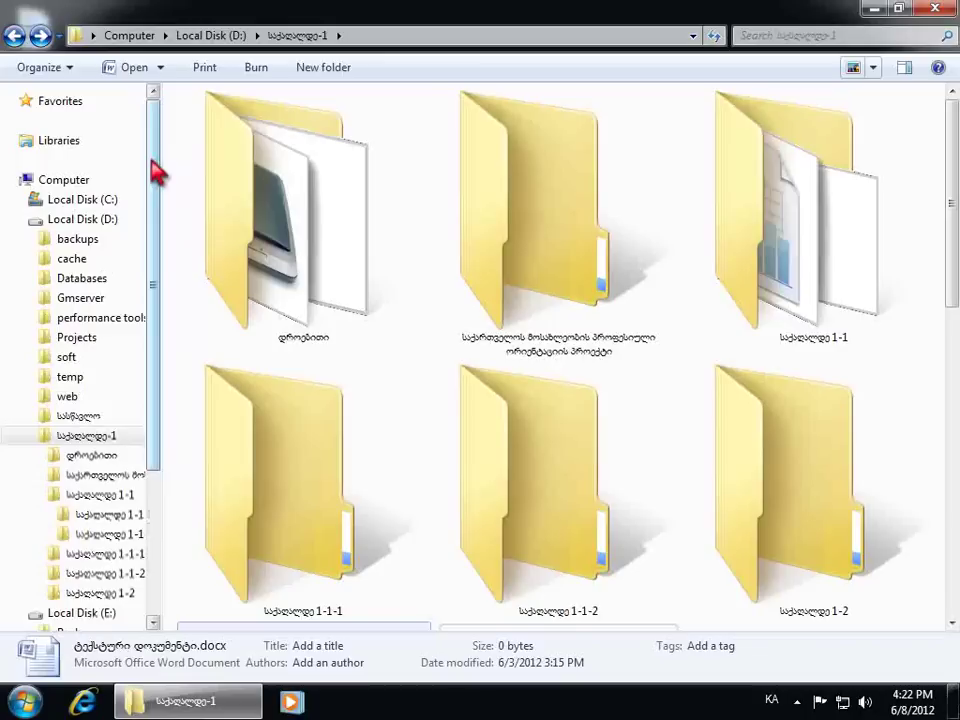
left_click_drag(950, 102, 957, 148)
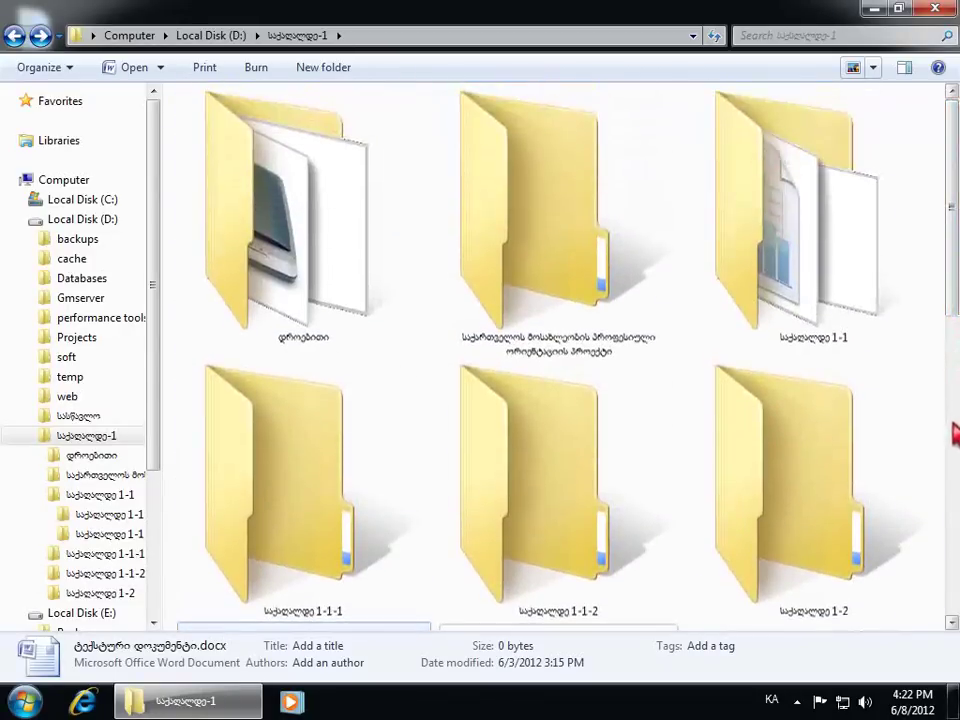
left_click(955, 478)
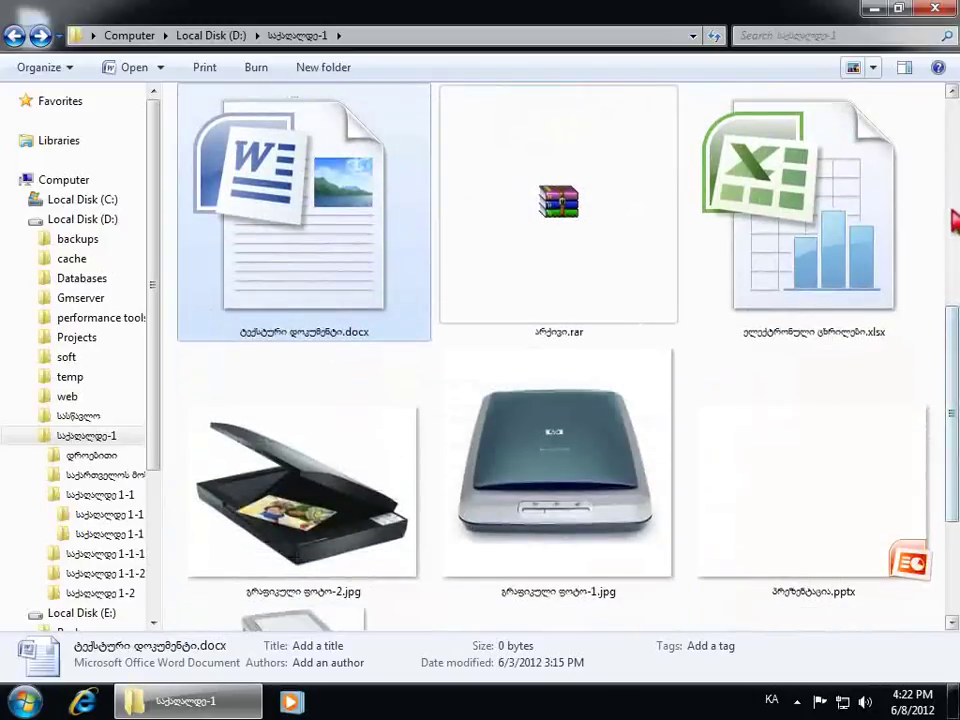
left_click(955, 163)
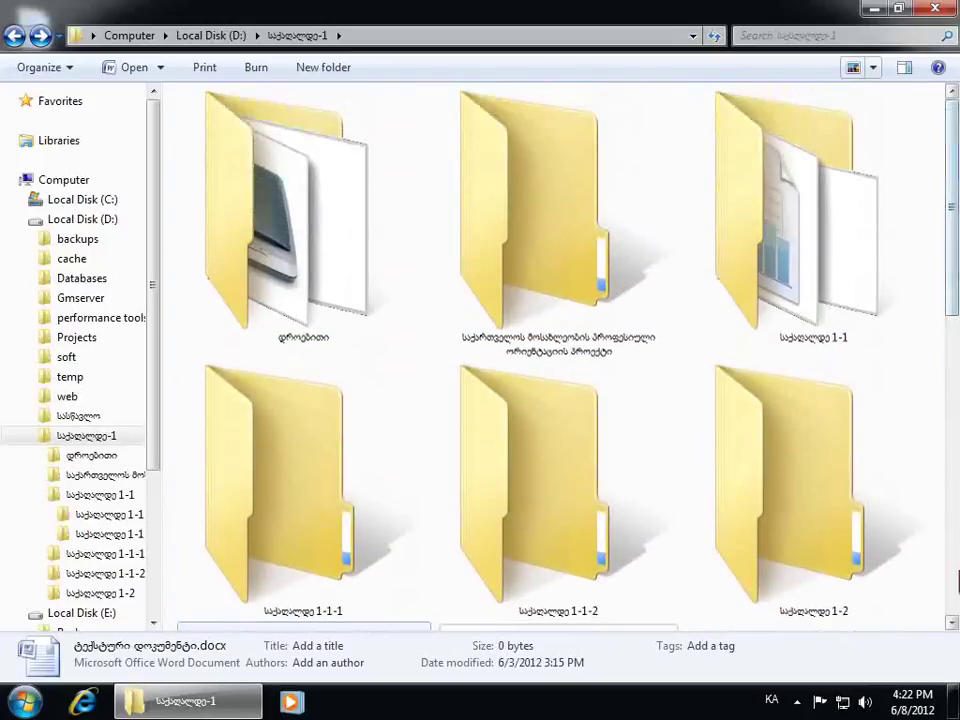
left_click(953, 624)
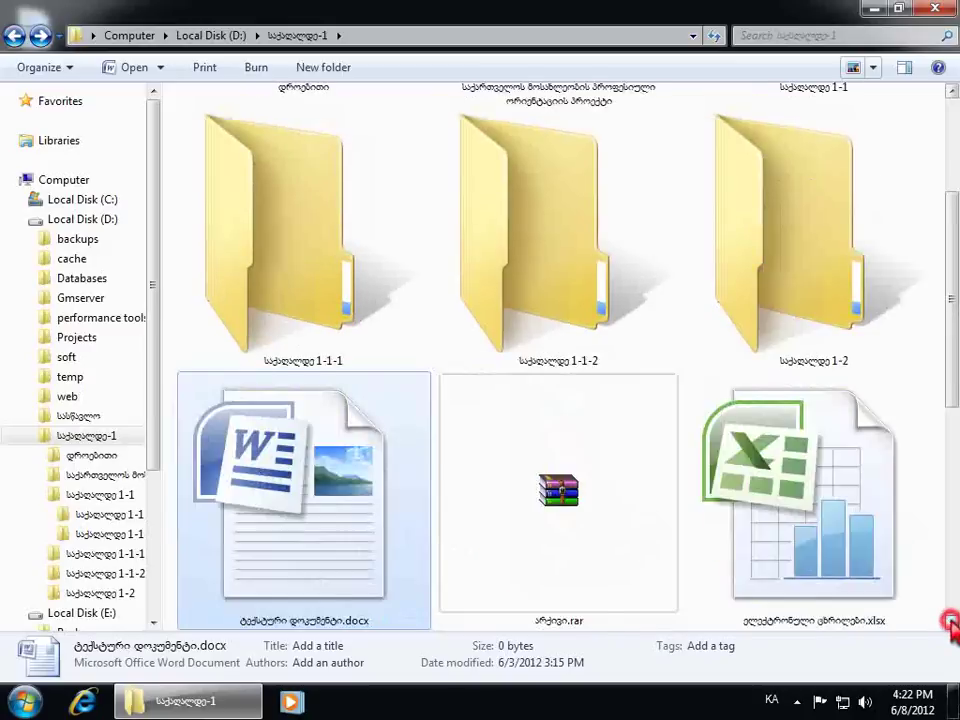
left_click(953, 92)
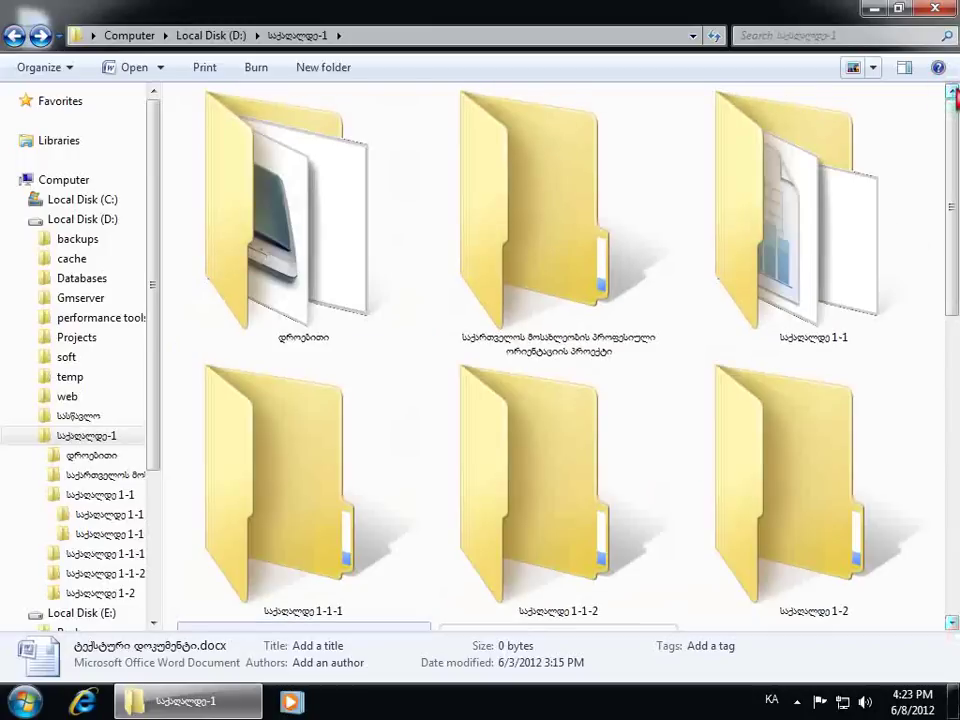
left_click(872, 67)
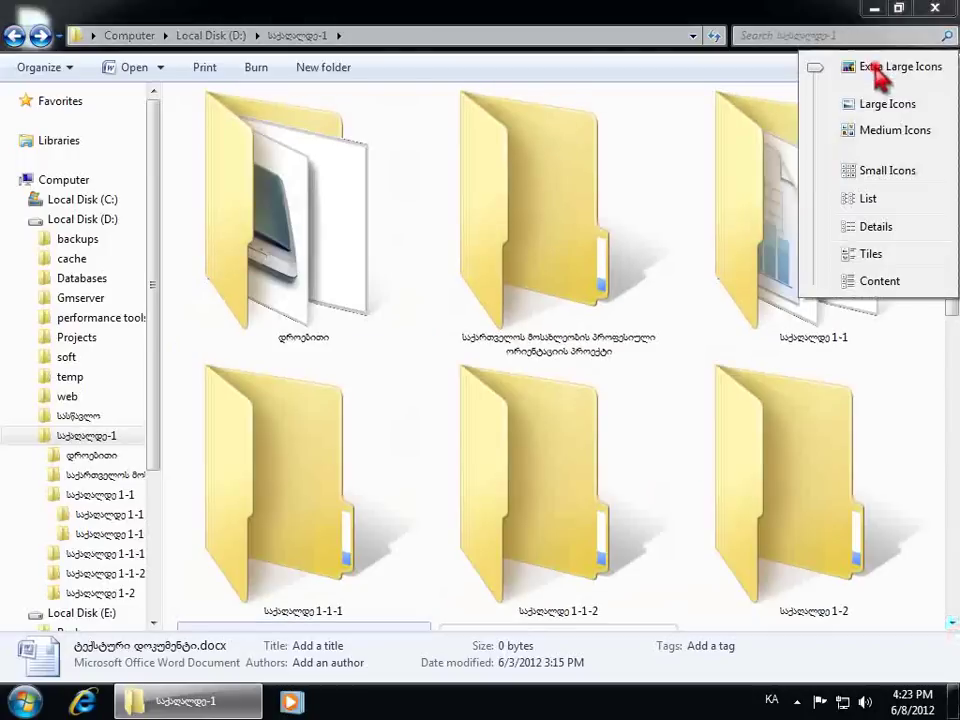
left_click(889, 229)
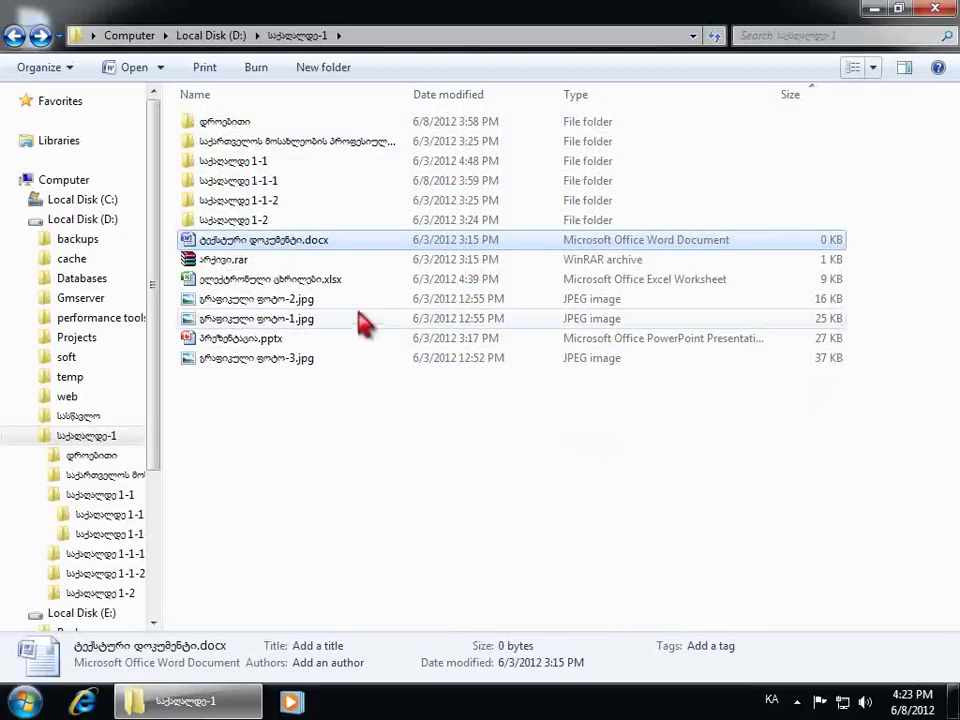
Check the size of ტექსტური დოკუმენტი.docx and the drive capacities under Computer, and return to the folder საქაღალდე-1
mouse_move(366, 249)
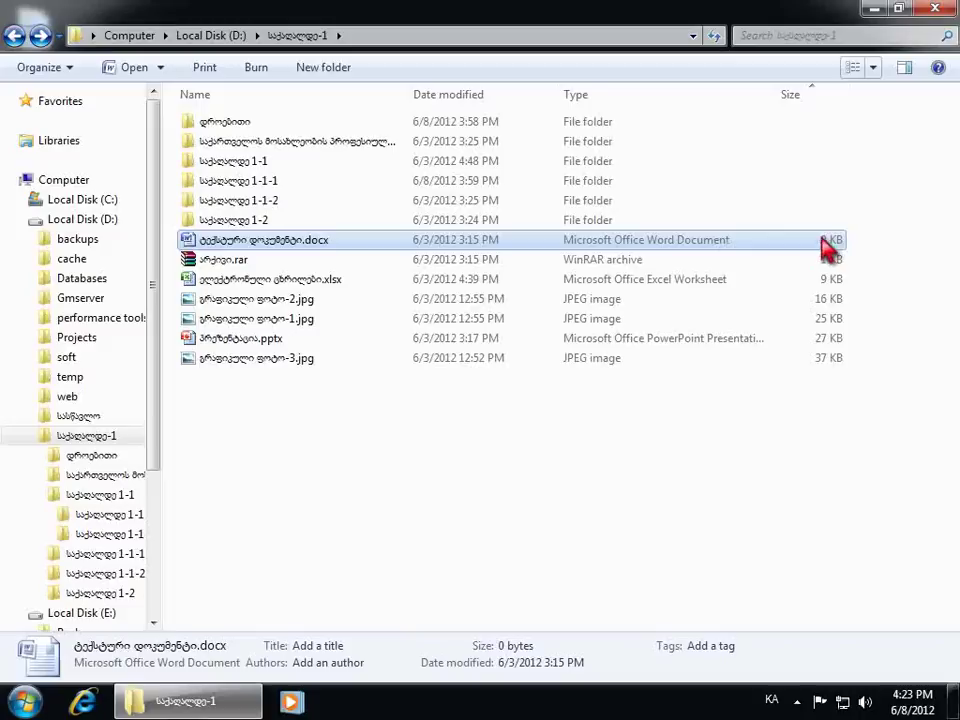
left_click(478, 438)
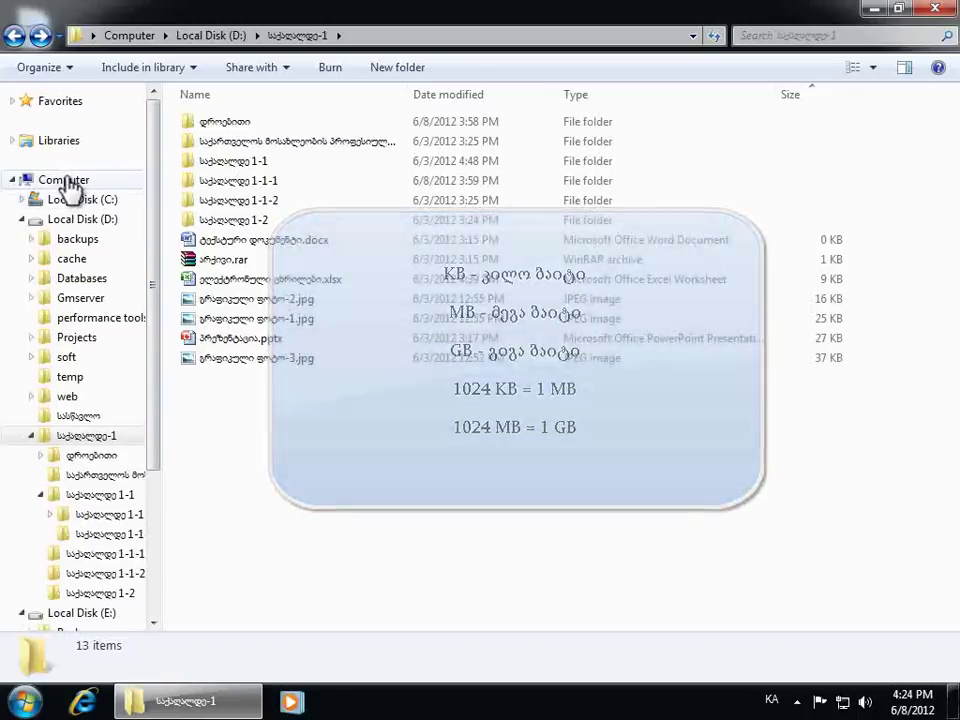
left_click(64, 181)
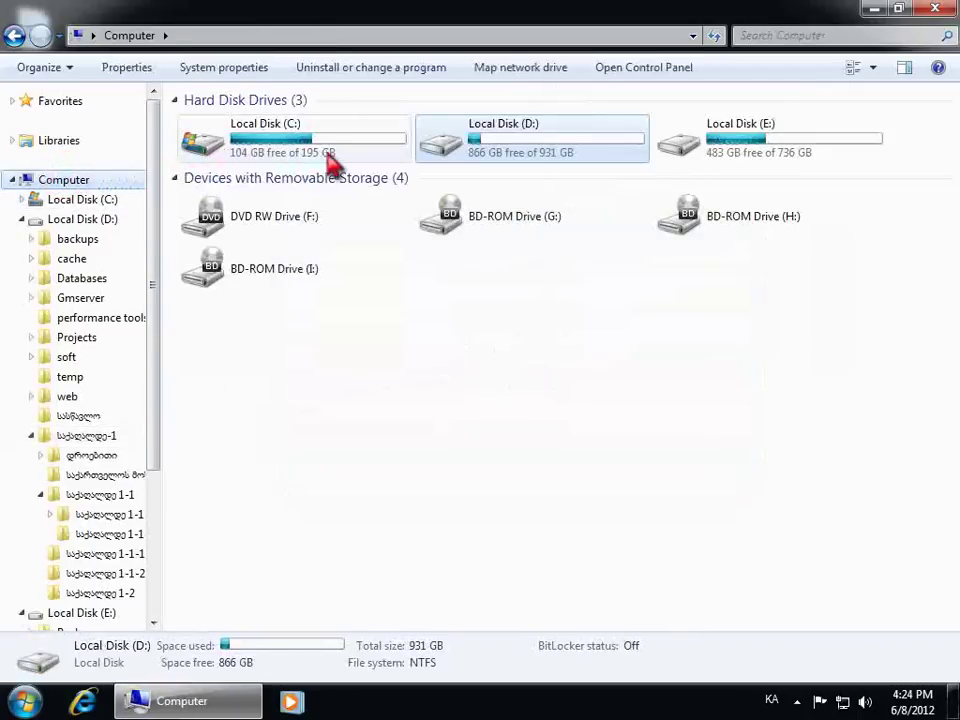
left_click(15, 36)
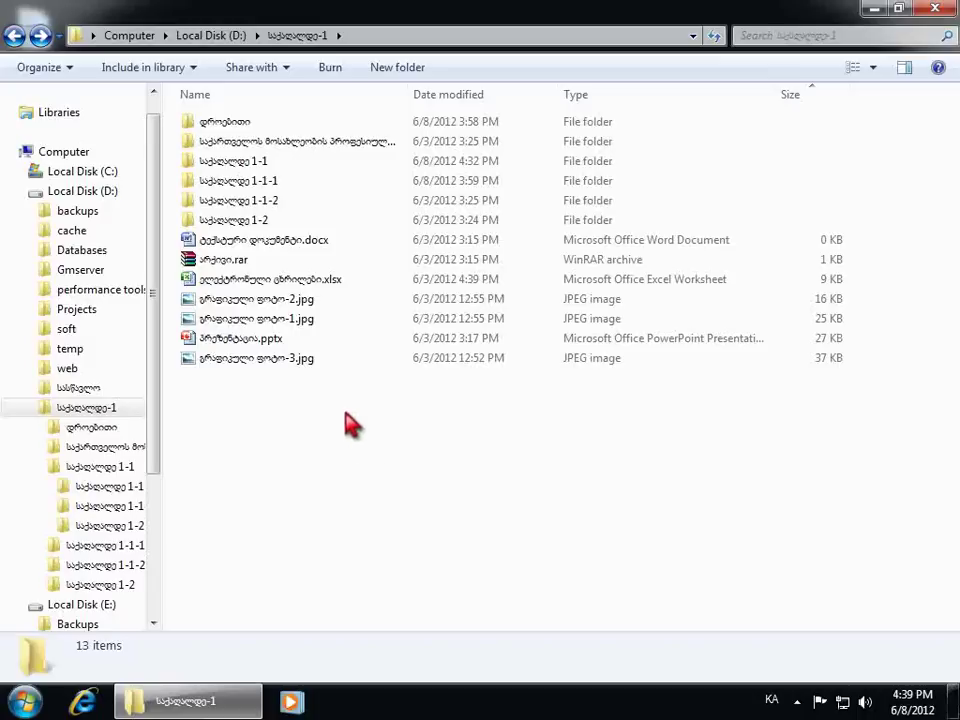
Sort the contents of საქაღალდე-1 by name, date modified and type, and finally by size in ascending order
left_click(273, 95)
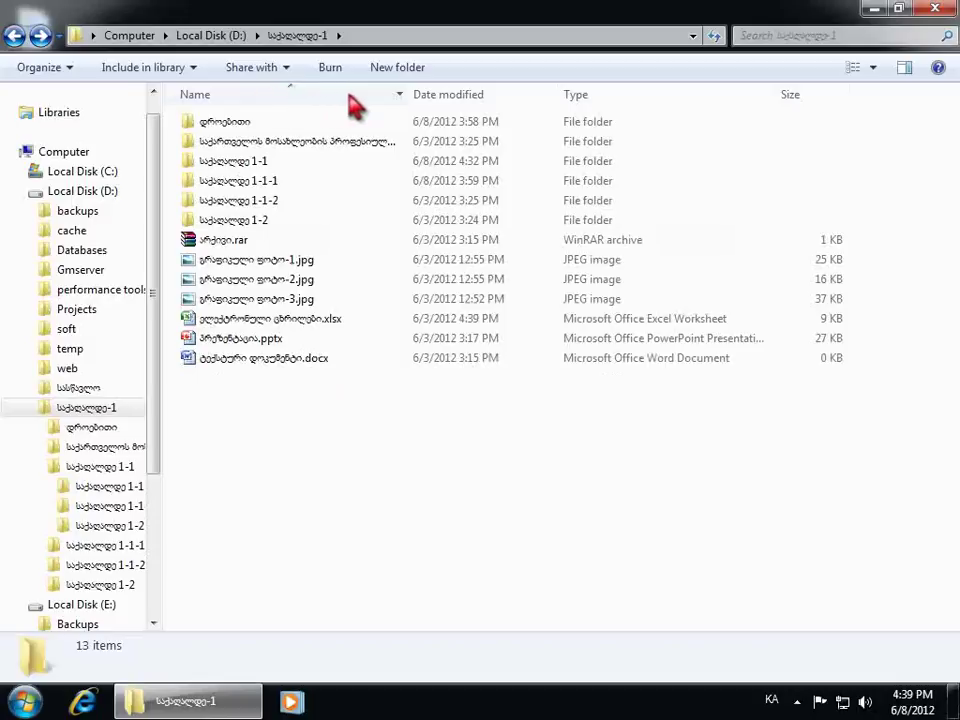
left_click(503, 96)
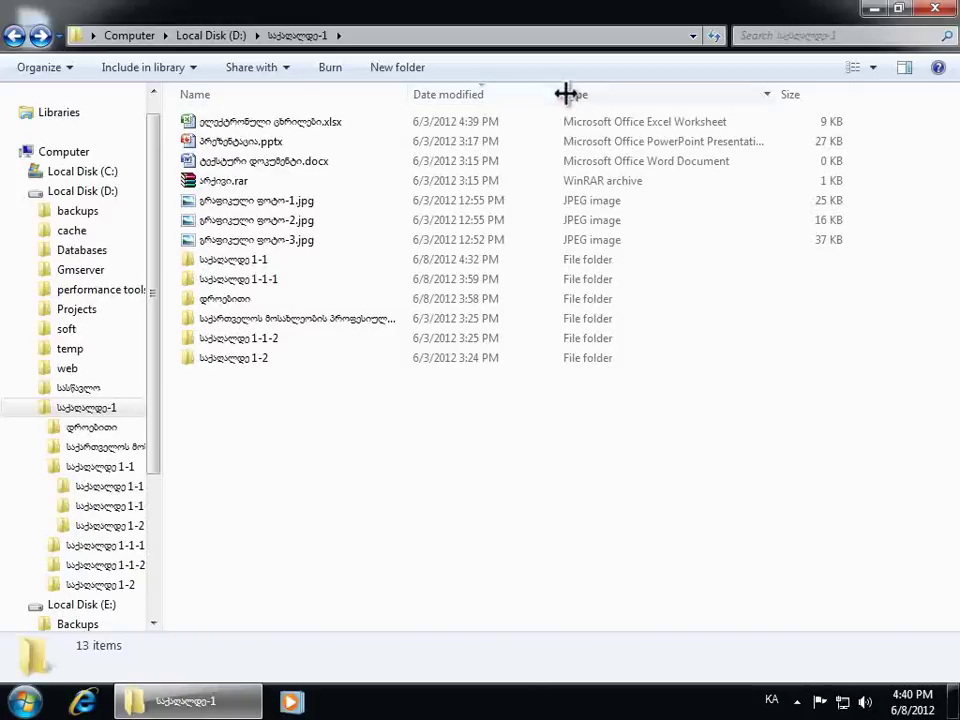
left_click(640, 97)
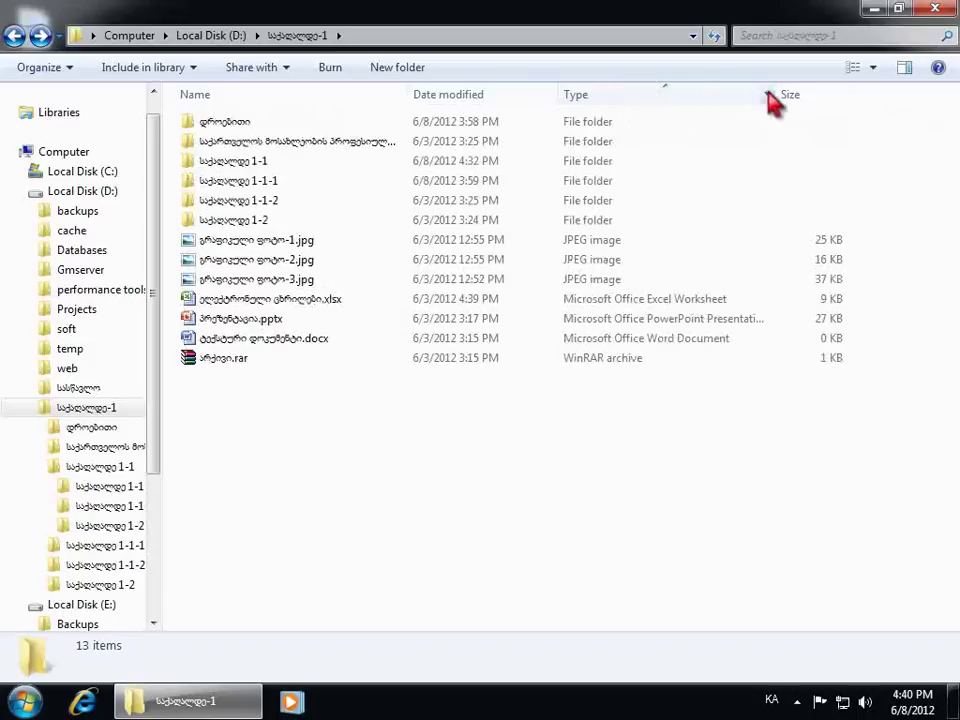
left_click(820, 95)
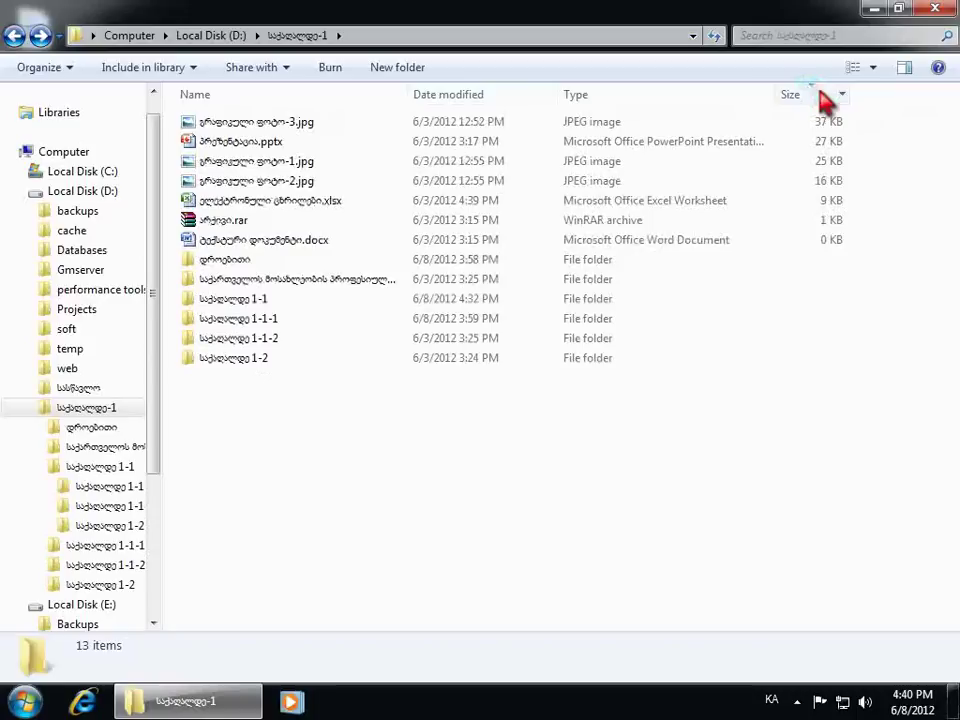
left_click(822, 97)
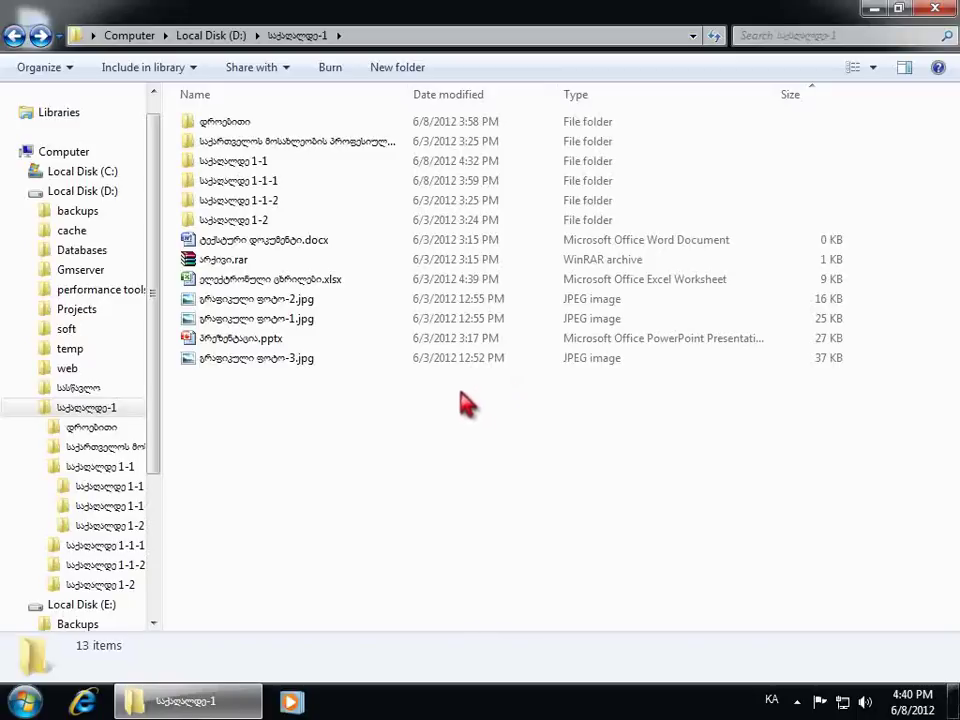
Search the folder საქაღალდე 1-1 for გრაფ, return to the full folder contents and close the window
double_click(238, 162)
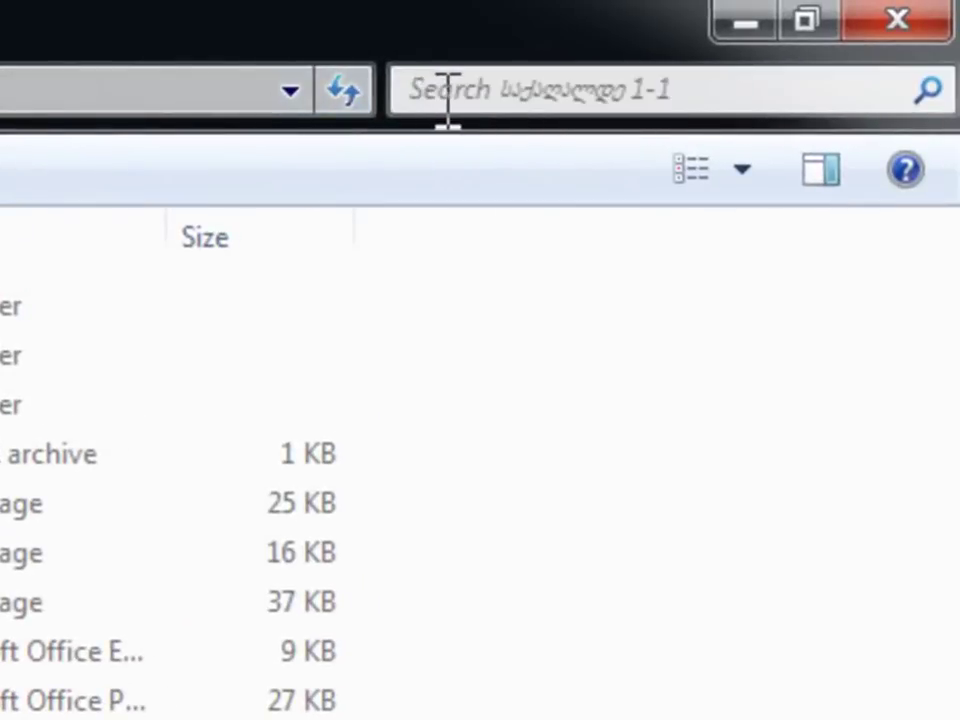
left_click(447, 92)
type("გრაფ")
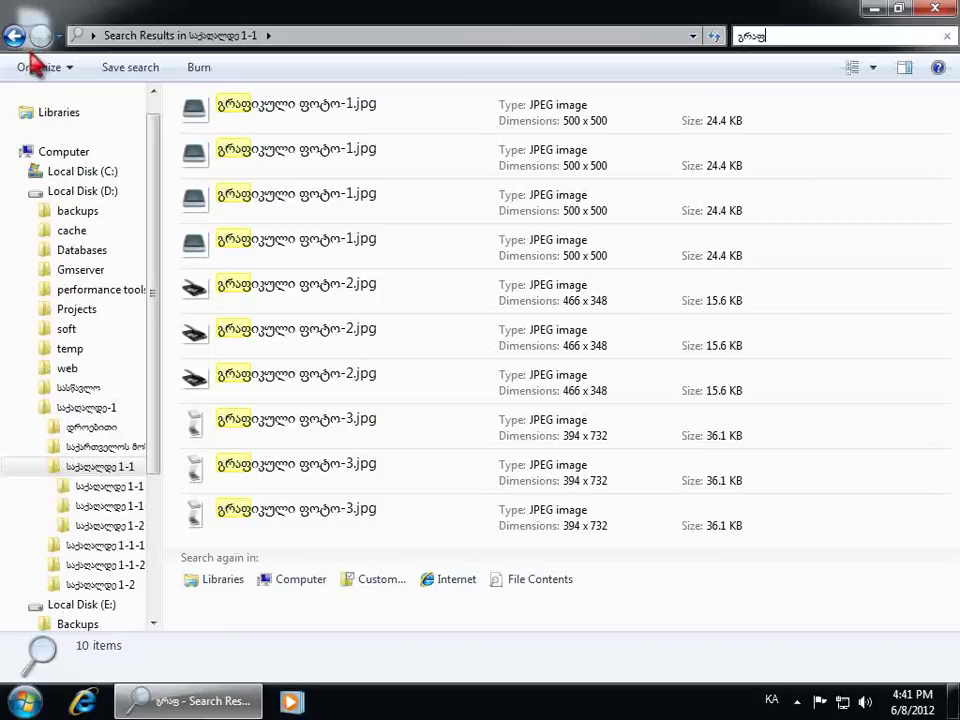
left_click(16, 36)
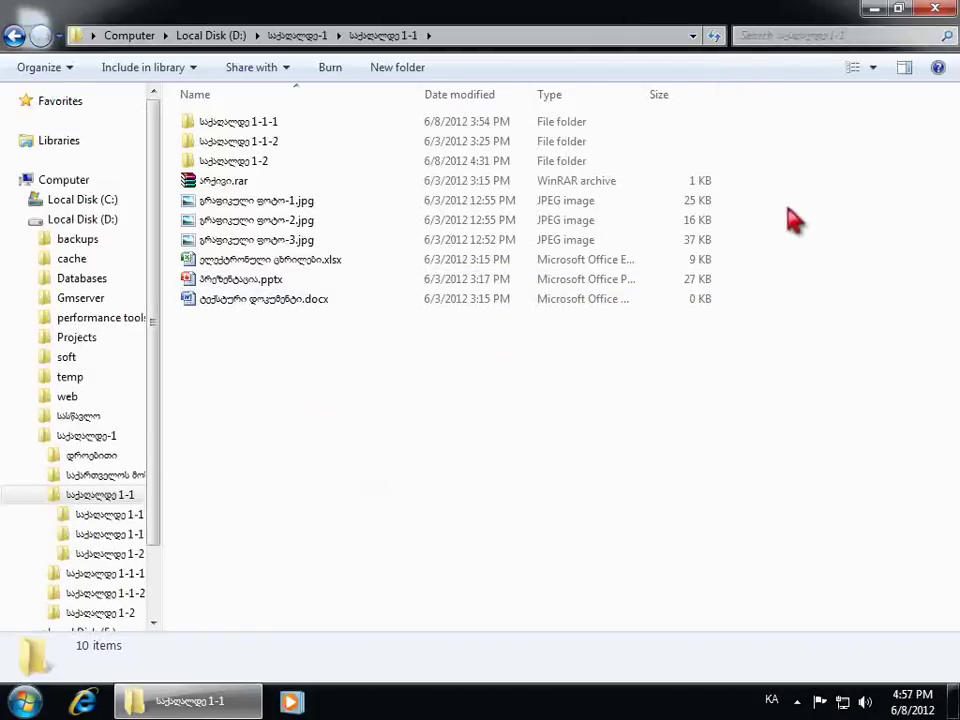
left_click(941, 17)
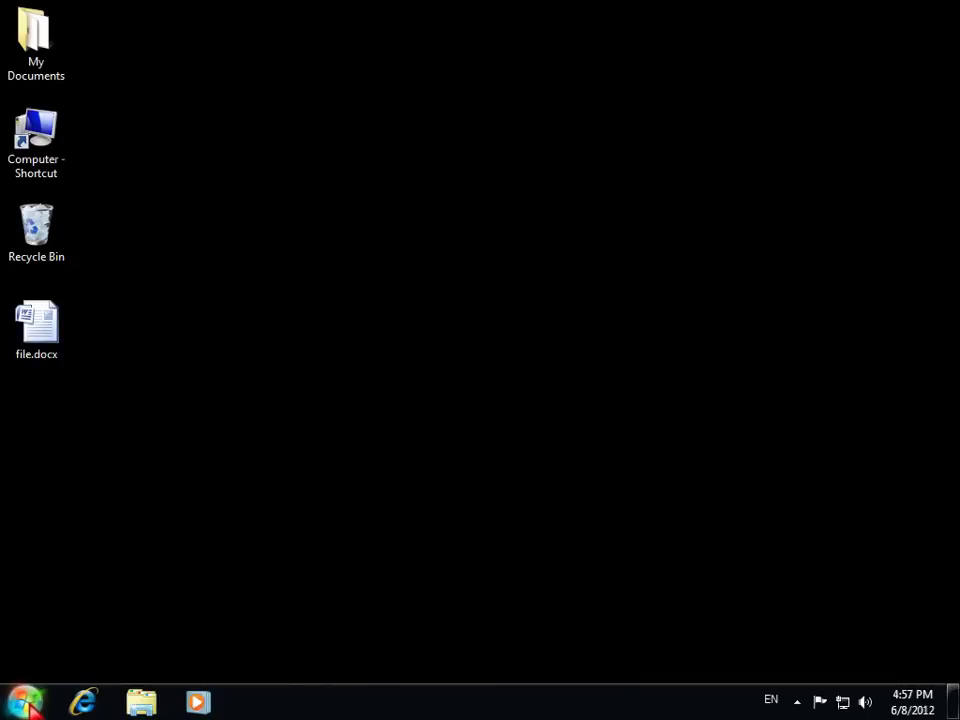
Examine the recent files that the Start menu offers for Word 2007, Notepad, PowerPoint 2007 and Visual Studio 2010
left_click(27, 703)
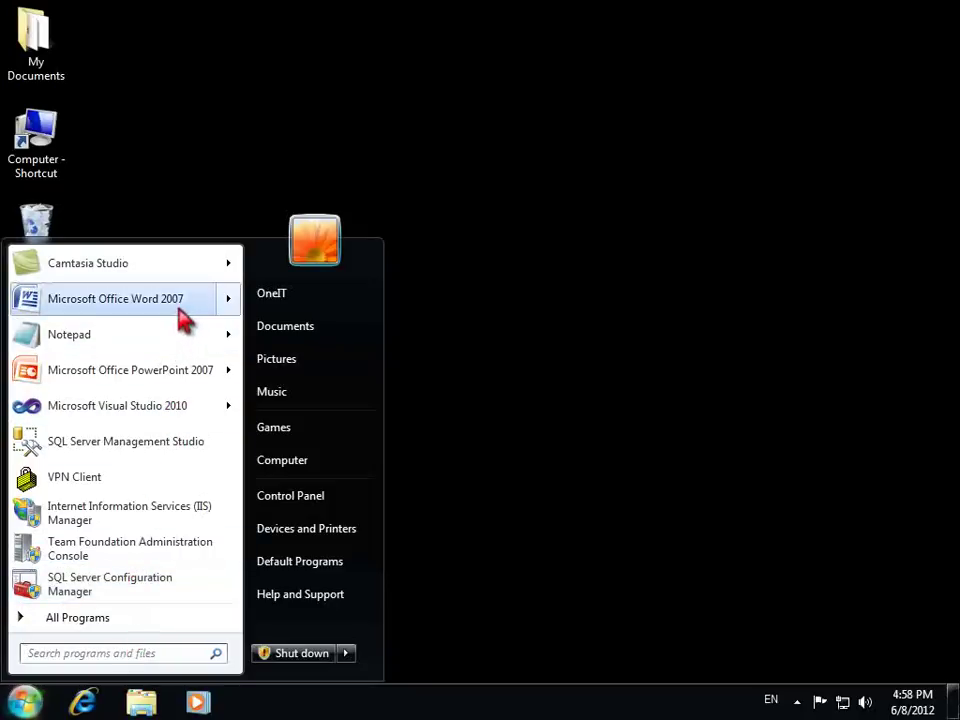
mouse_move(180, 312)
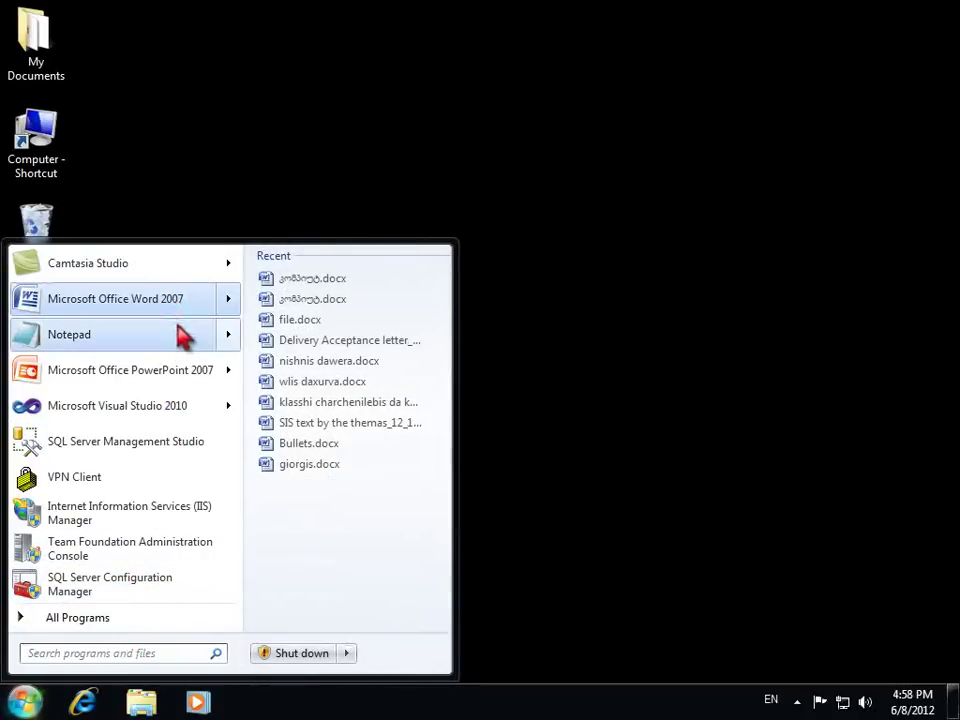
mouse_move(182, 339)
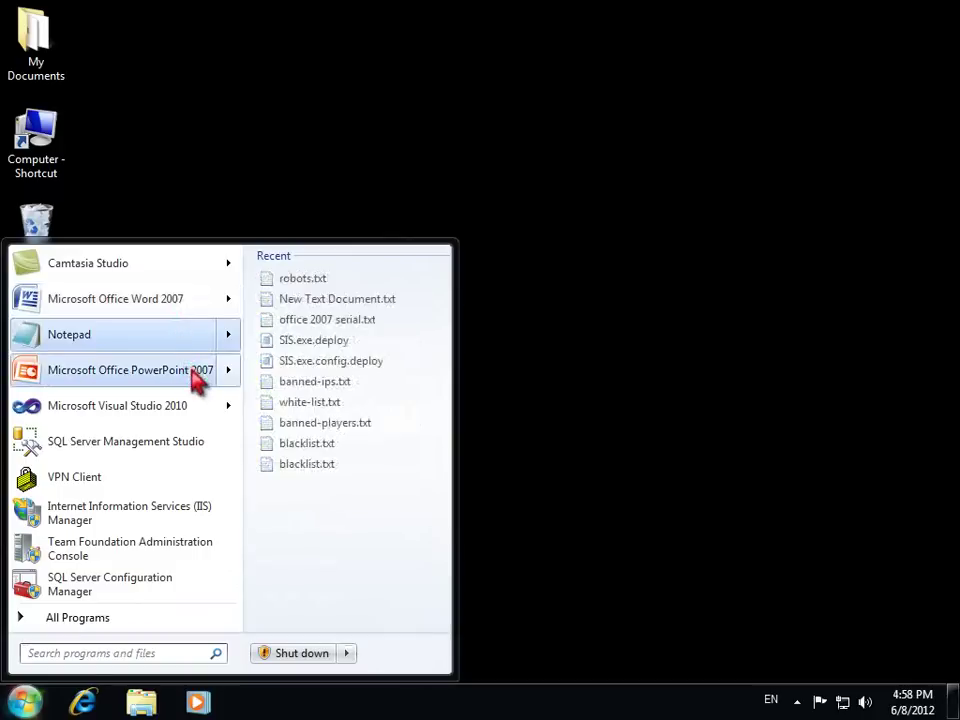
mouse_move(197, 383)
mouse_move(197, 418)
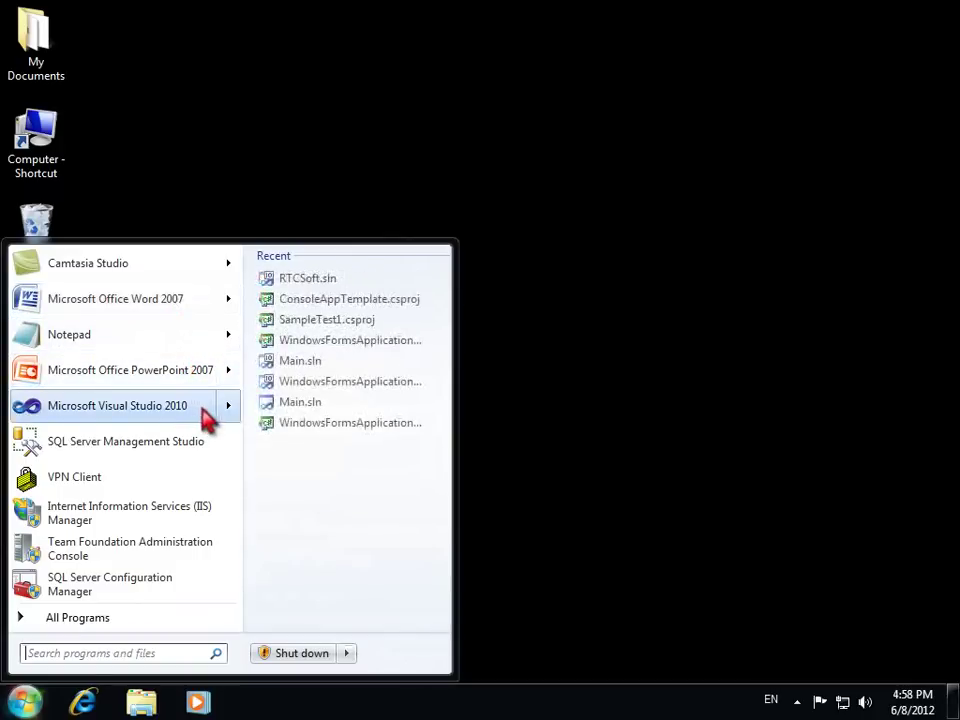
left_click(228, 408)
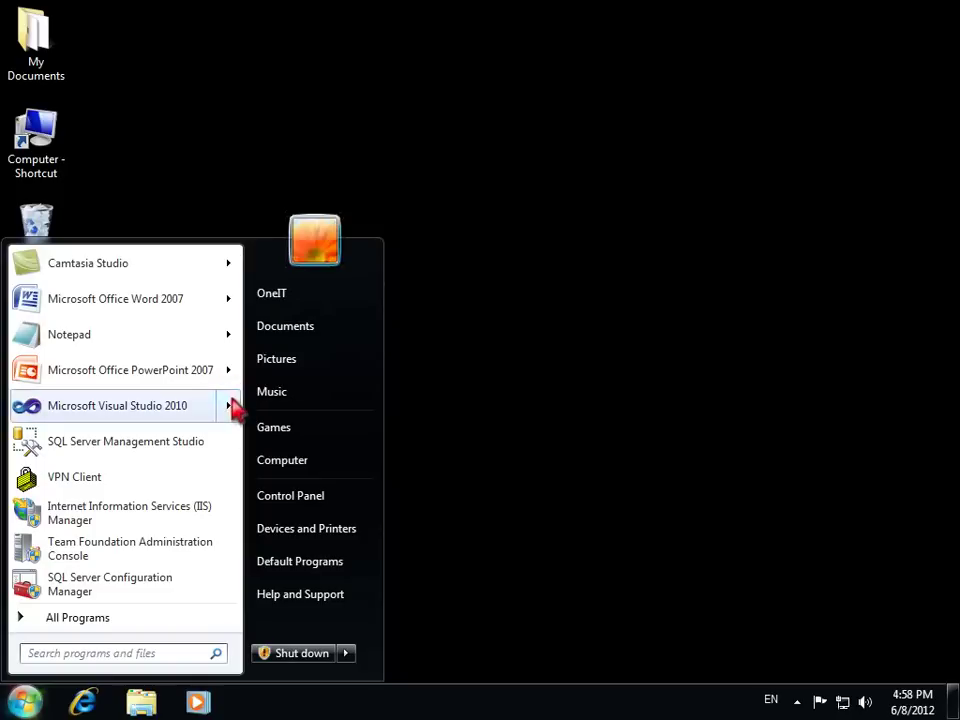
mouse_move(231, 408)
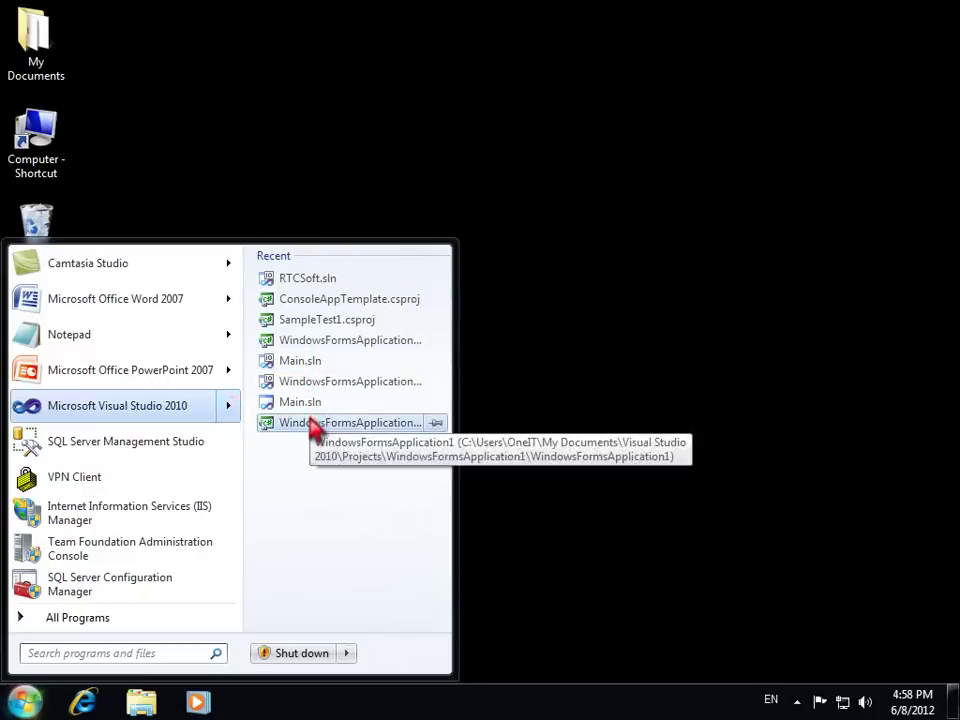
left_click(231, 405)
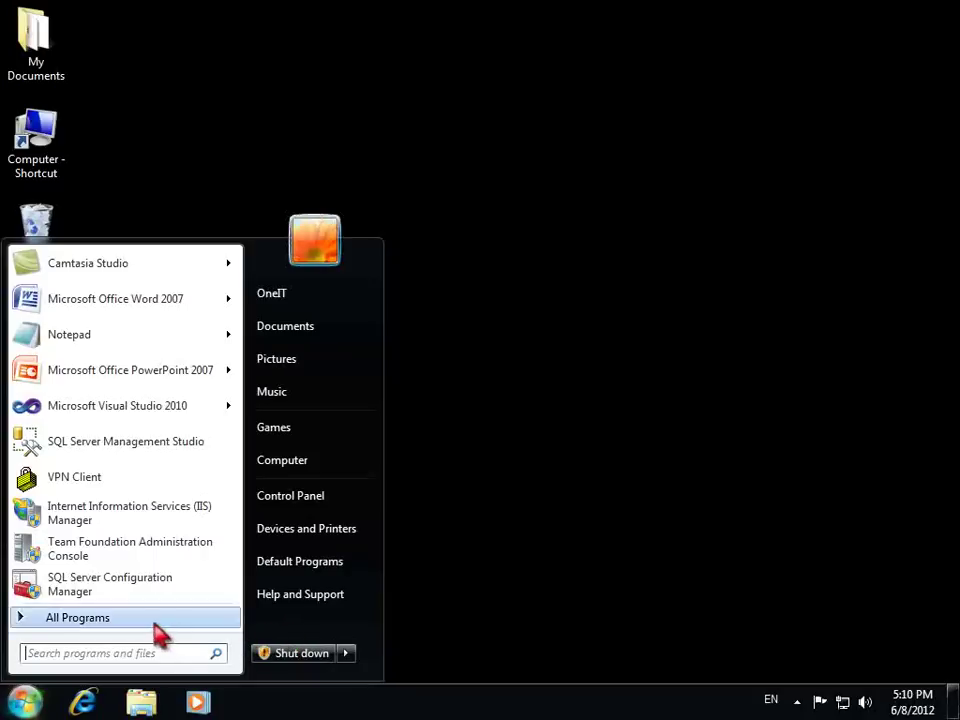
Show all installed programs and expand the Microsoft Office group to see its applications
left_click(155, 628)
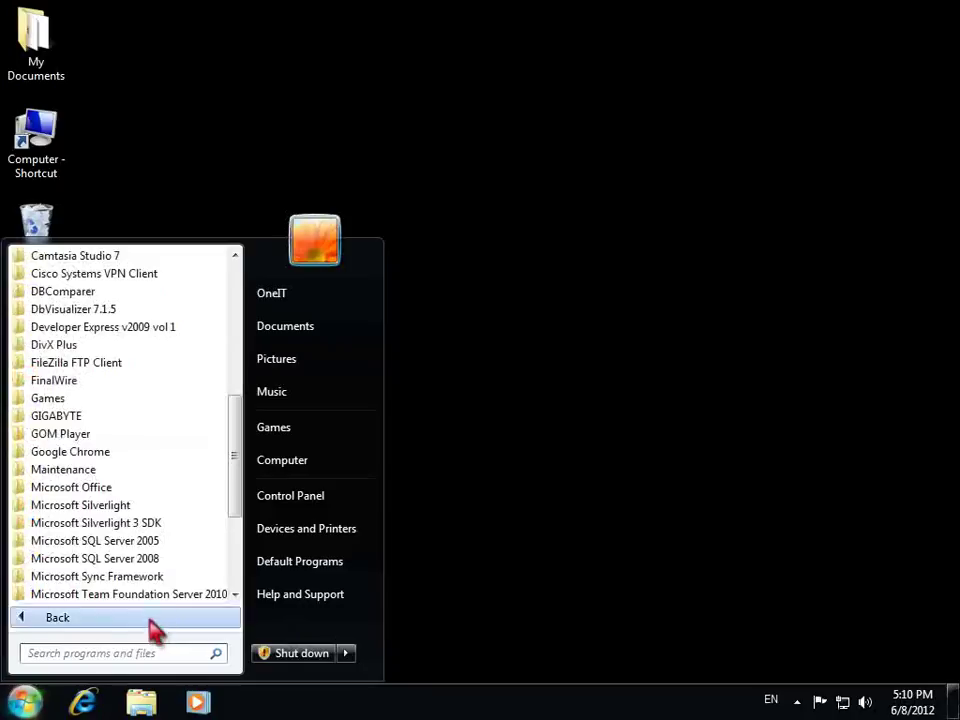
mouse_move(234, 512)
left_mouse_down()
mouse_move(238, 385)
mouse_move(243, 525)
left_mouse_up()
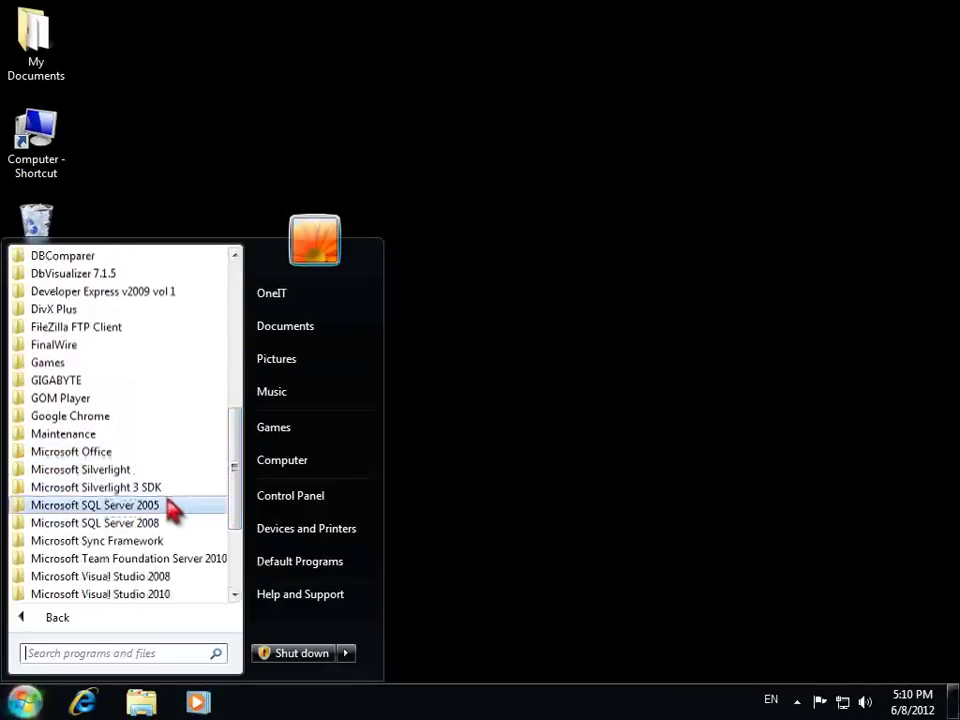
left_click(151, 452)
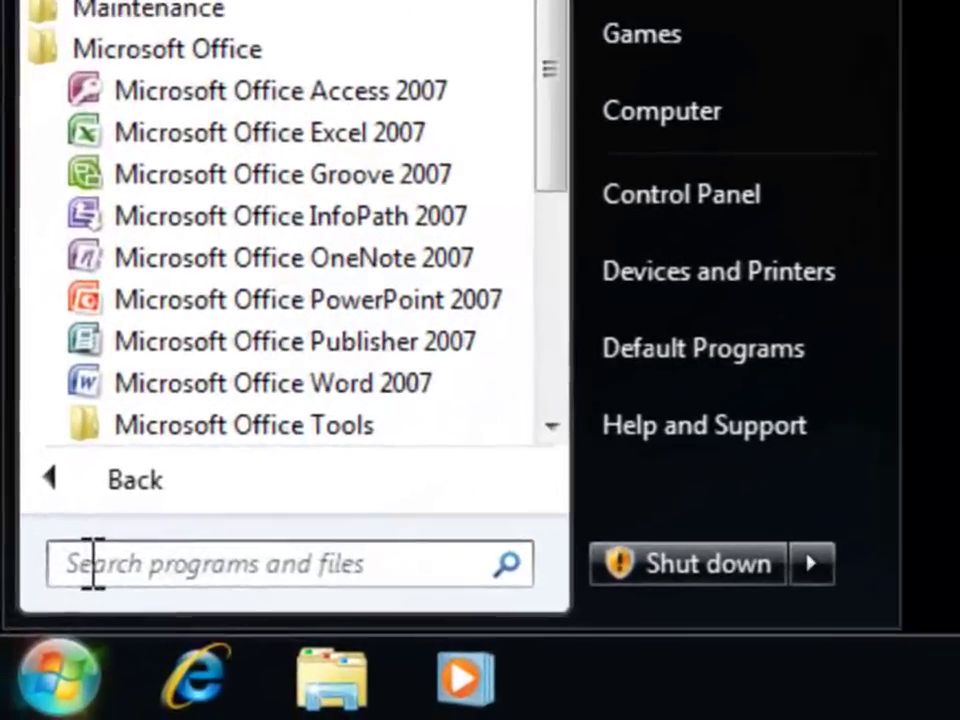
Activate the search for programs and files, and display the alternatives to shutting down the computer
left_click(42, 653)
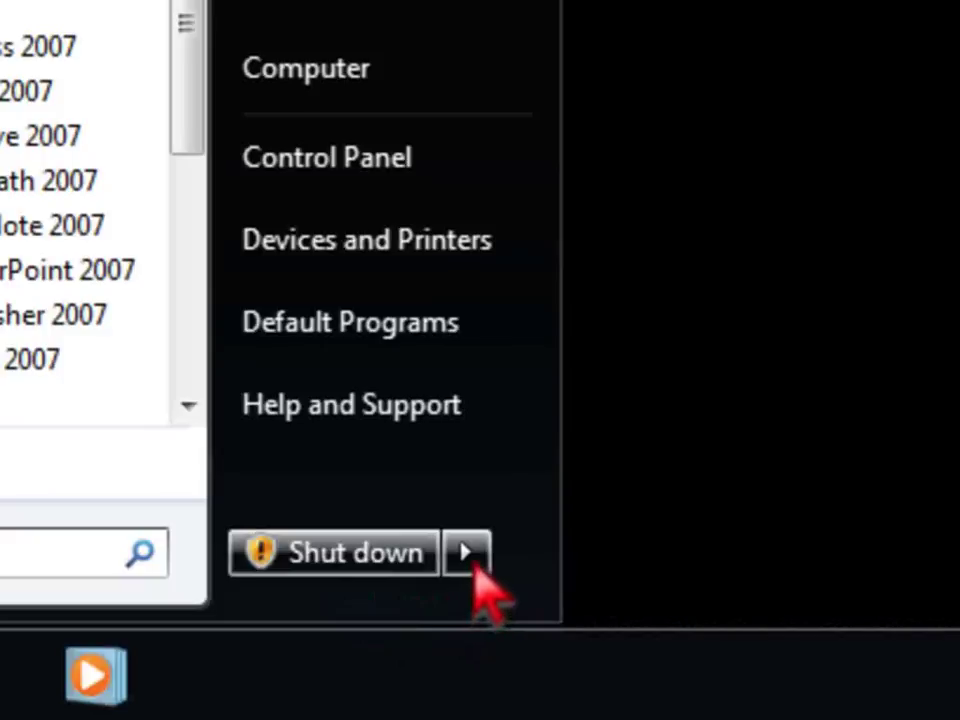
mouse_move(473, 560)
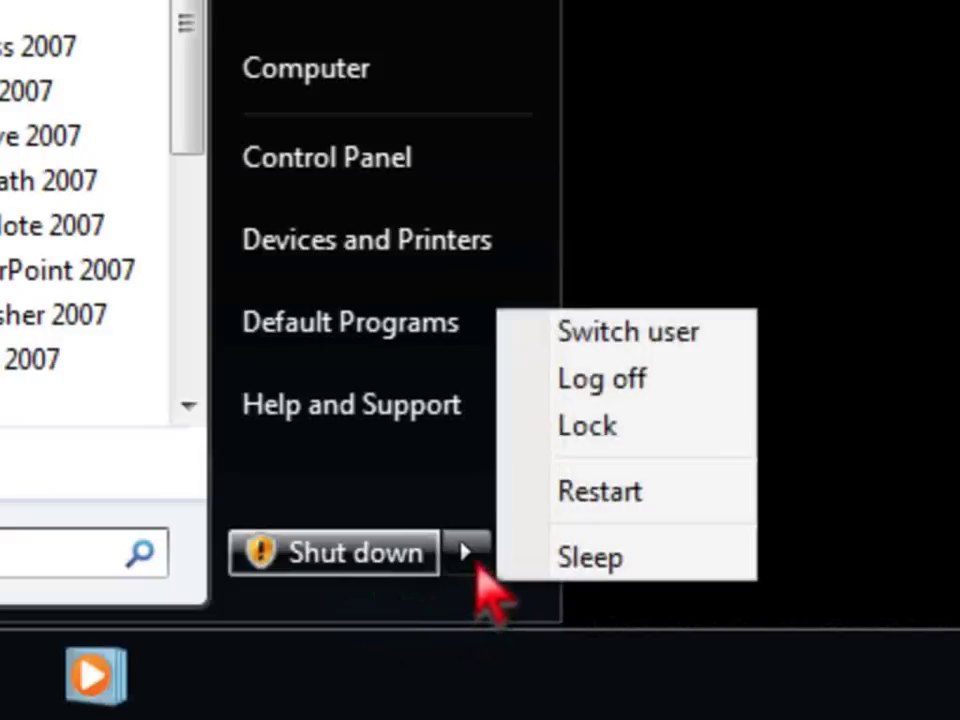